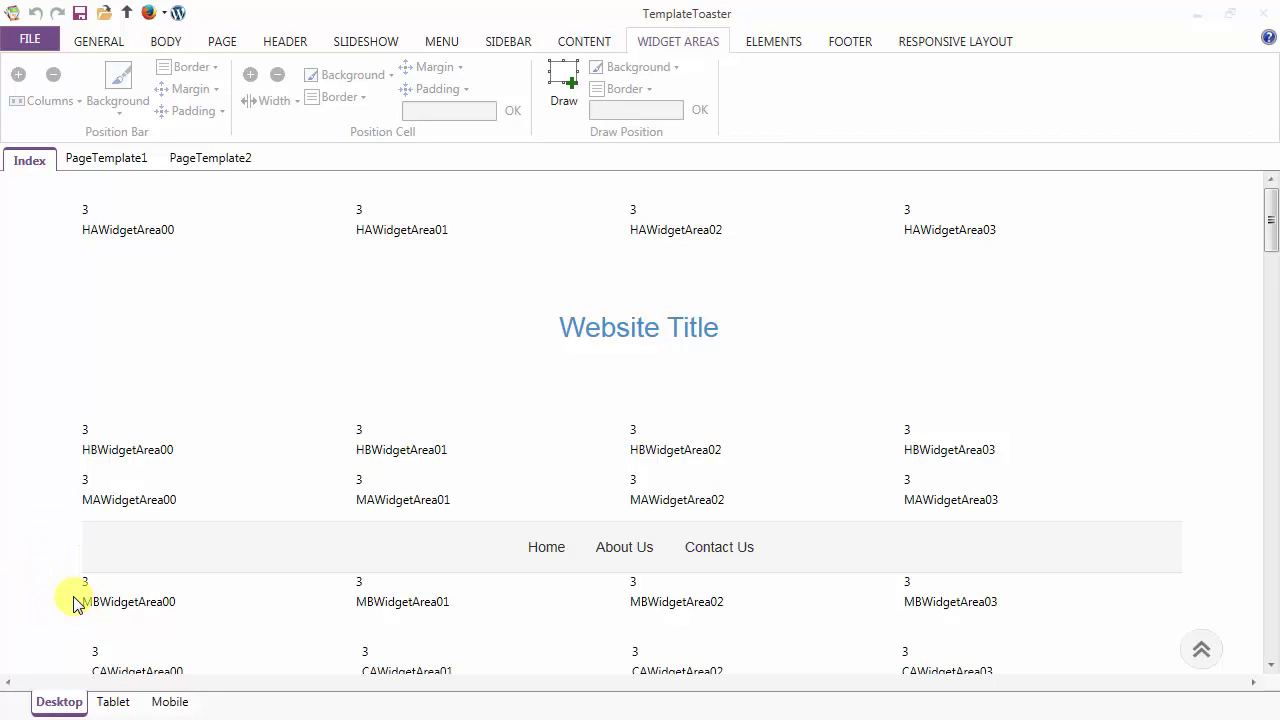
# - Select the HAWidgetArea bar and start a new position bar with 4 columns
pyautogui.moveTo(1273, 228); pyautogui.dragTo(1272, 646)
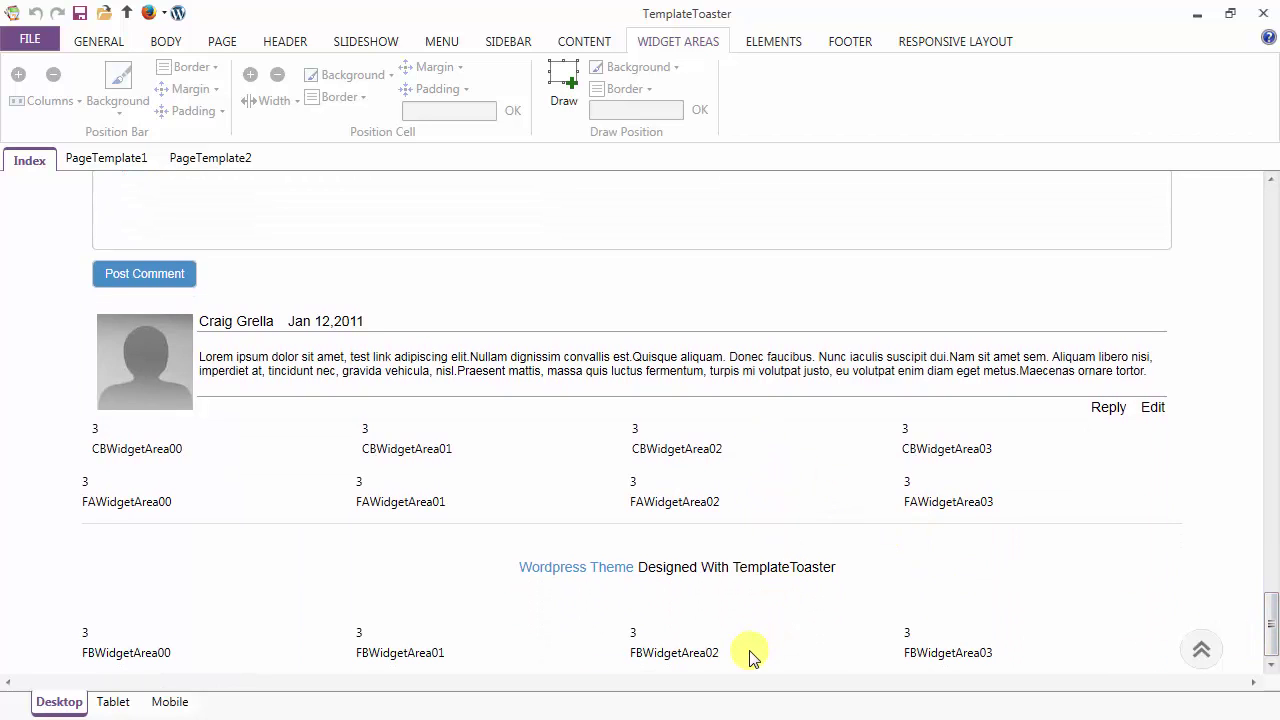
pyautogui.moveTo(1273, 640); pyautogui.dragTo(1245, 200)
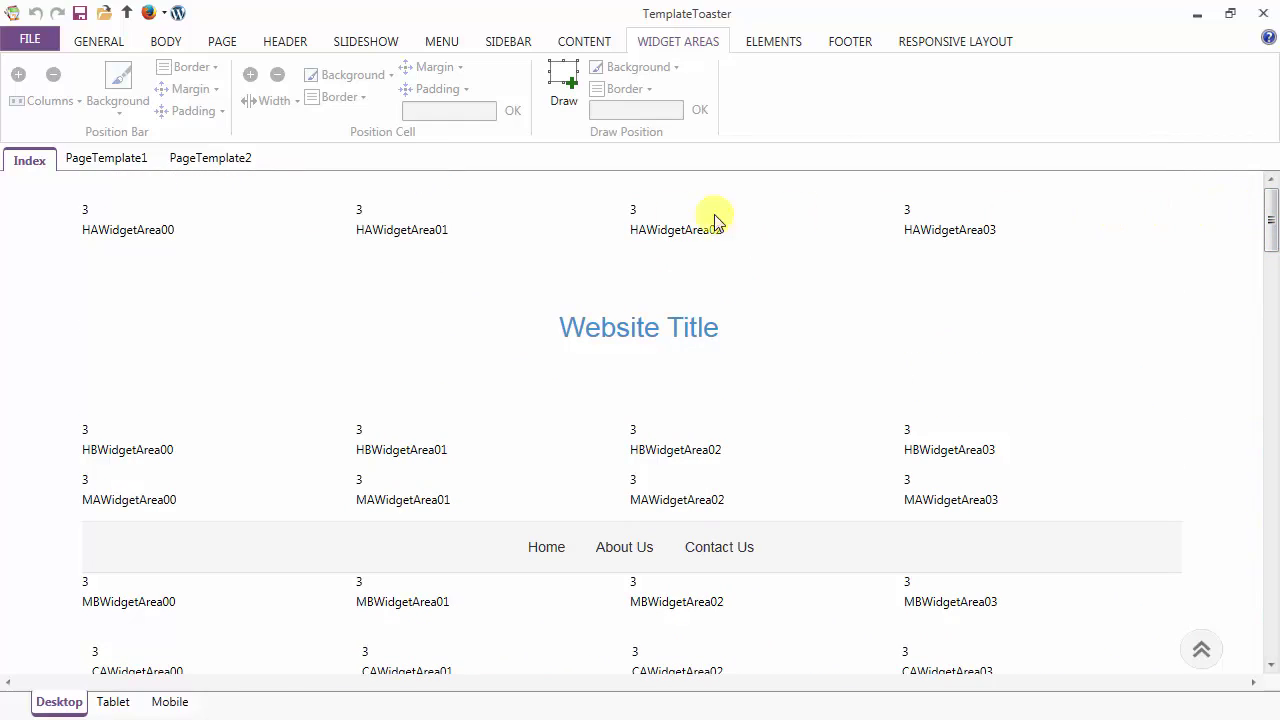
pyautogui.click(214, 222)
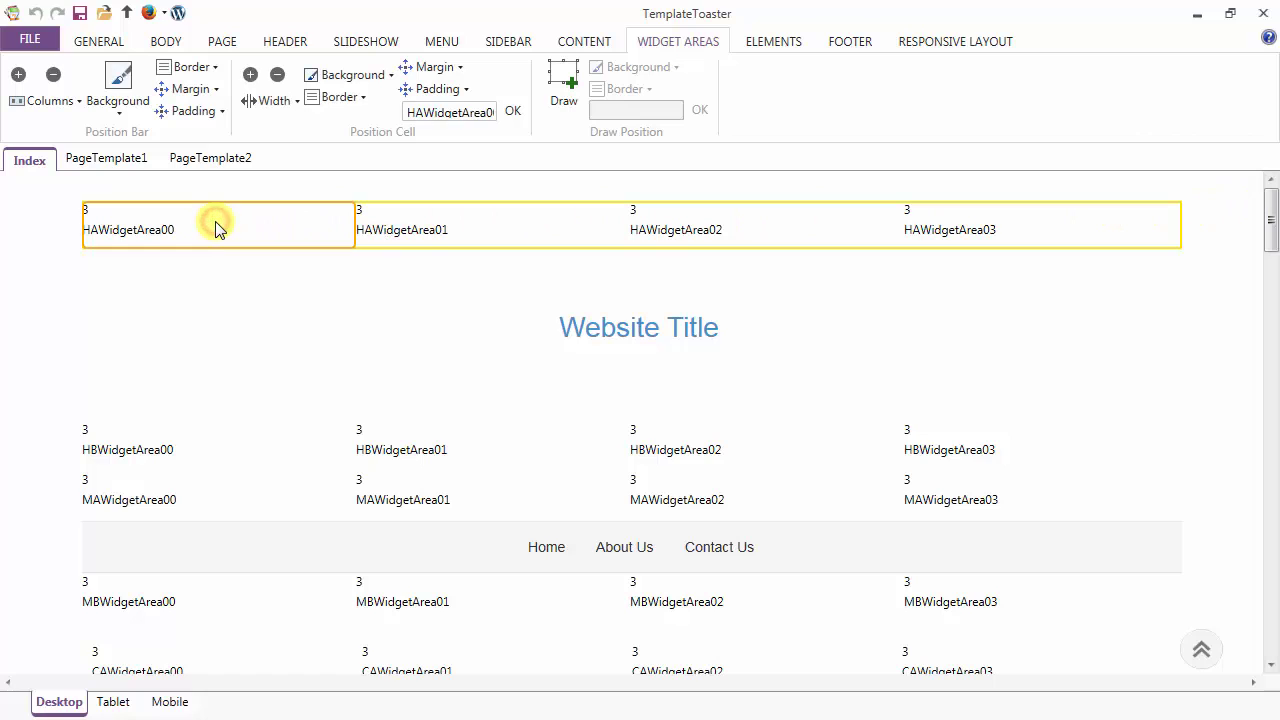
pyautogui.click(18, 76)
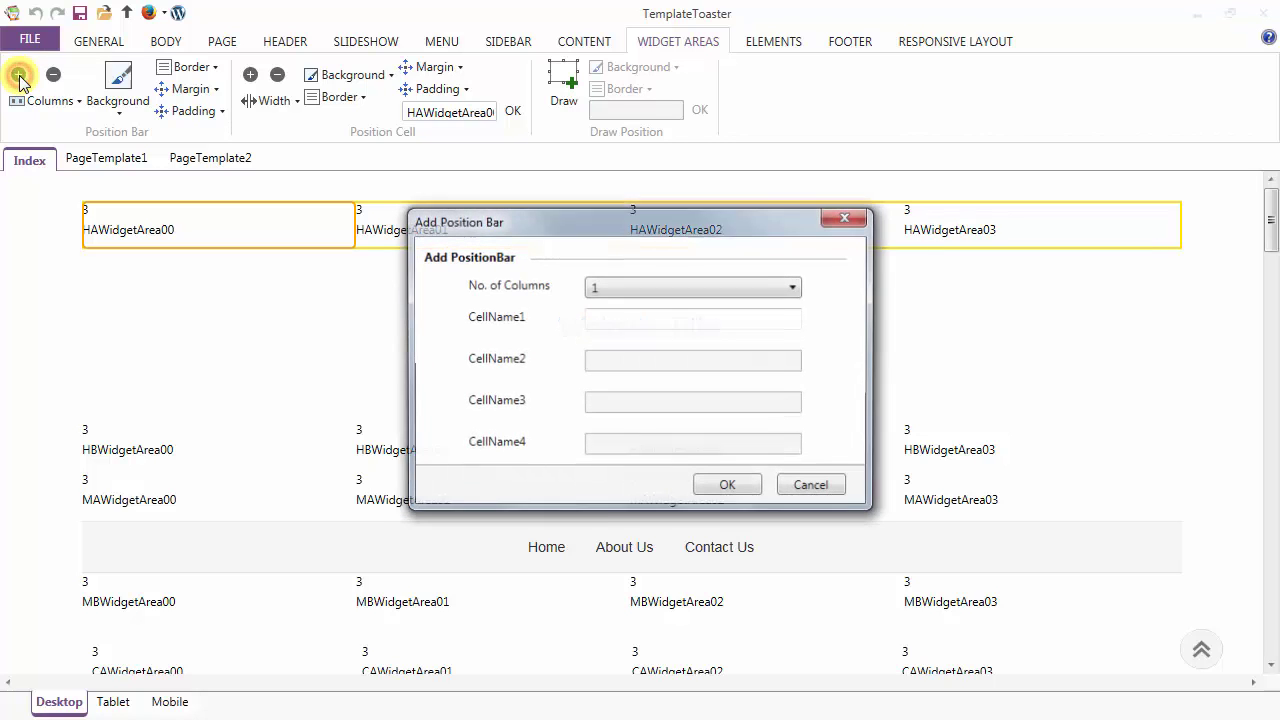
pyautogui.click(795, 287)
pyautogui.click(749, 355)
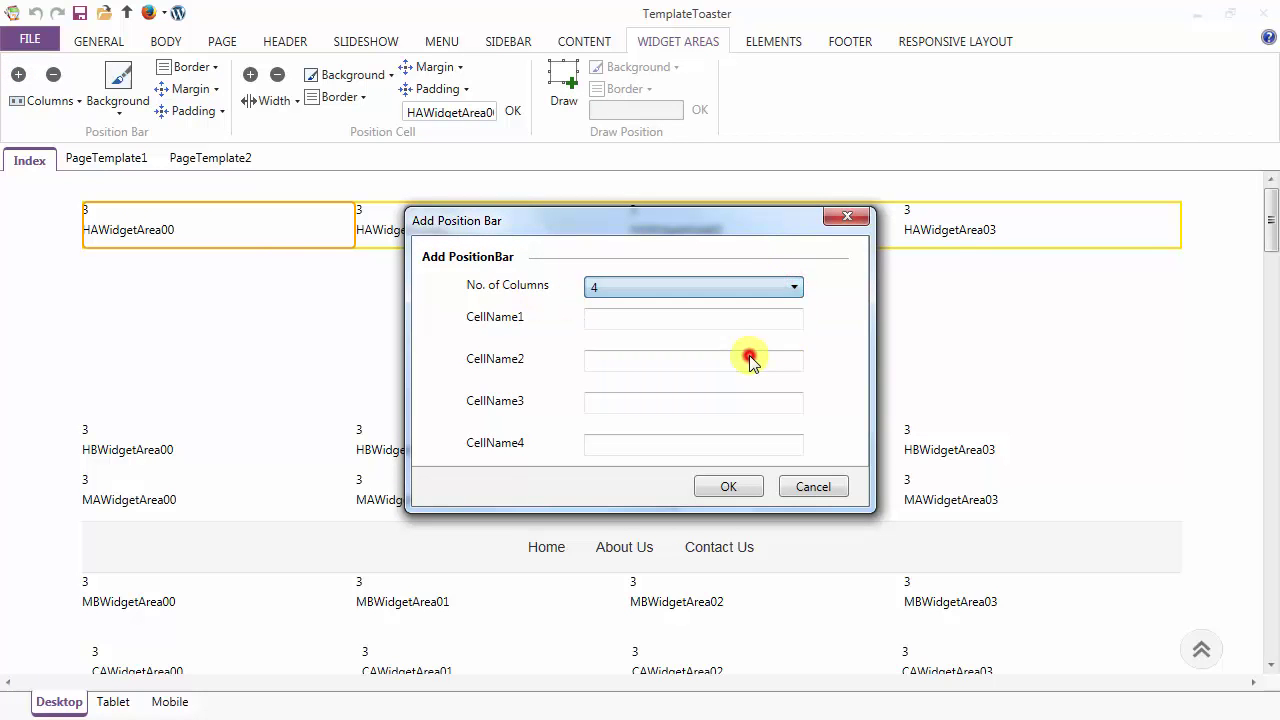
# - Name the four cells cell1, cell2, cell3 and cell4 and create the bar
pyautogui.click(690, 320)
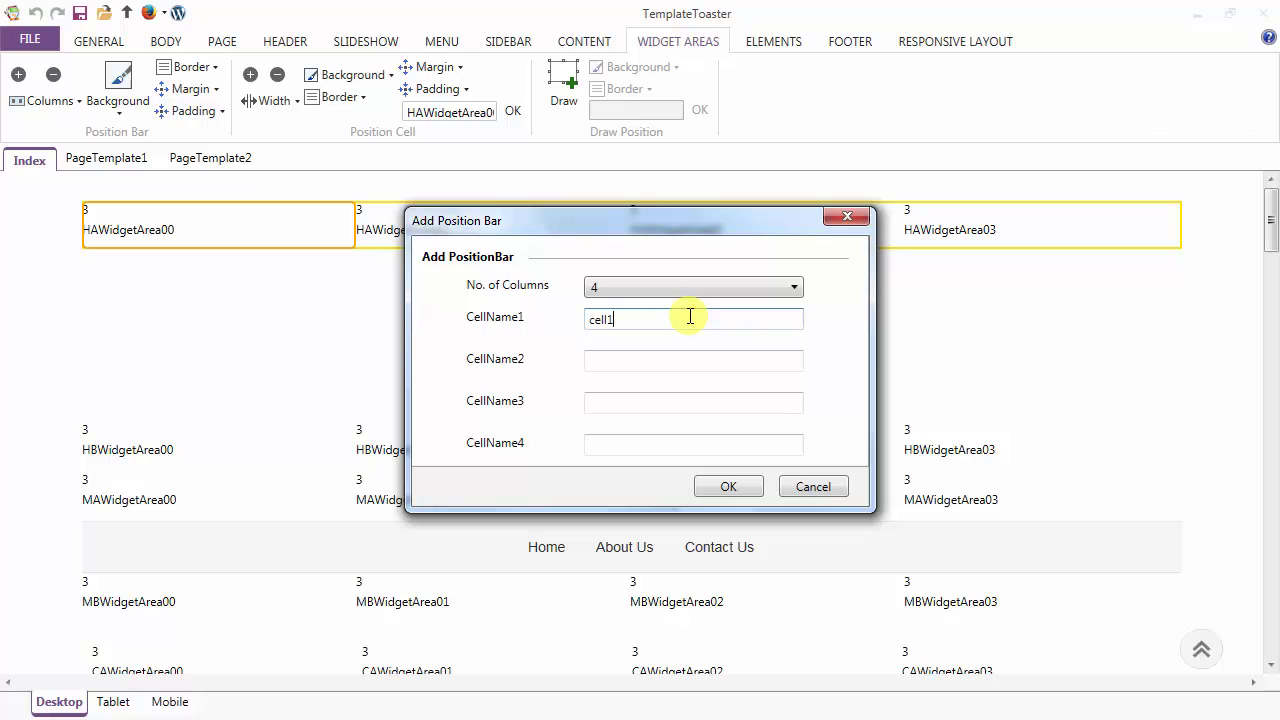
pyautogui.click(640, 358)
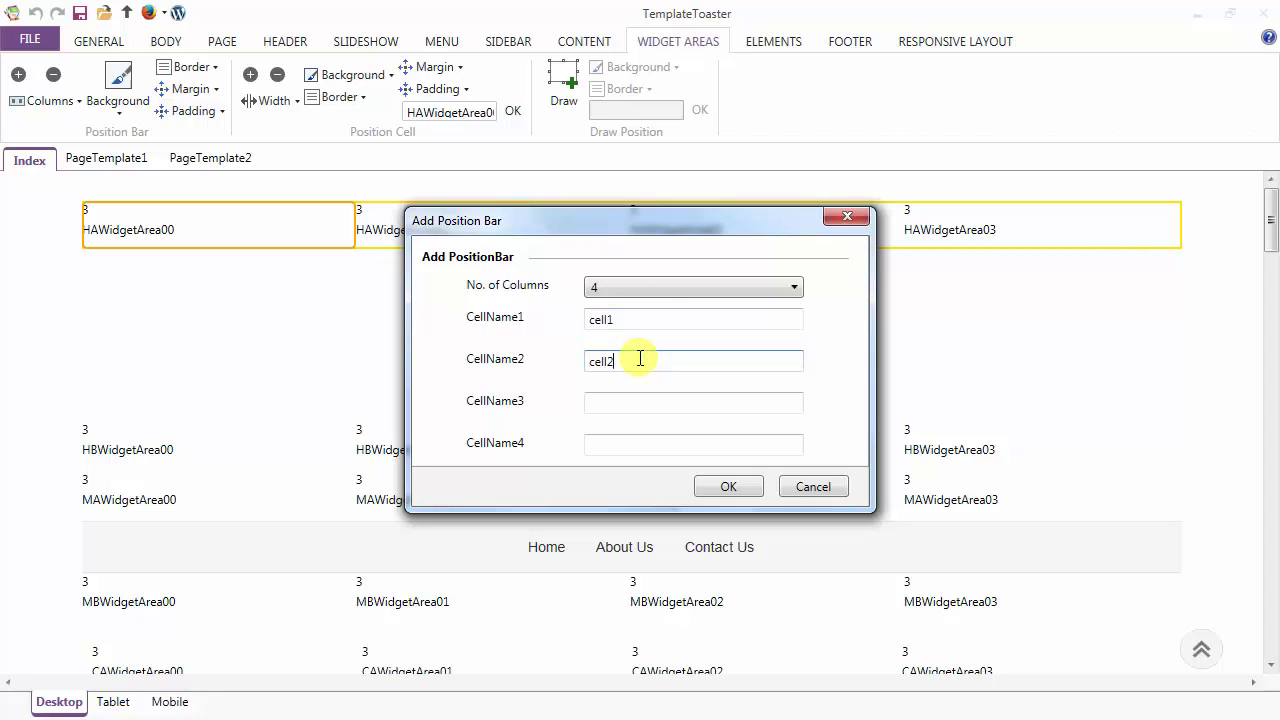
pyautogui.press('Tab')
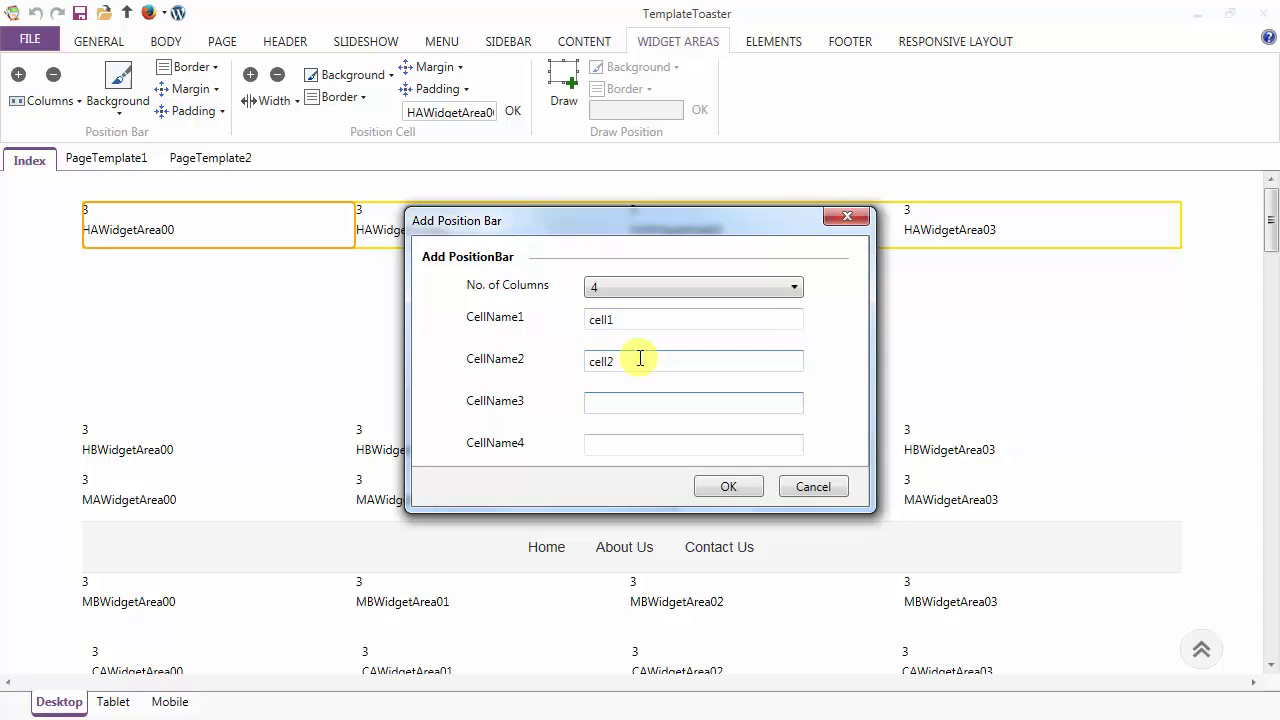
pyautogui.press('Tab')
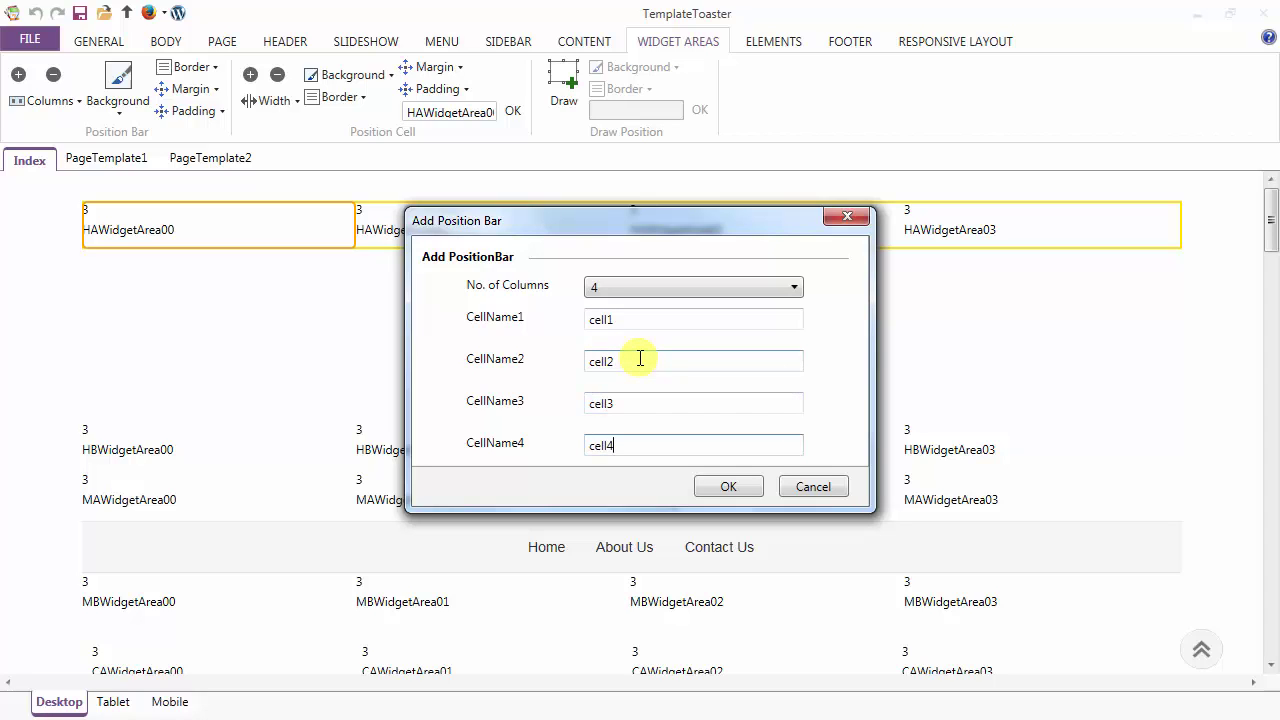
pyautogui.click(715, 486)
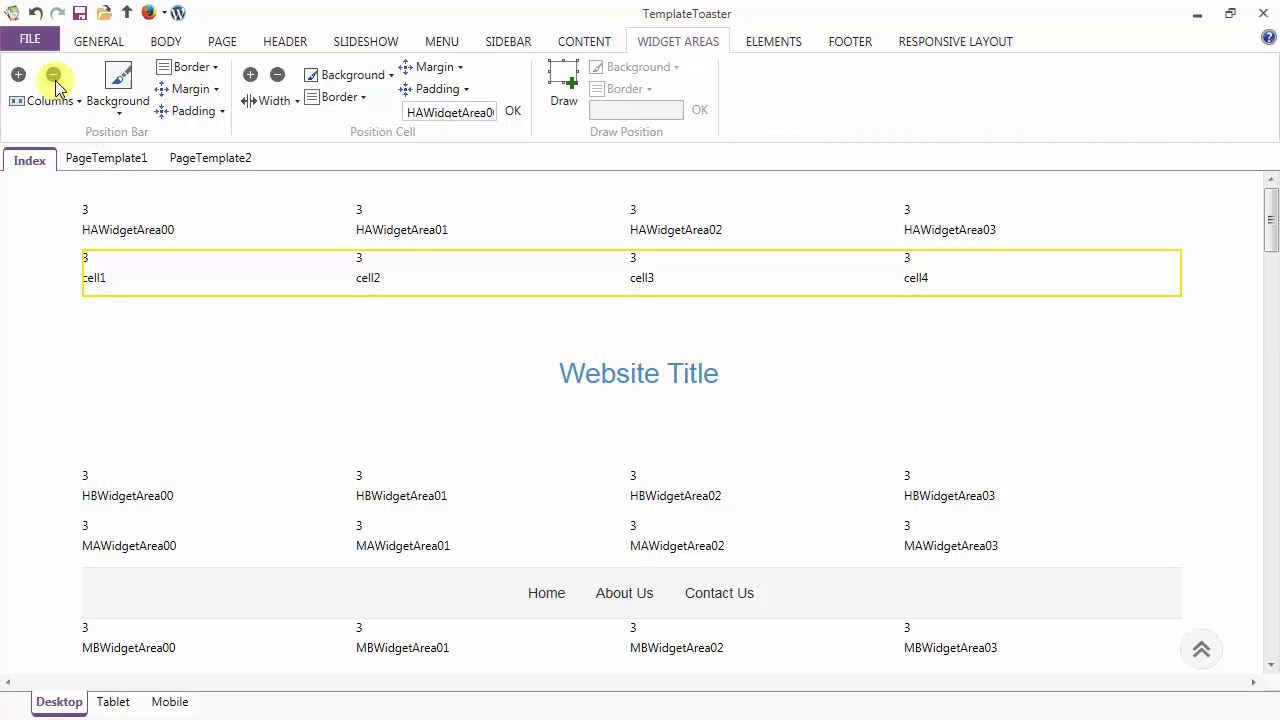
# - Delete the HAWidgetArea bar, then try one- and three-column layouts before keeping 4 columns
pyautogui.click(222, 226)
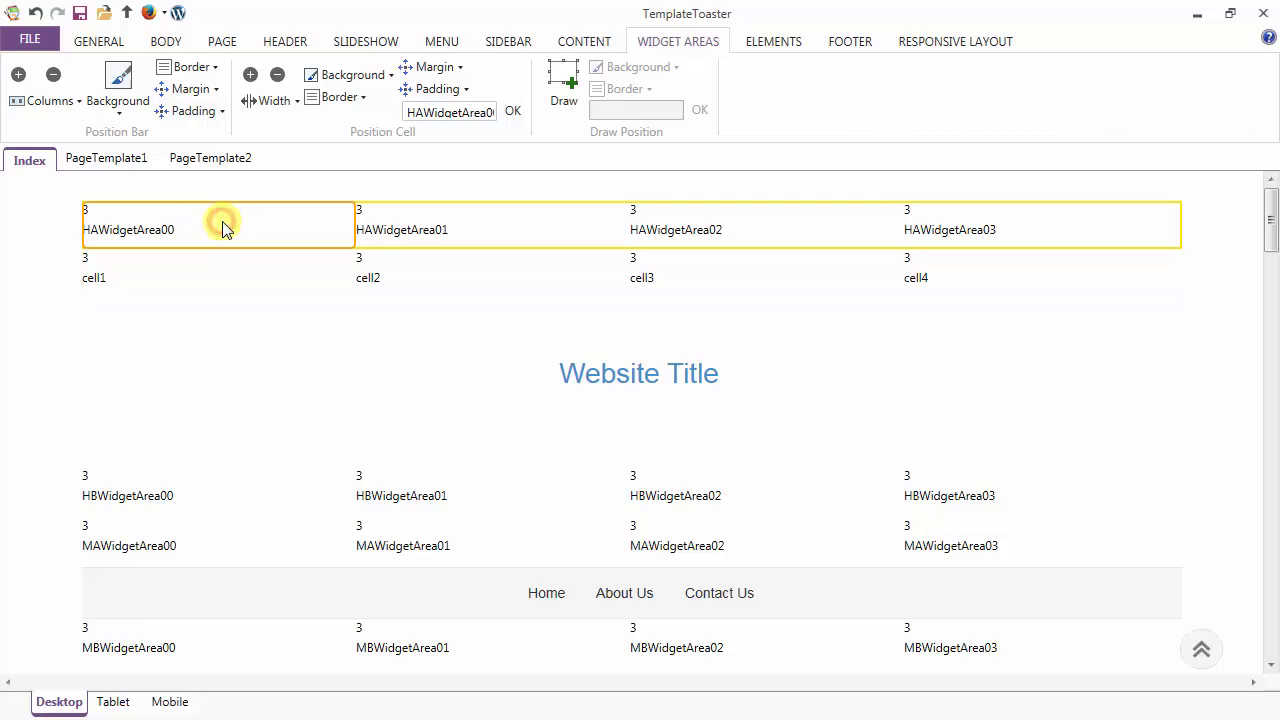
pyautogui.click(54, 76)
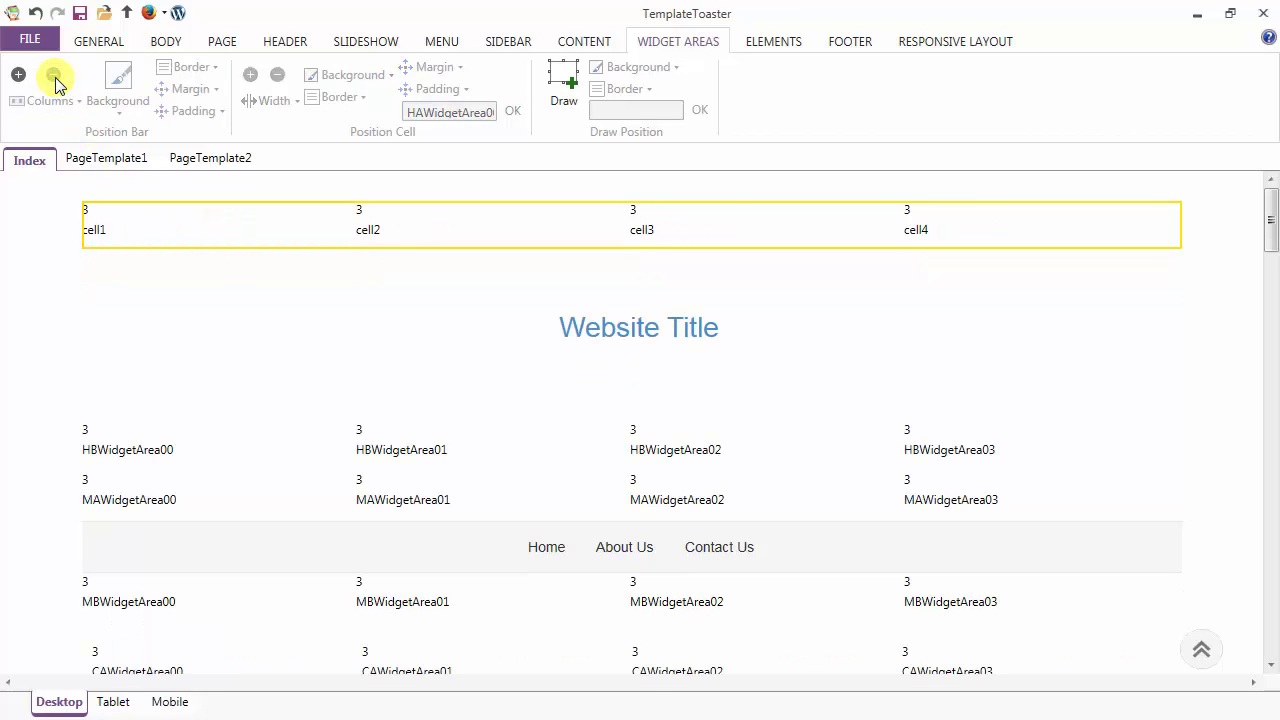
pyautogui.click(192, 228)
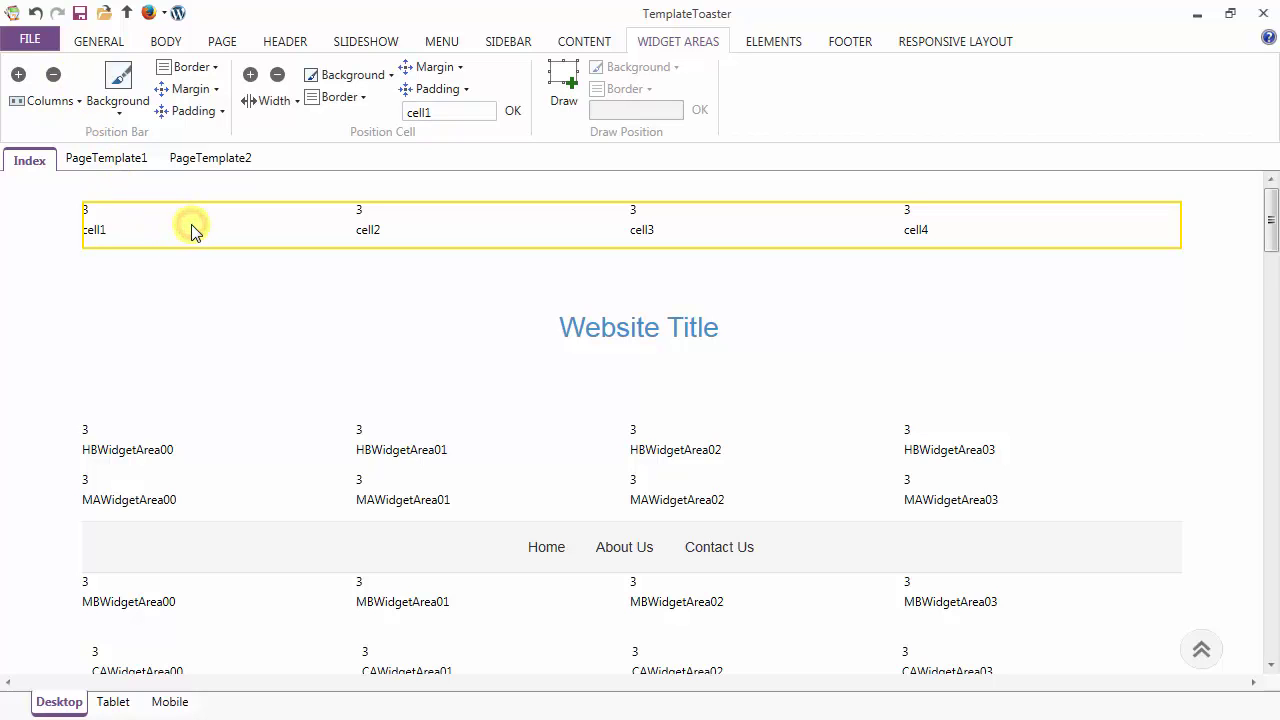
pyautogui.click(70, 103)
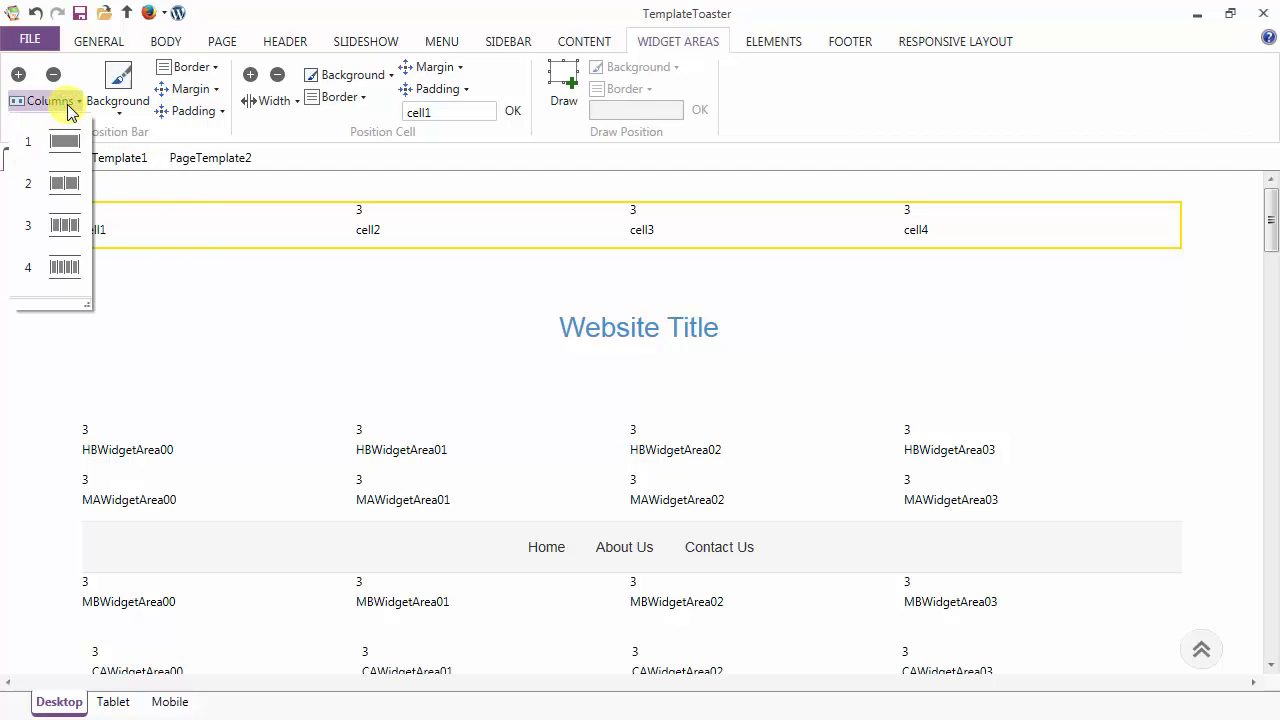
pyautogui.click(66, 141)
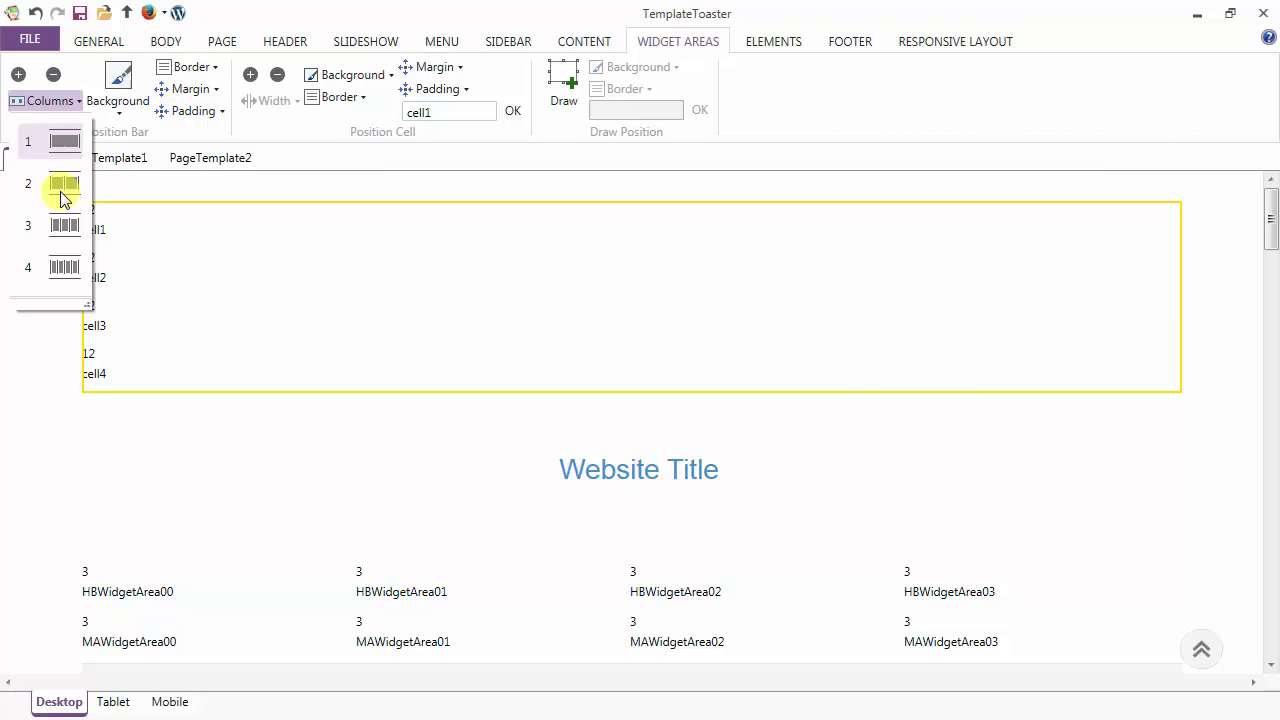
pyautogui.click(65, 226)
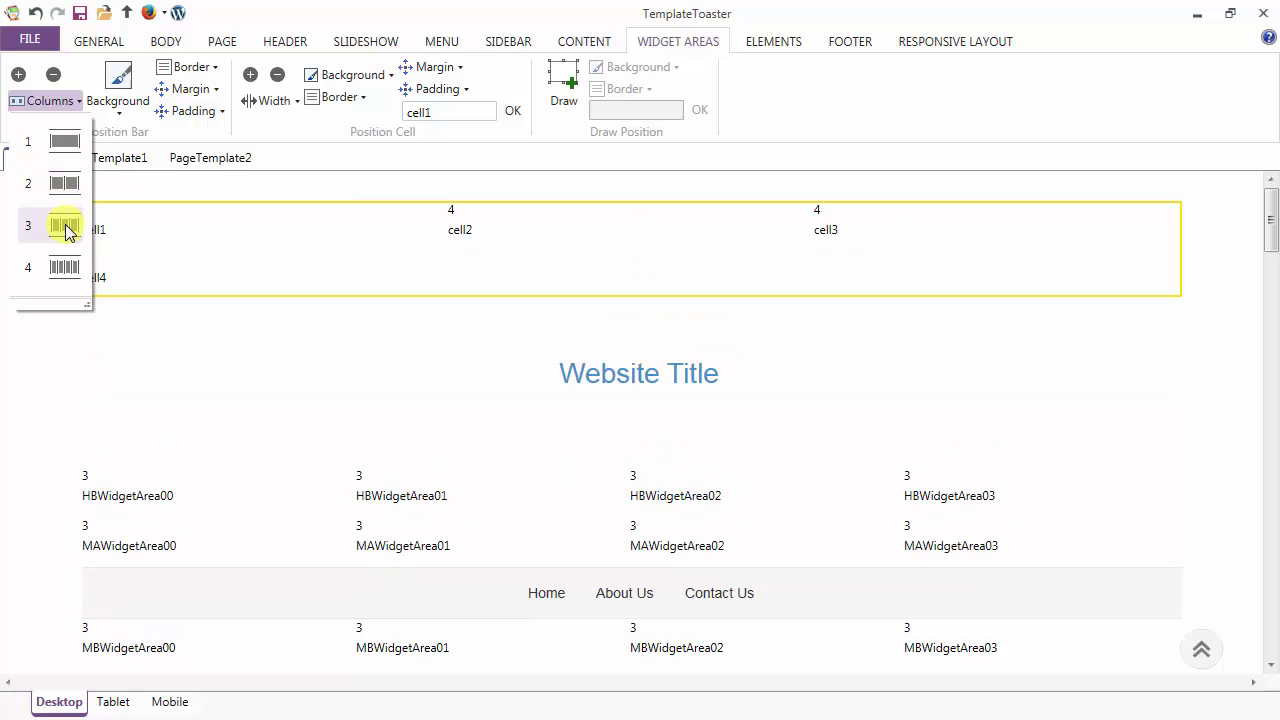
pyautogui.click(66, 270)
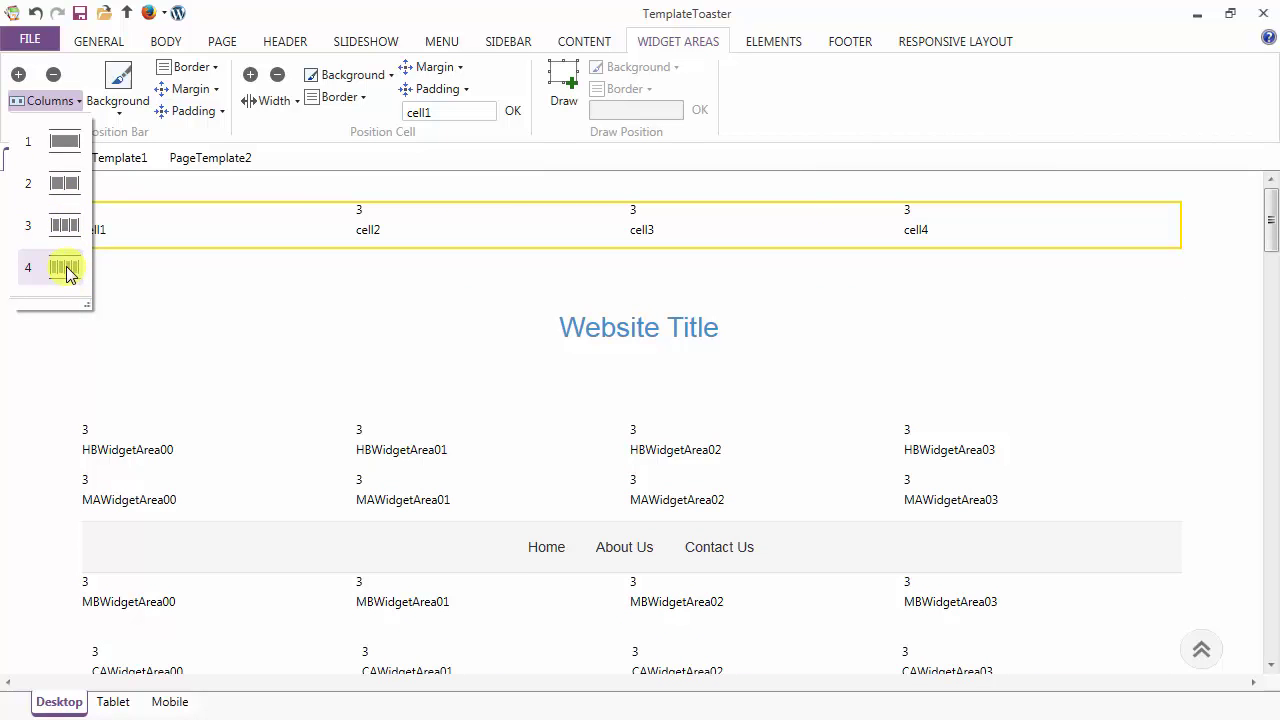
pyautogui.click(66, 268)
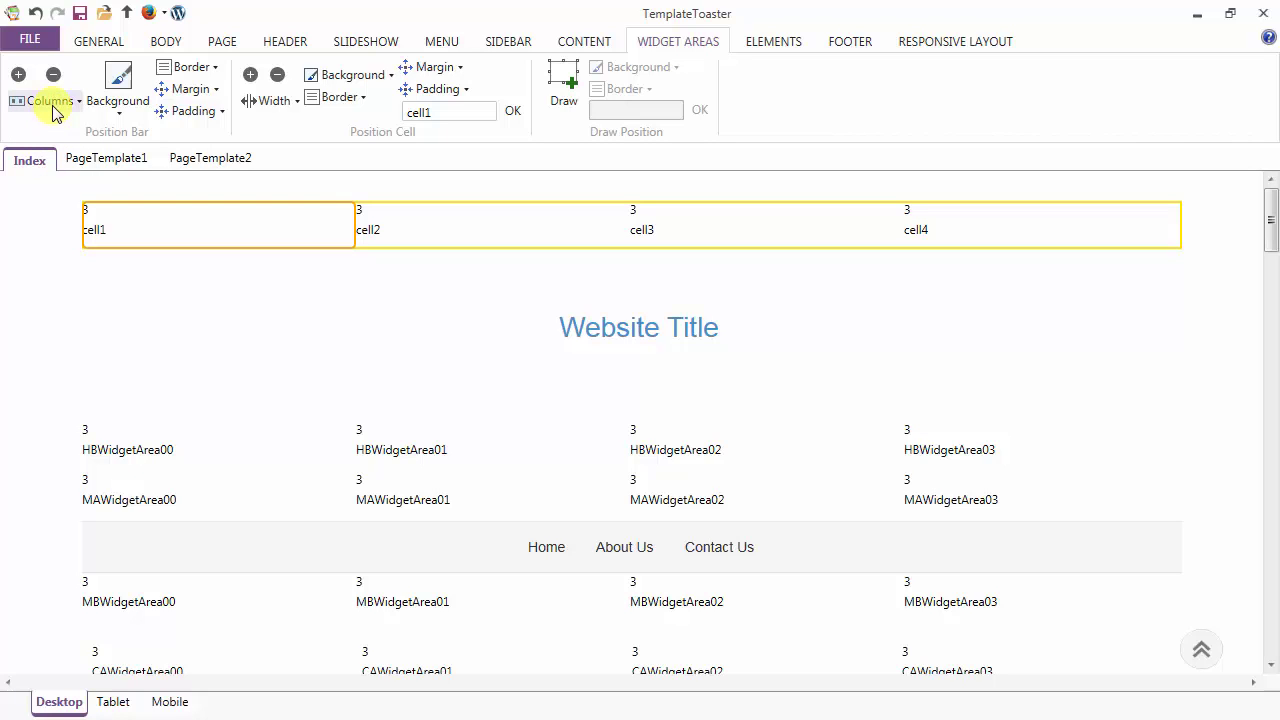
# - Give the position bar a light grey background and set its border colour
pyautogui.click(119, 88)
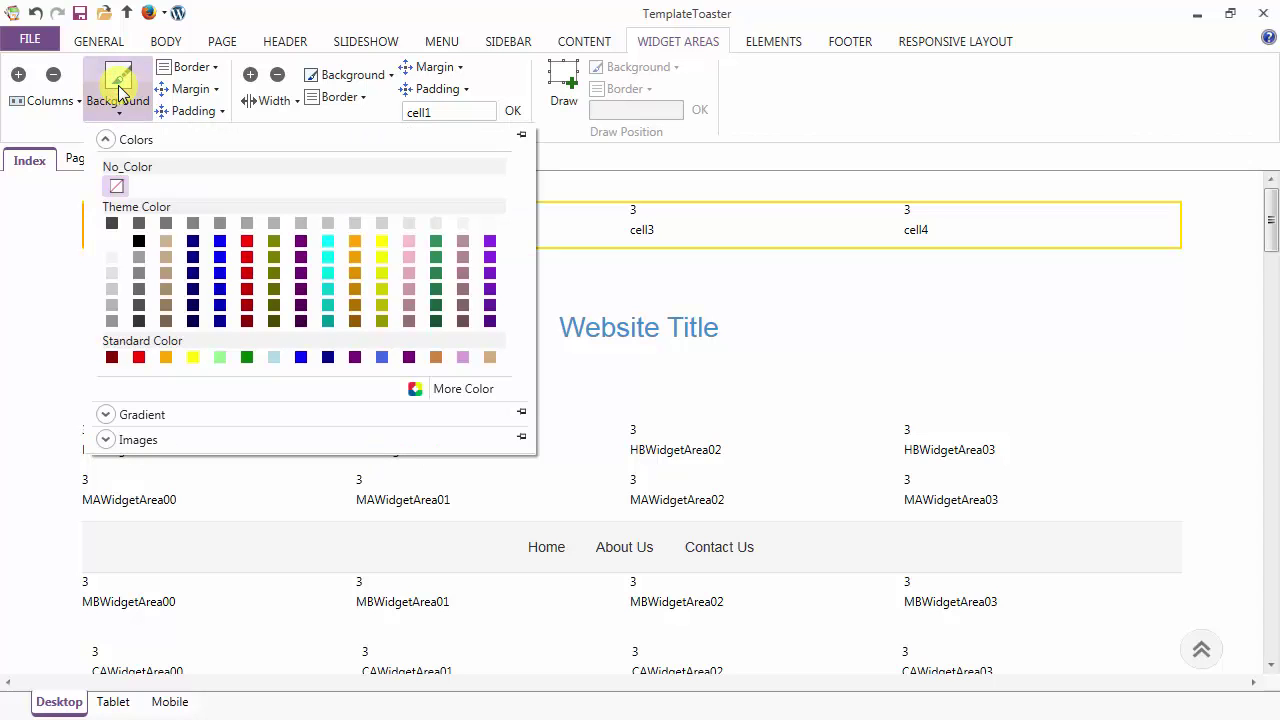
pyautogui.click(111, 264)
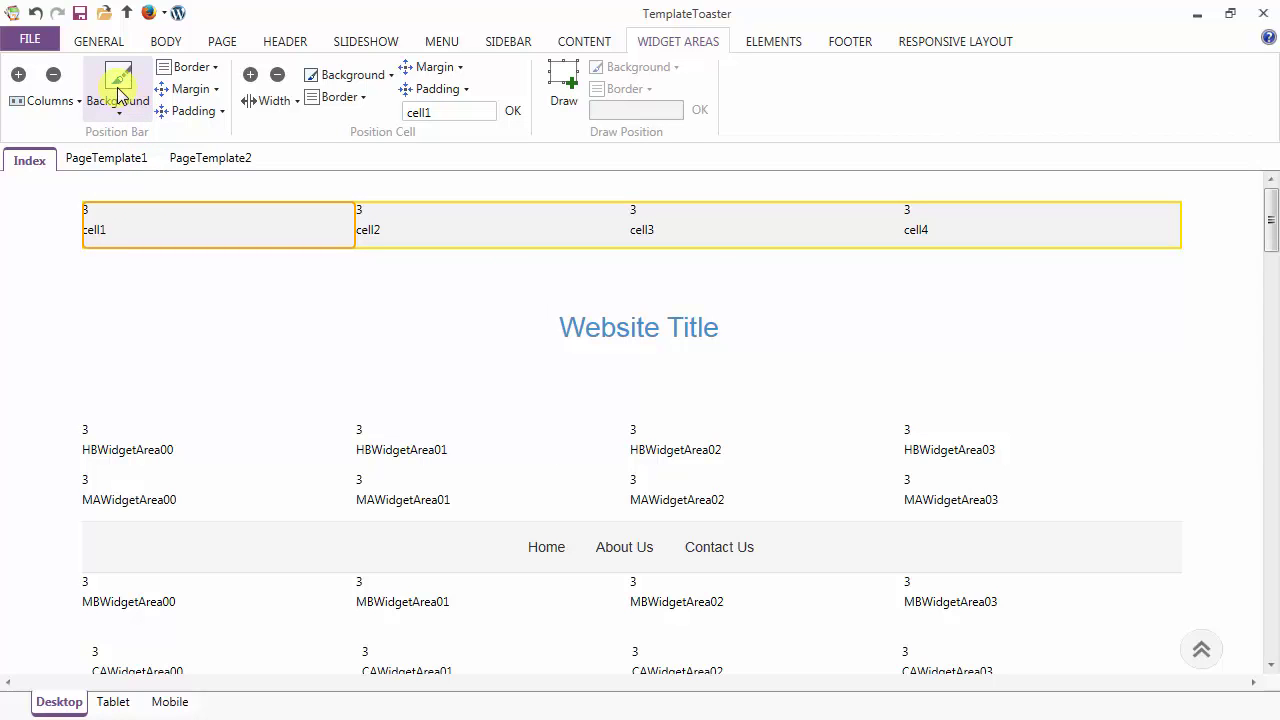
pyautogui.click(190, 70)
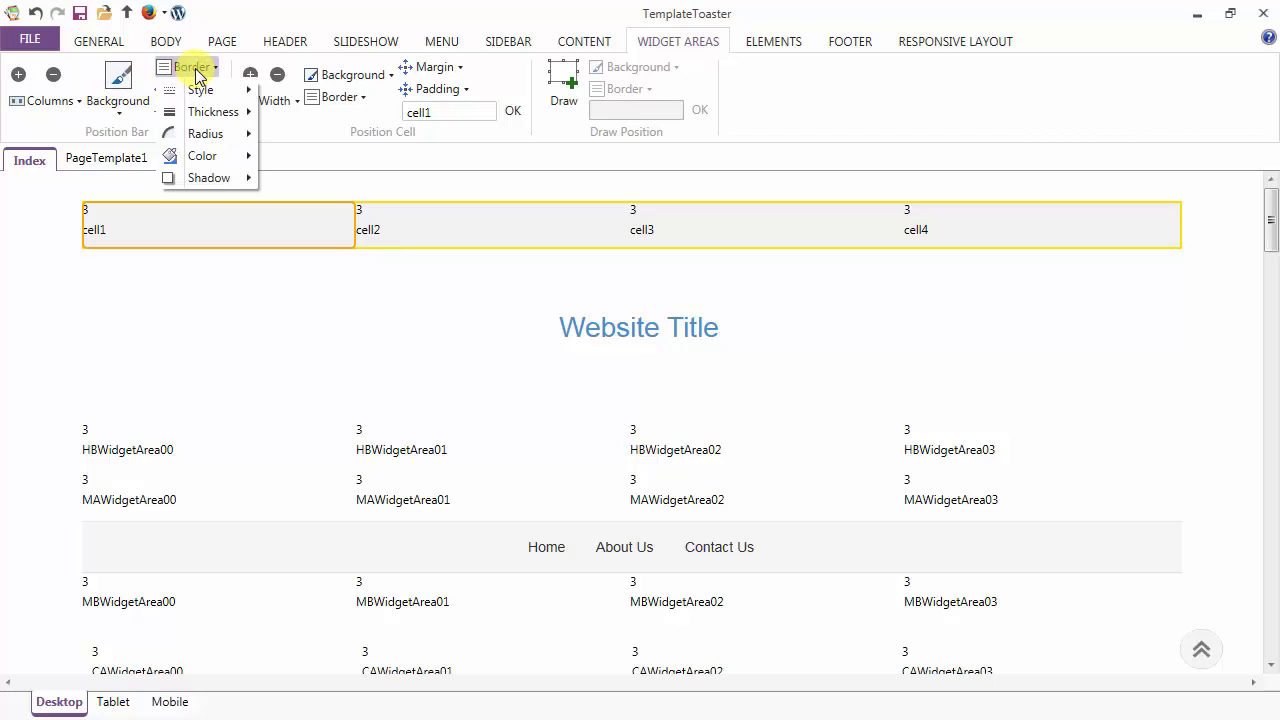
pyautogui.moveTo(199, 92)
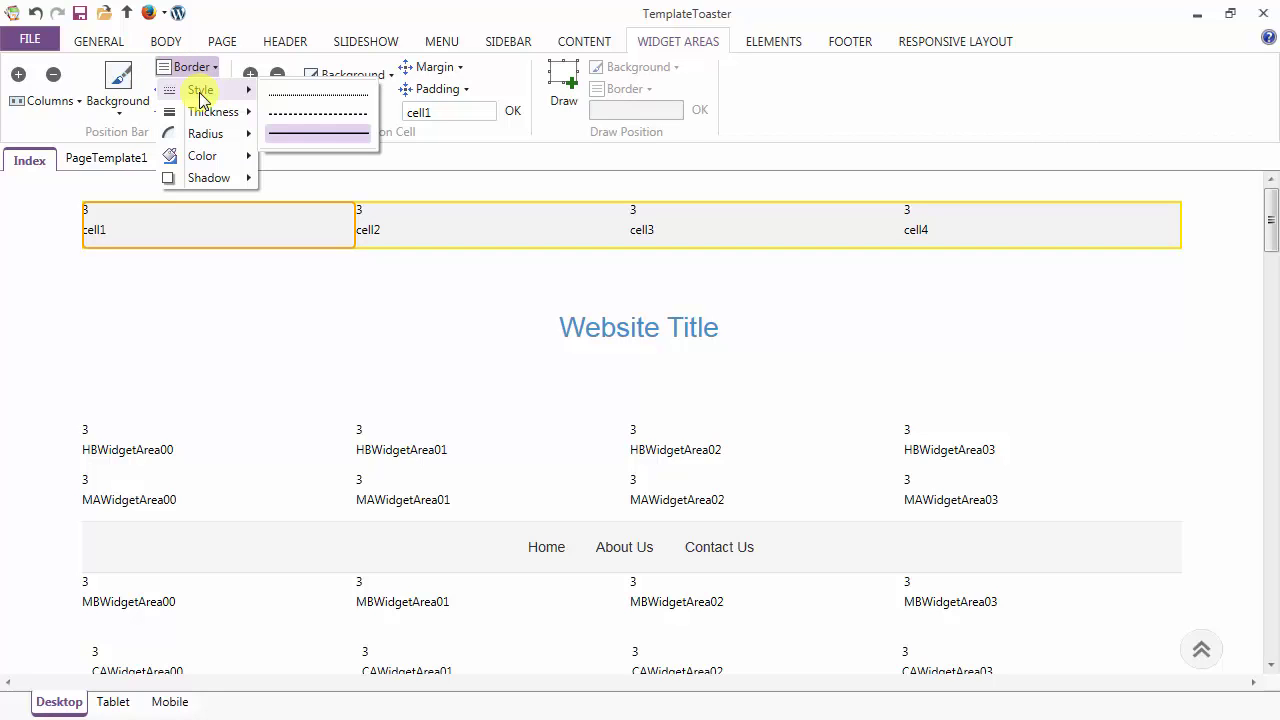
pyautogui.moveTo(205, 116)
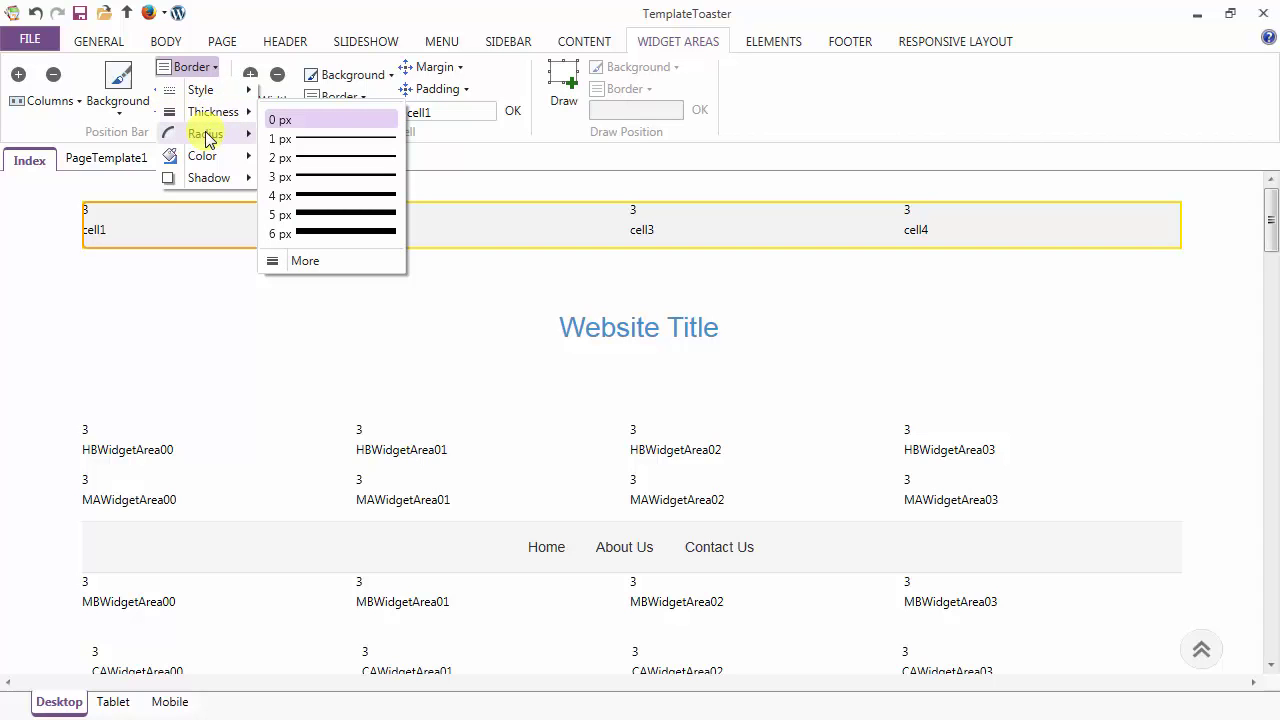
pyautogui.moveTo(207, 138)
pyautogui.moveTo(207, 160)
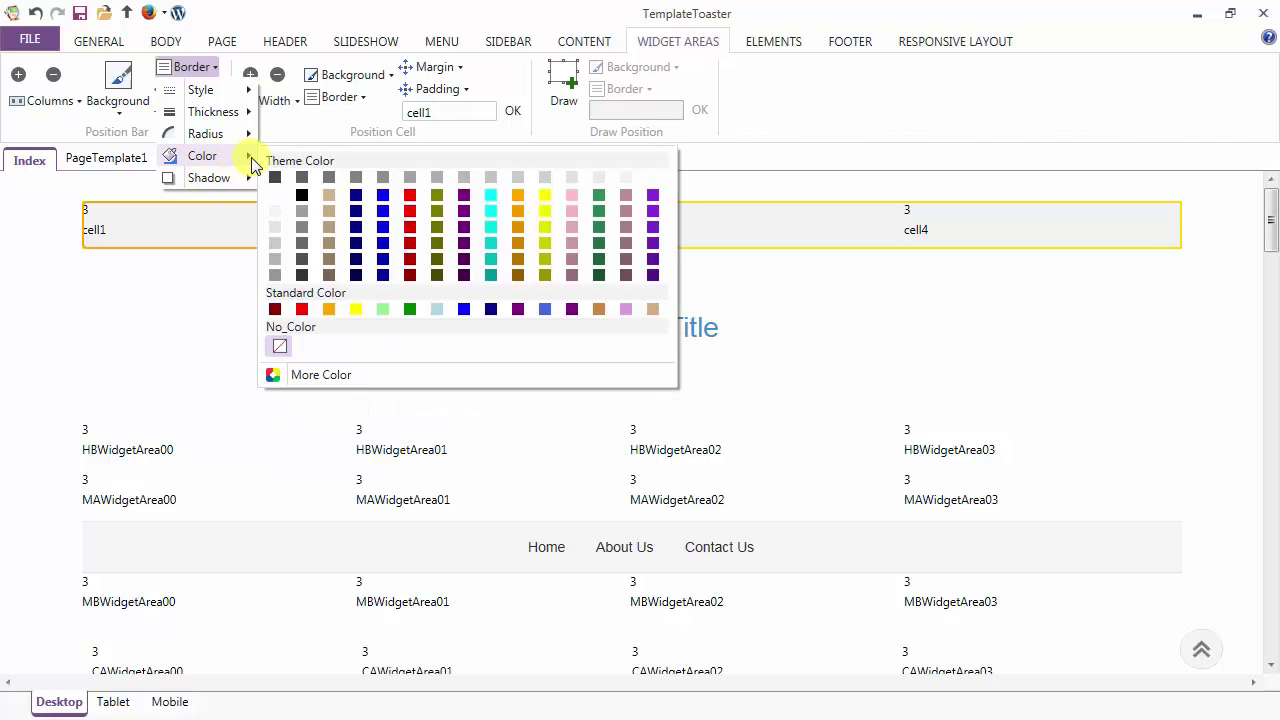
pyautogui.click(543, 311)
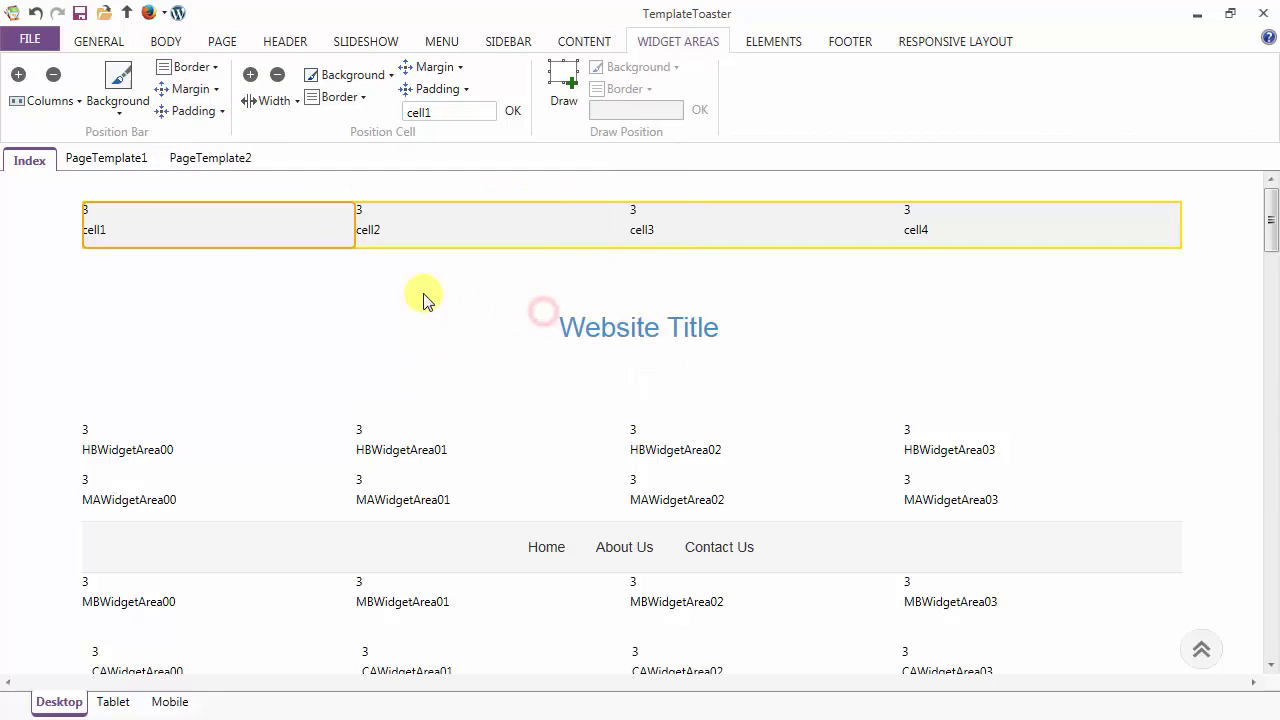
# - Give the bar a 4 px border with corners rounded to 10 px
pyautogui.click(186, 66)
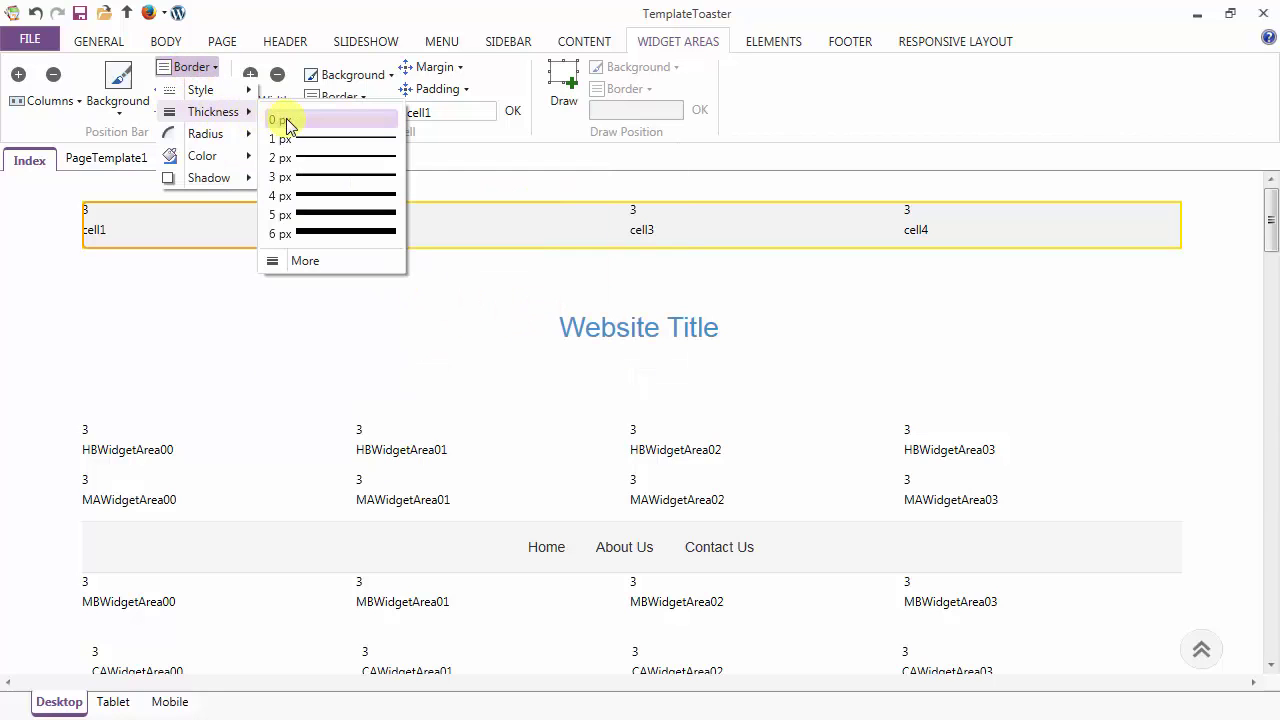
pyautogui.click(300, 195)
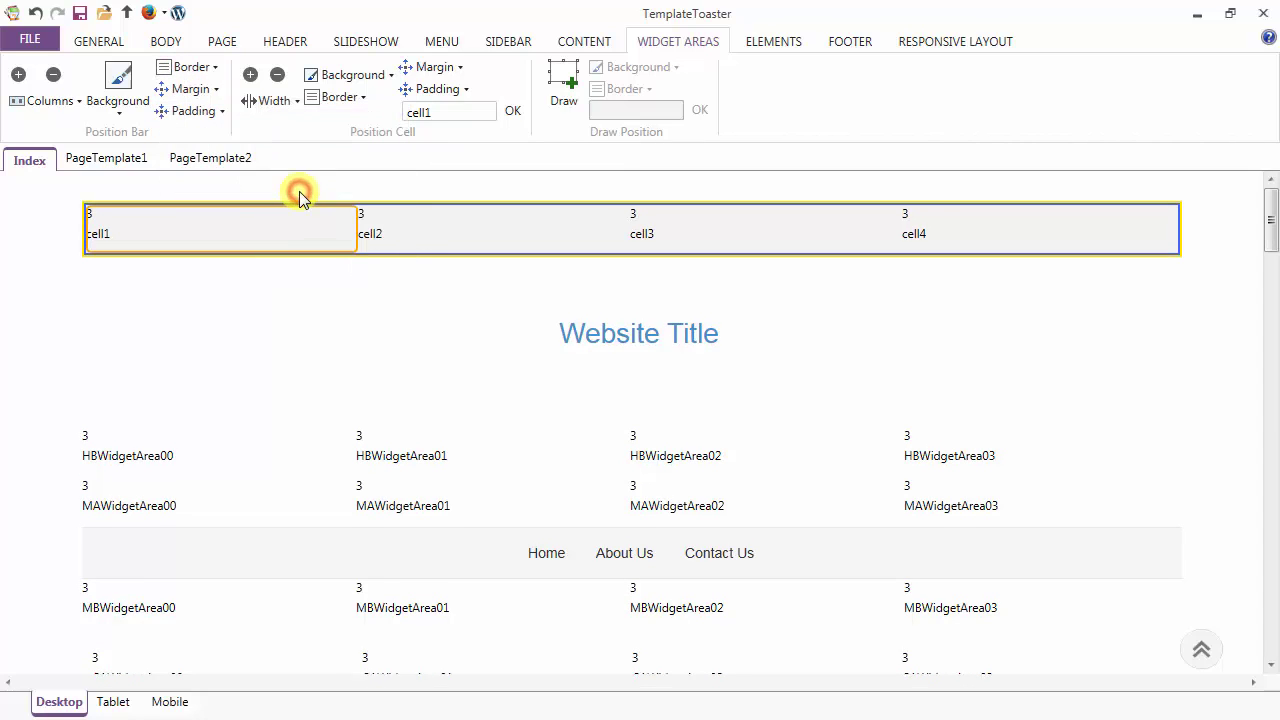
pyautogui.click(186, 70)
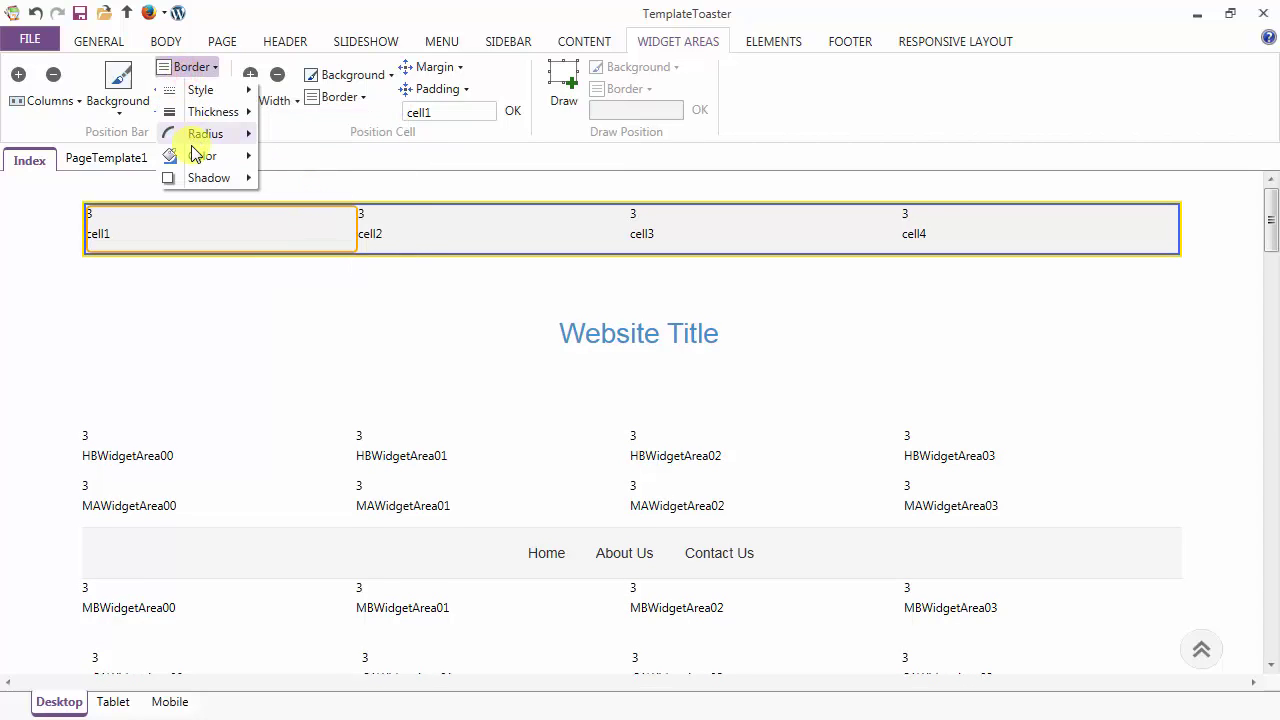
pyautogui.moveTo(200, 143)
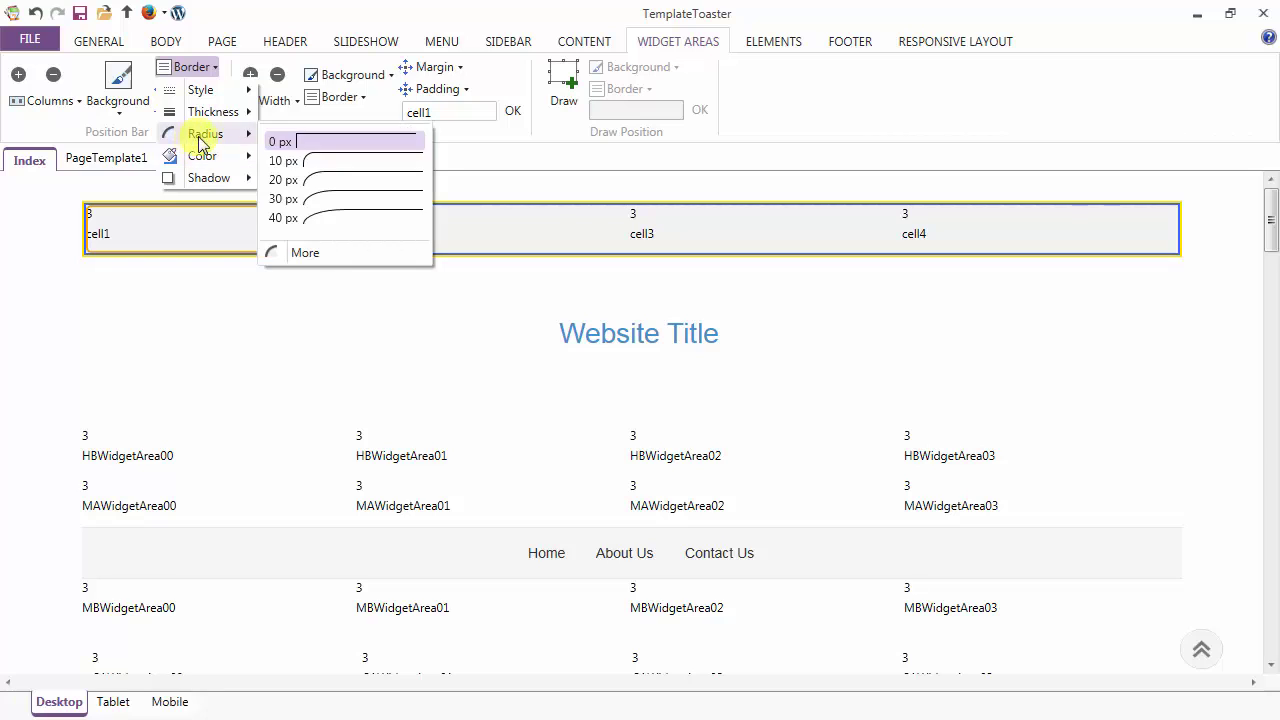
pyautogui.click(312, 162)
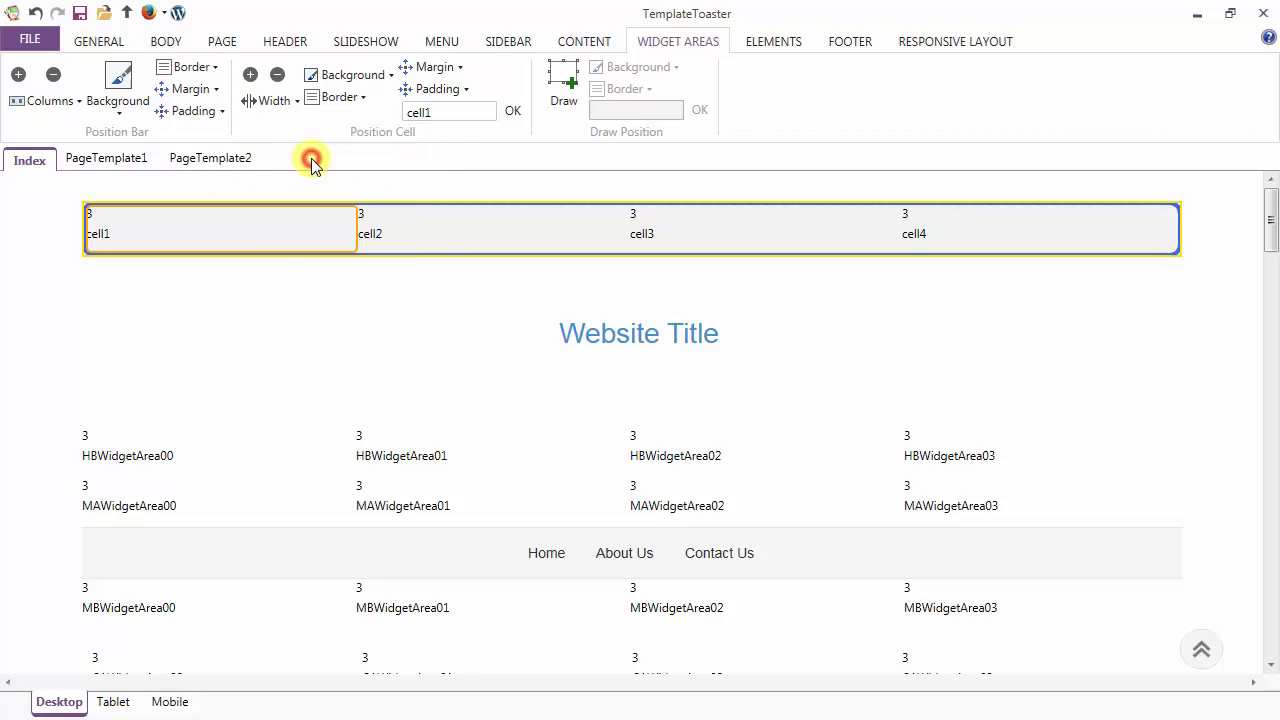
# - Add a soft drop shadow to the position bar
pyautogui.click(190, 68)
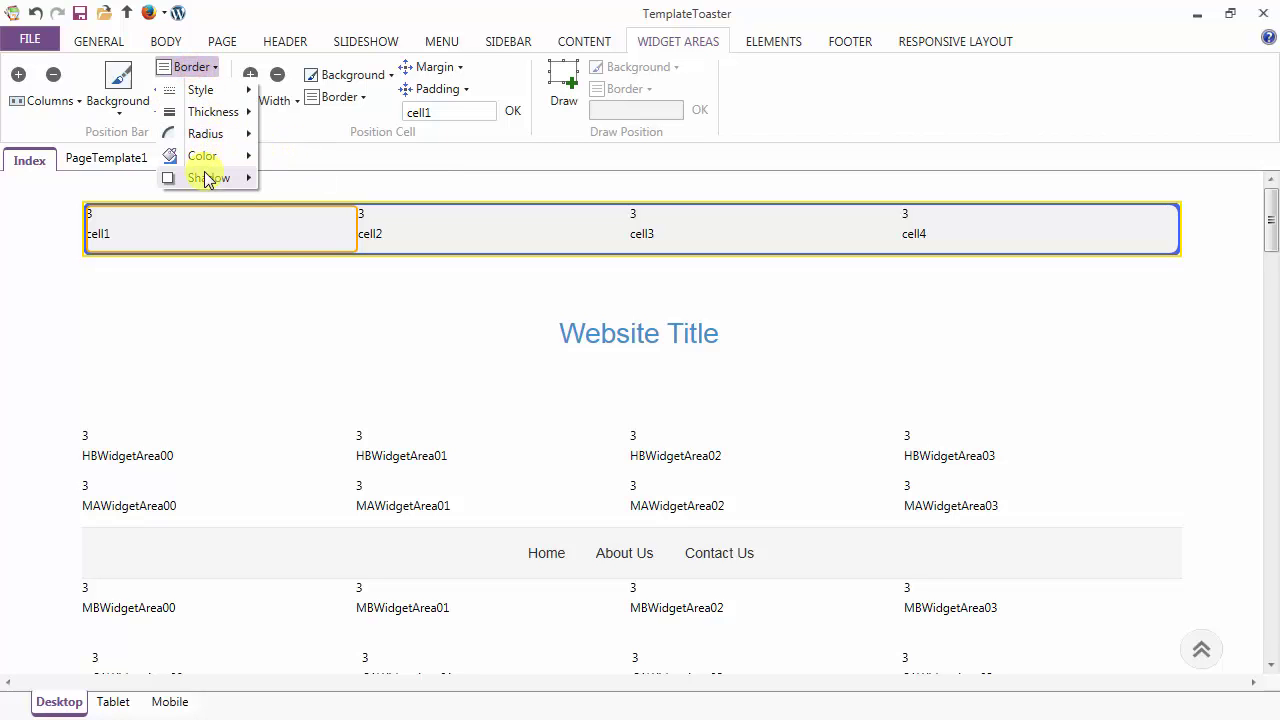
pyautogui.moveTo(207, 180)
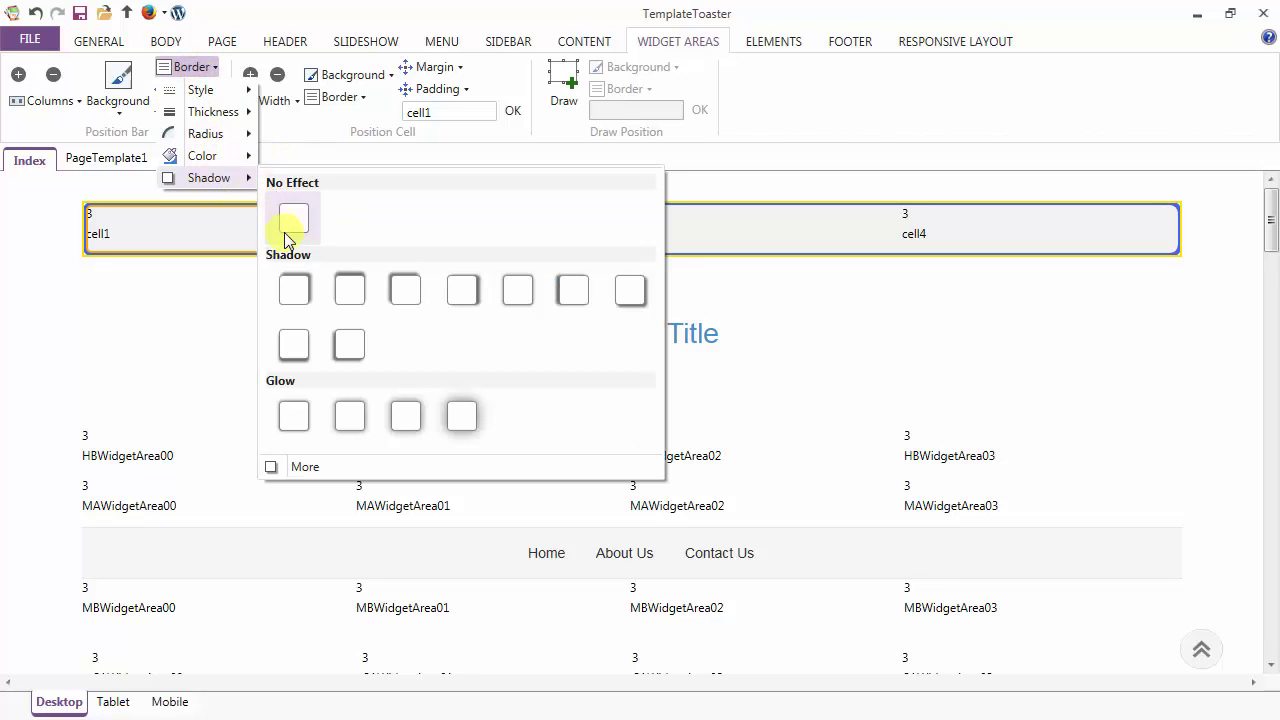
pyautogui.click(340, 290)
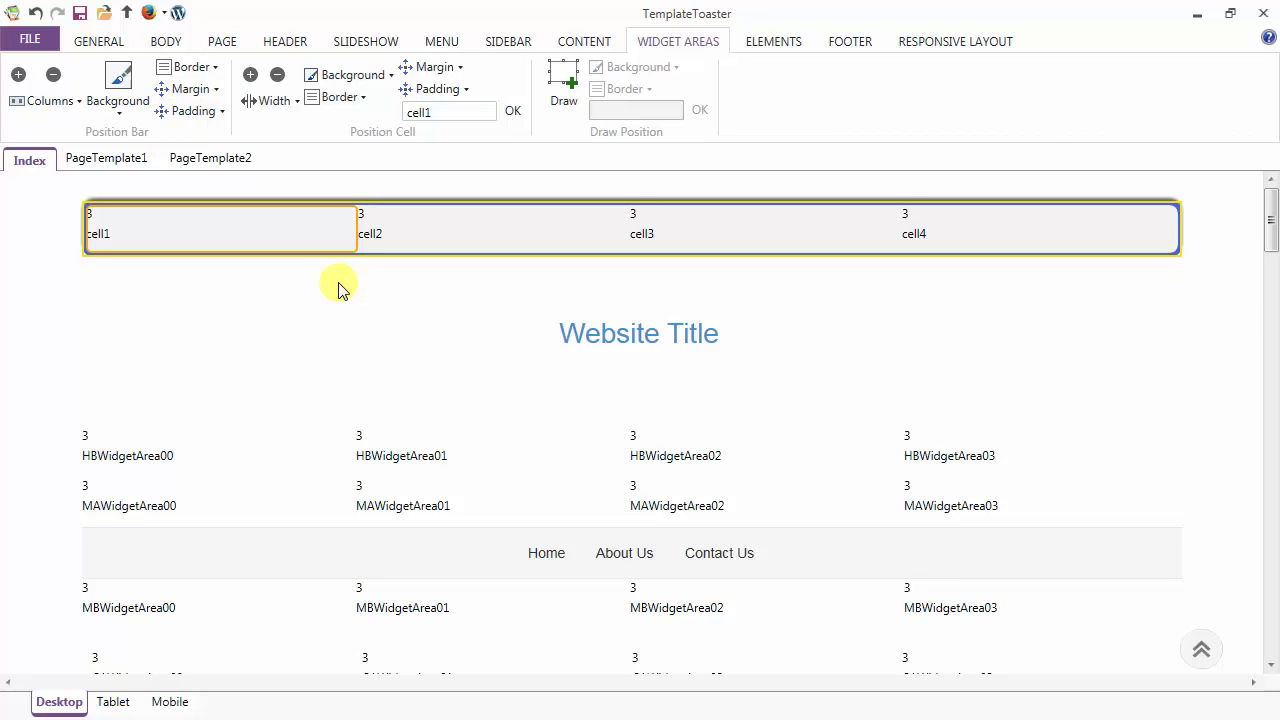
pyautogui.click(191, 97)
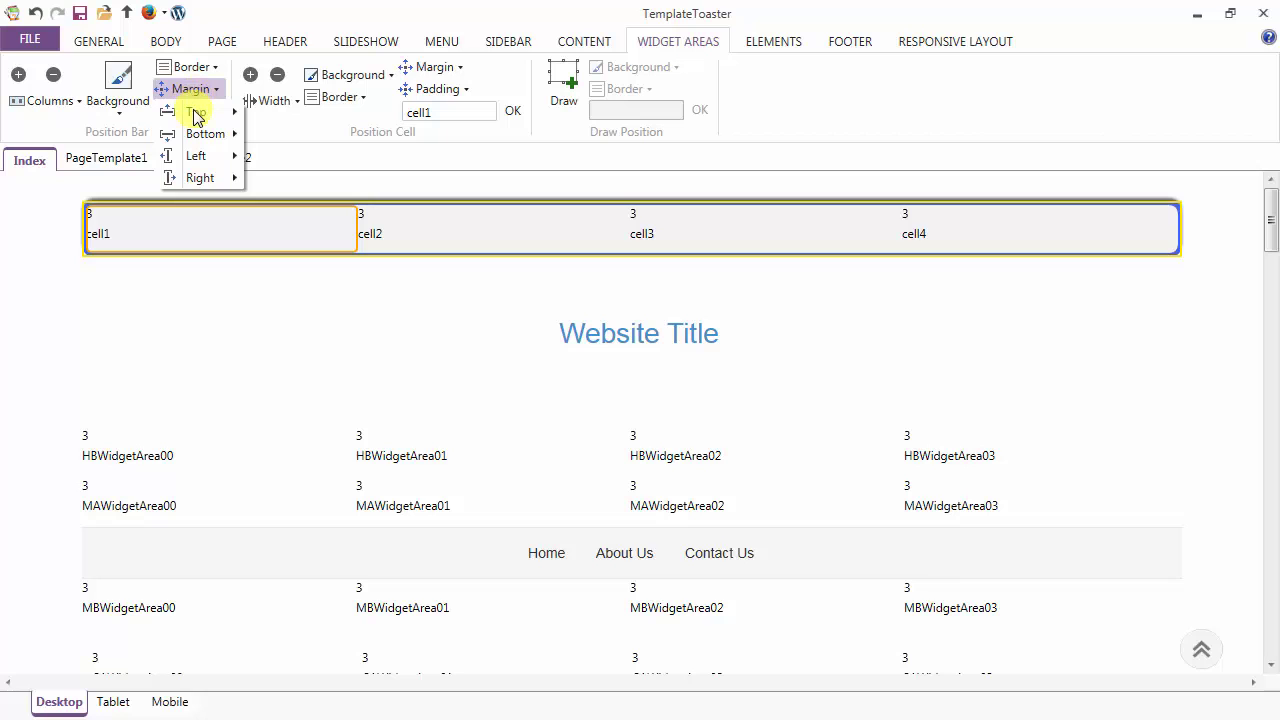
pyautogui.moveTo(196, 116)
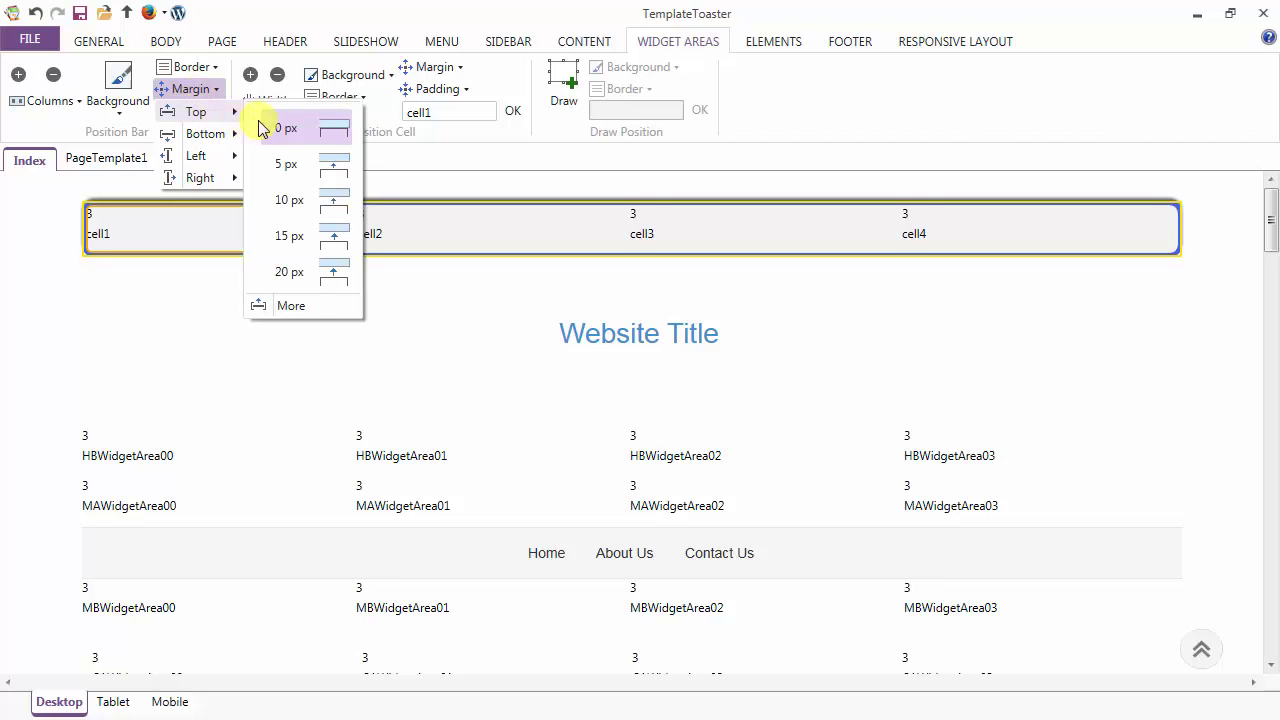
pyautogui.click(211, 135)
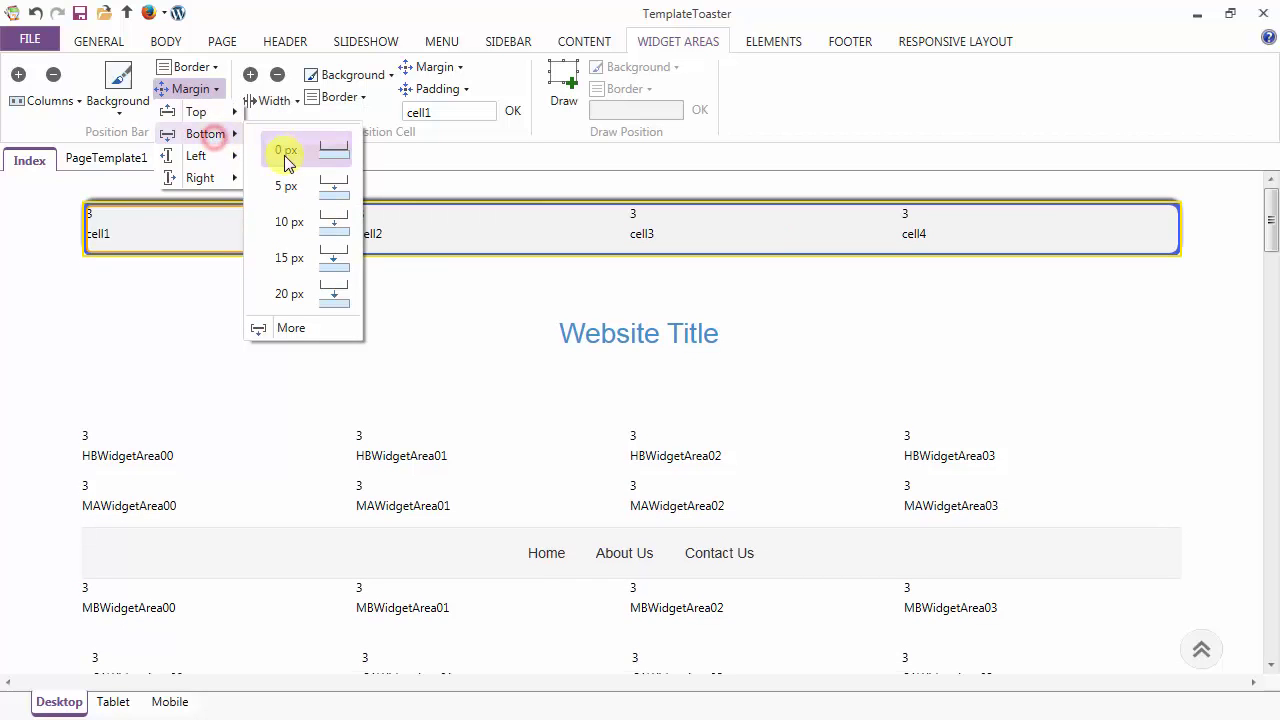
pyautogui.click(221, 156)
pyautogui.click(229, 178)
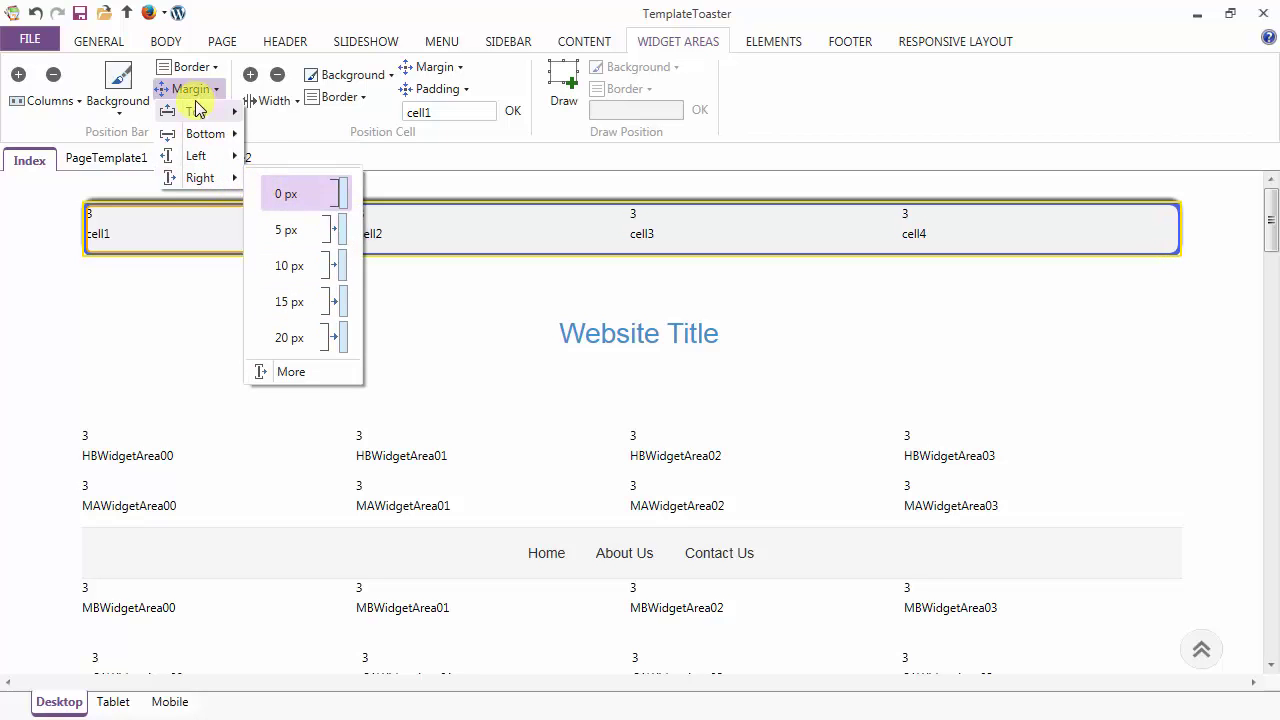
pyautogui.click(196, 91)
pyautogui.click(196, 92)
pyautogui.click(200, 113)
pyautogui.click(210, 203)
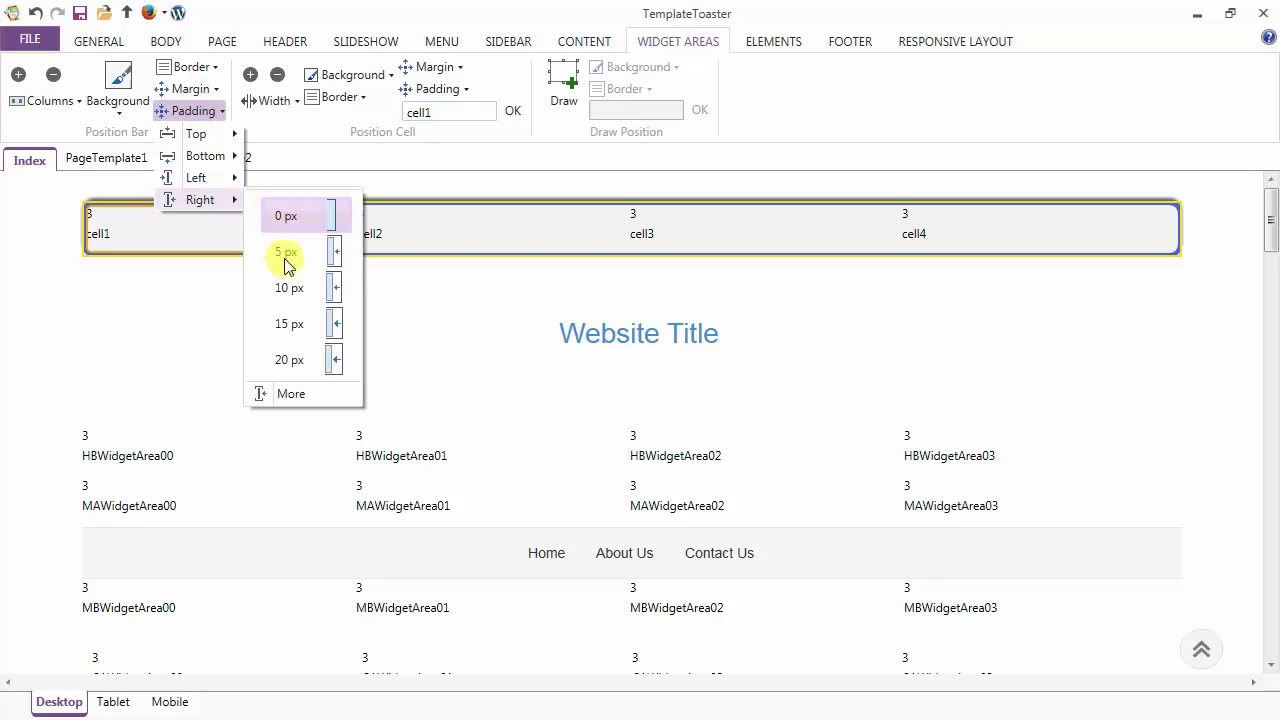
# - In padding More Options, unlink the sides and set the bar's left padding to 10 px
pyautogui.click(305, 395)
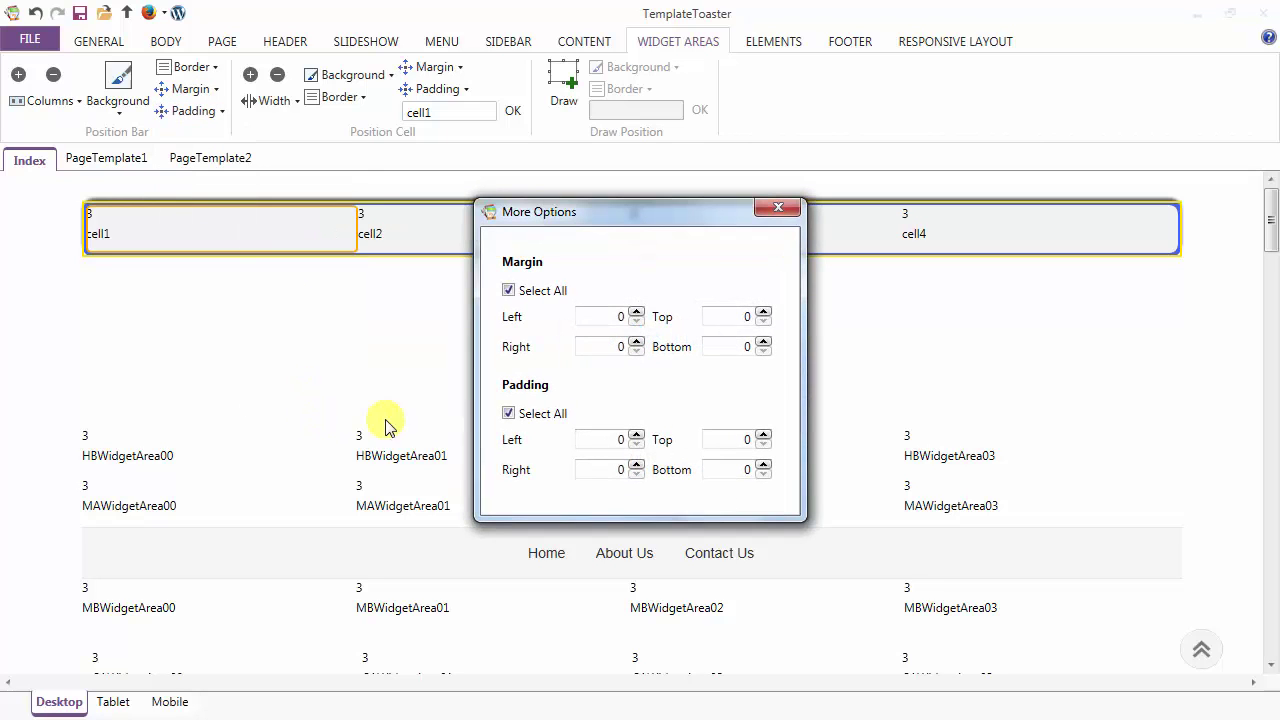
pyautogui.click(508, 413)
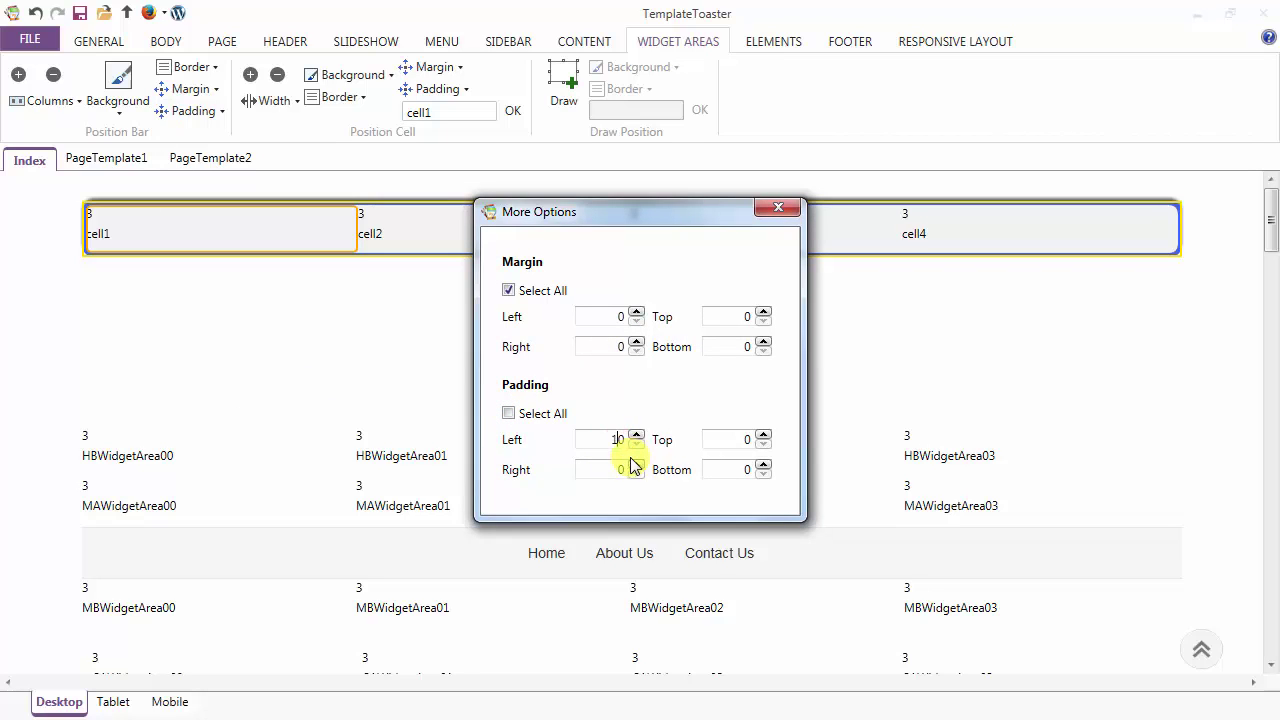
pyautogui.click(617, 471)
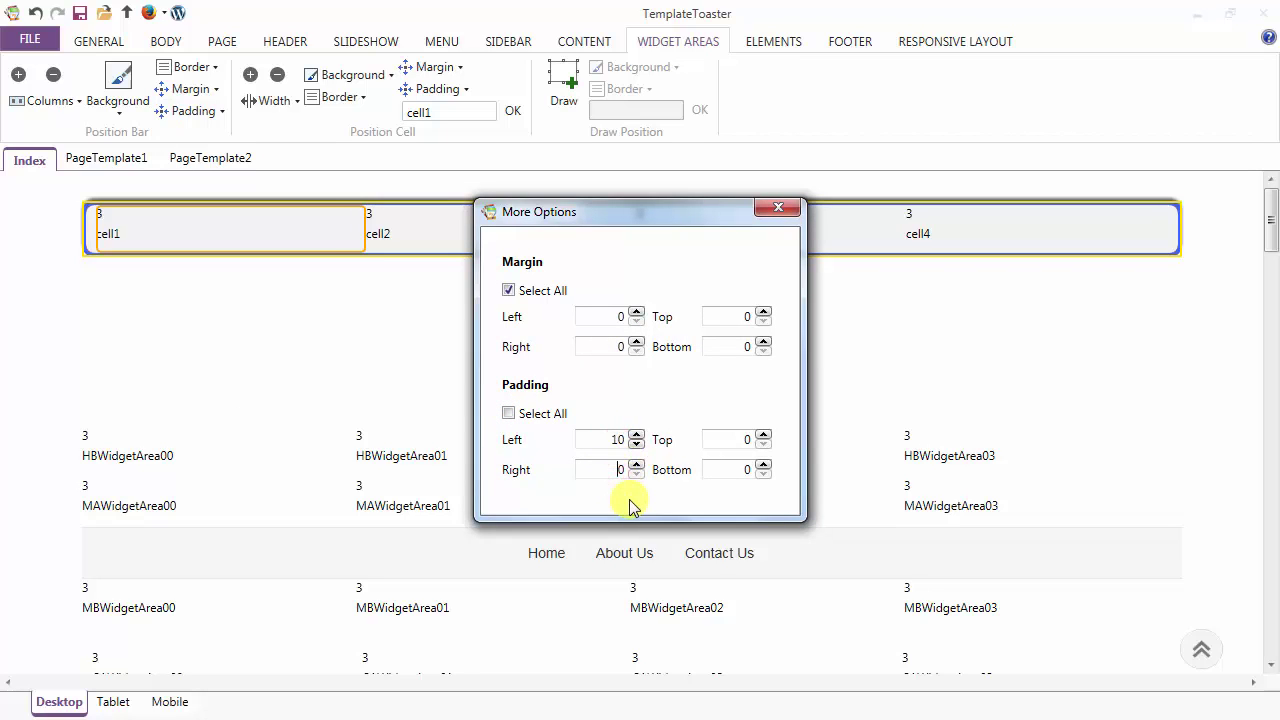
pyautogui.write('1')
pyautogui.click(783, 210)
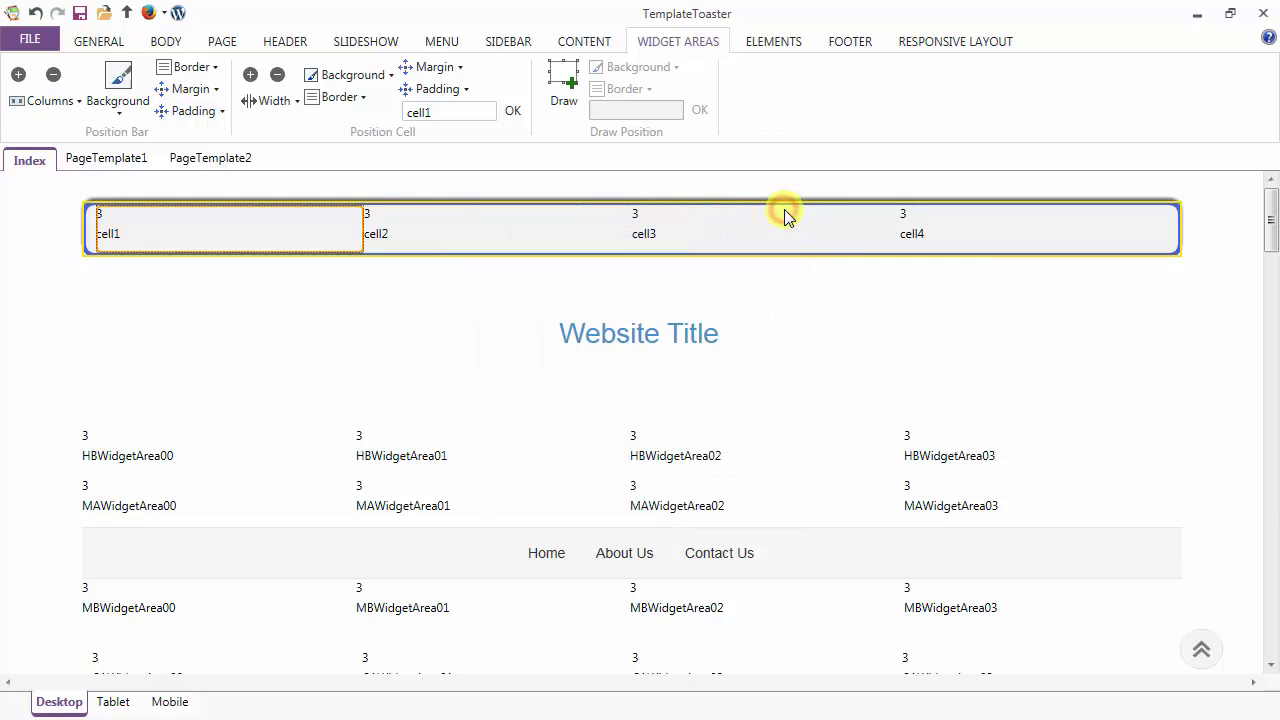
# - Select cell4 in the header bar and delete it
pyautogui.click(251, 76)
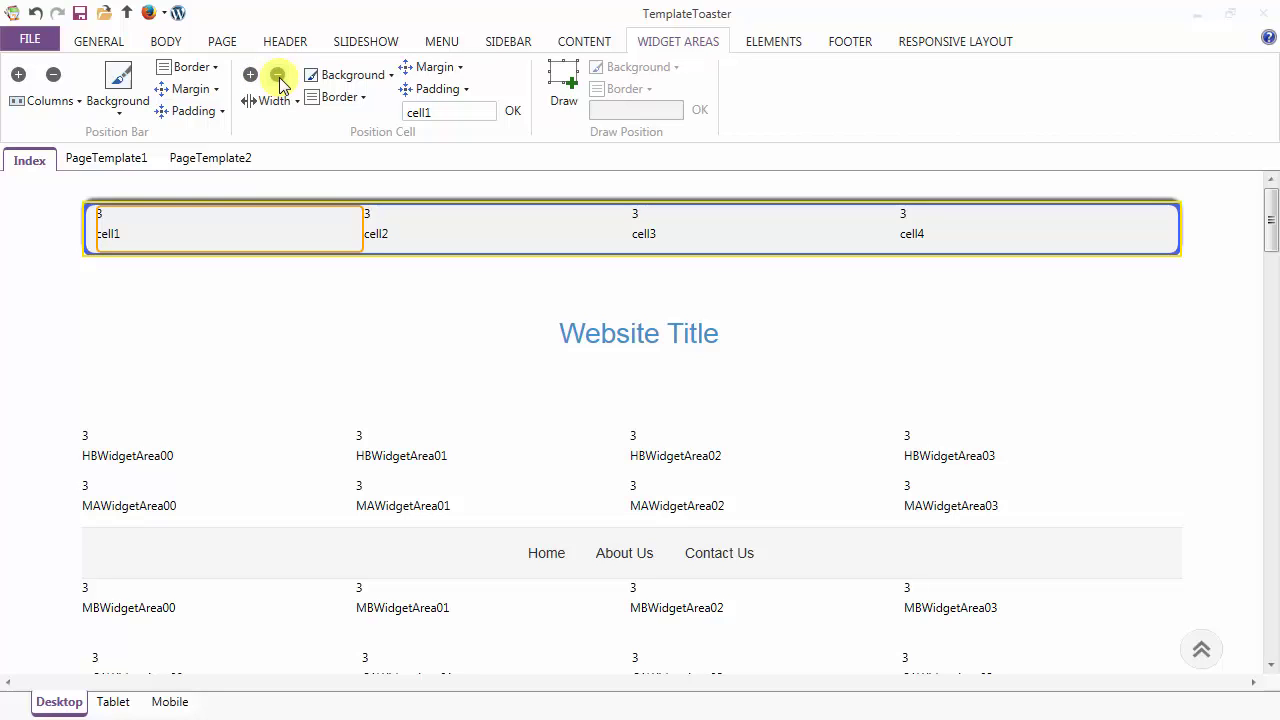
pyautogui.click(946, 224)
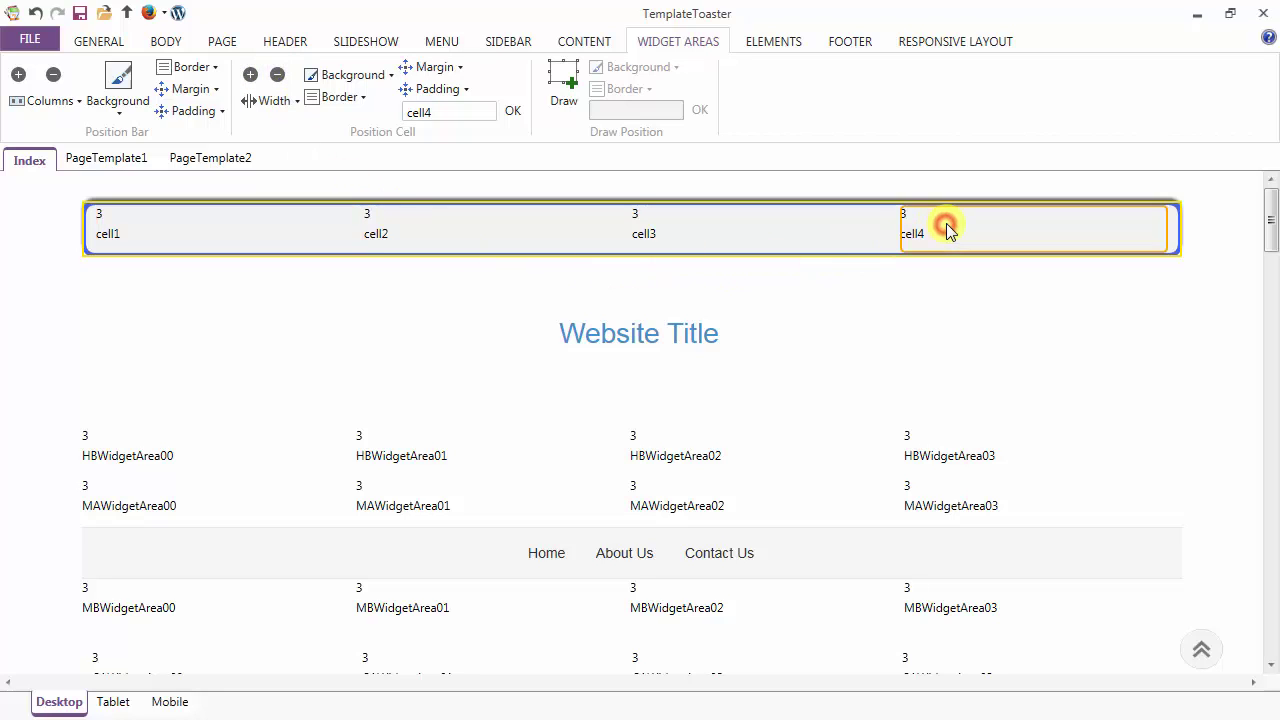
pyautogui.click(277, 80)
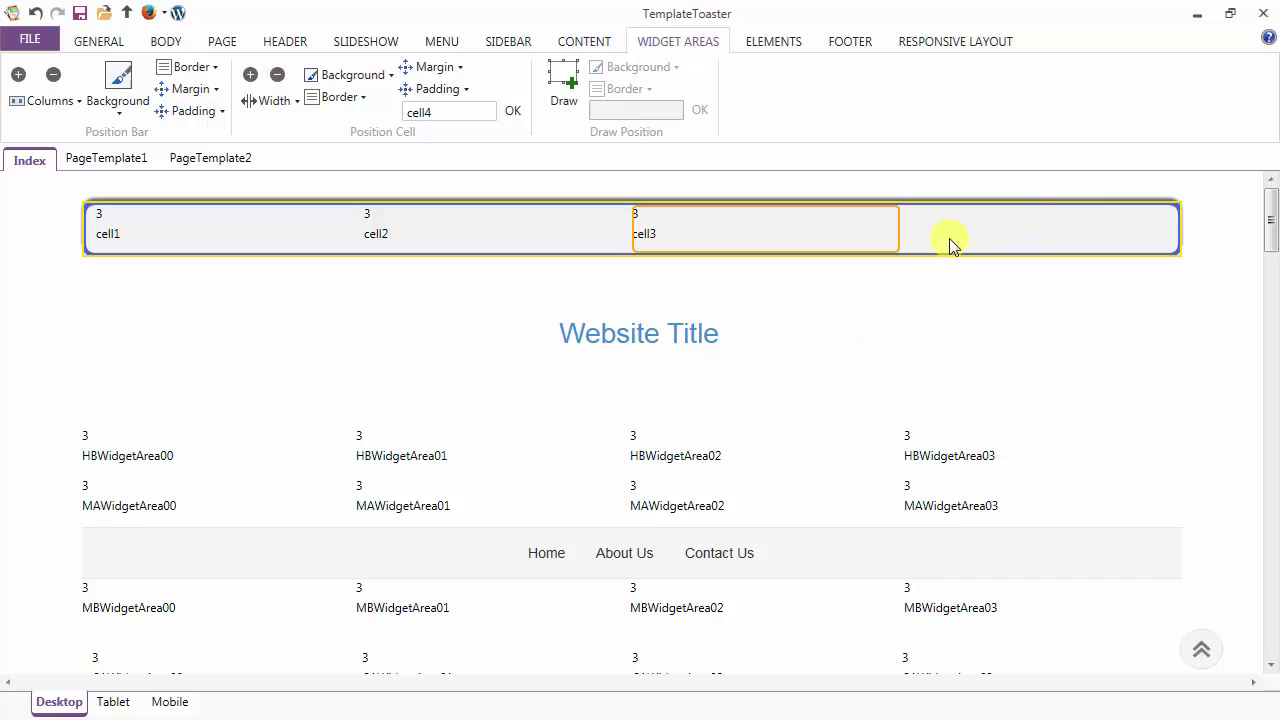
pyautogui.click(251, 76)
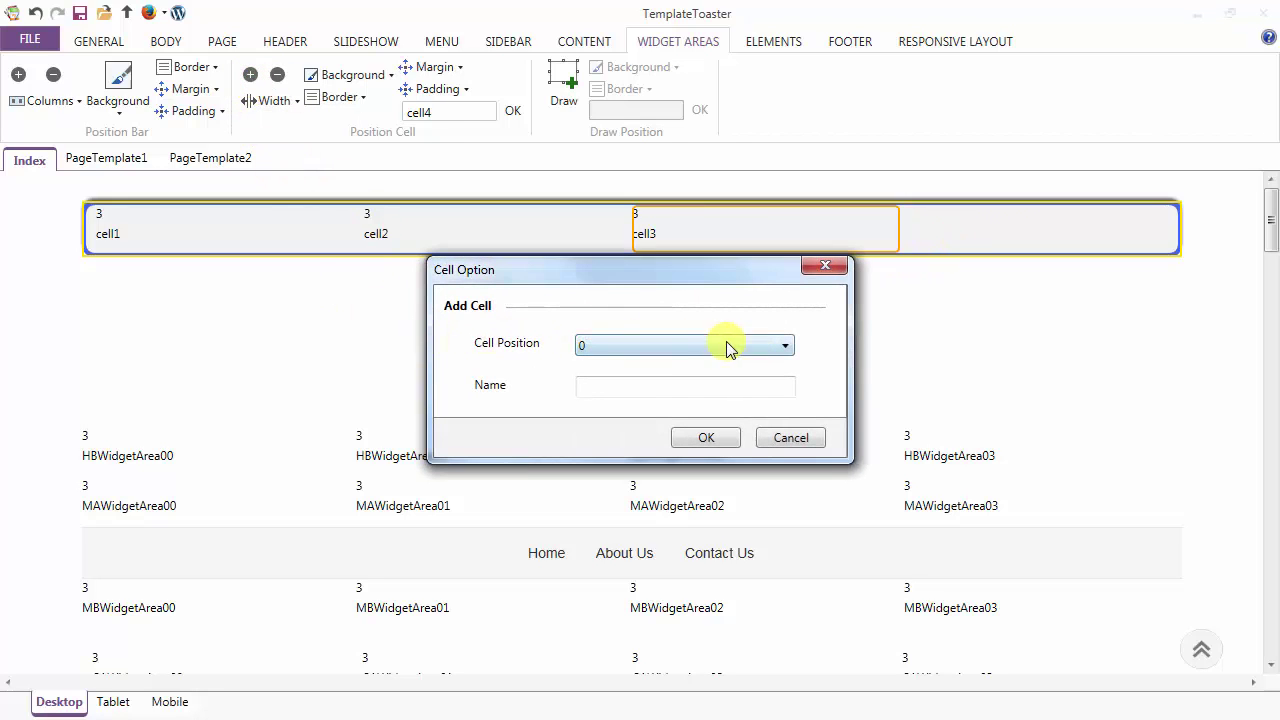
# - Add a cell named lastcell at cell position 3 after cell3
pyautogui.click(782, 346)
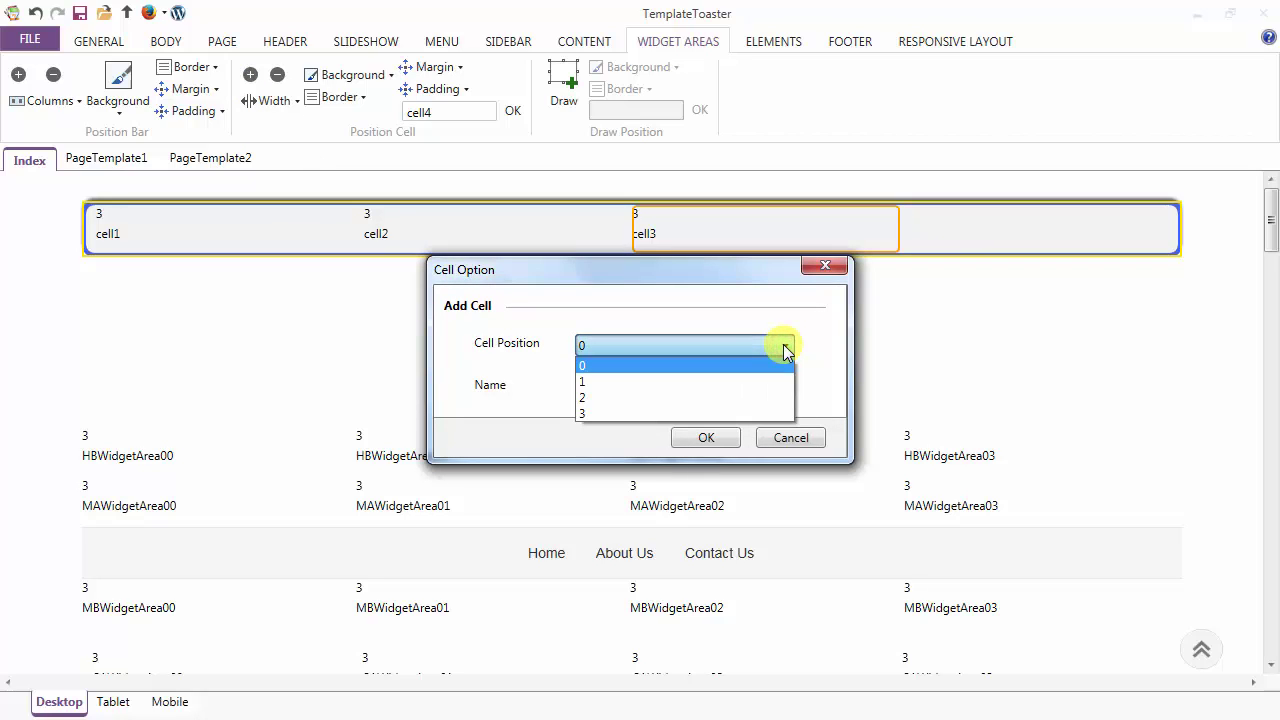
pyautogui.click(757, 413)
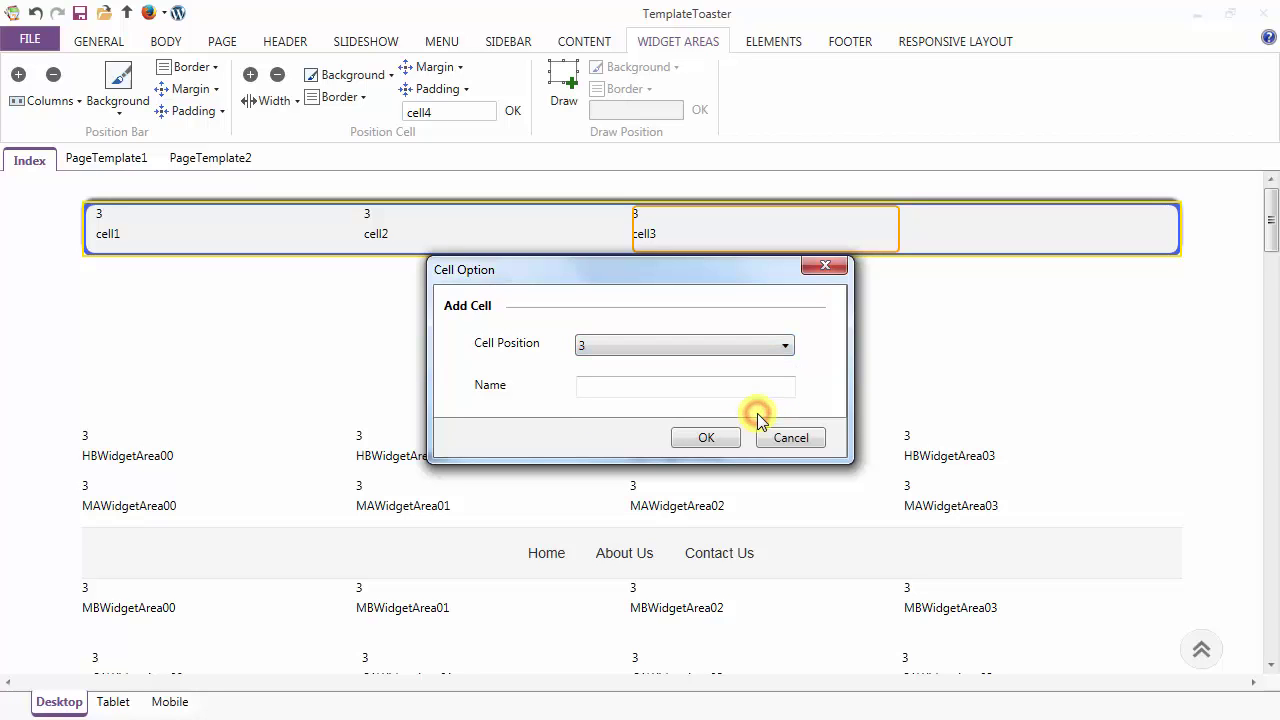
pyautogui.click(629, 388)
pyautogui.write('lastcell')
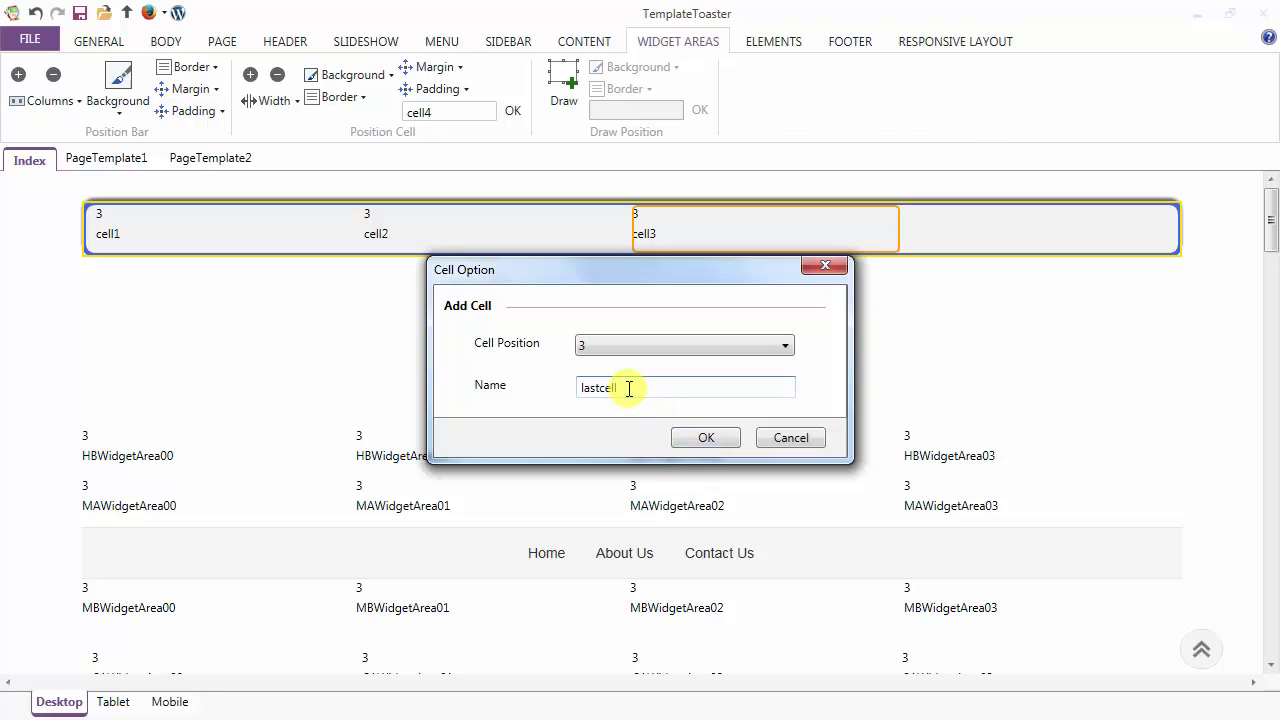
pyautogui.click(681, 437)
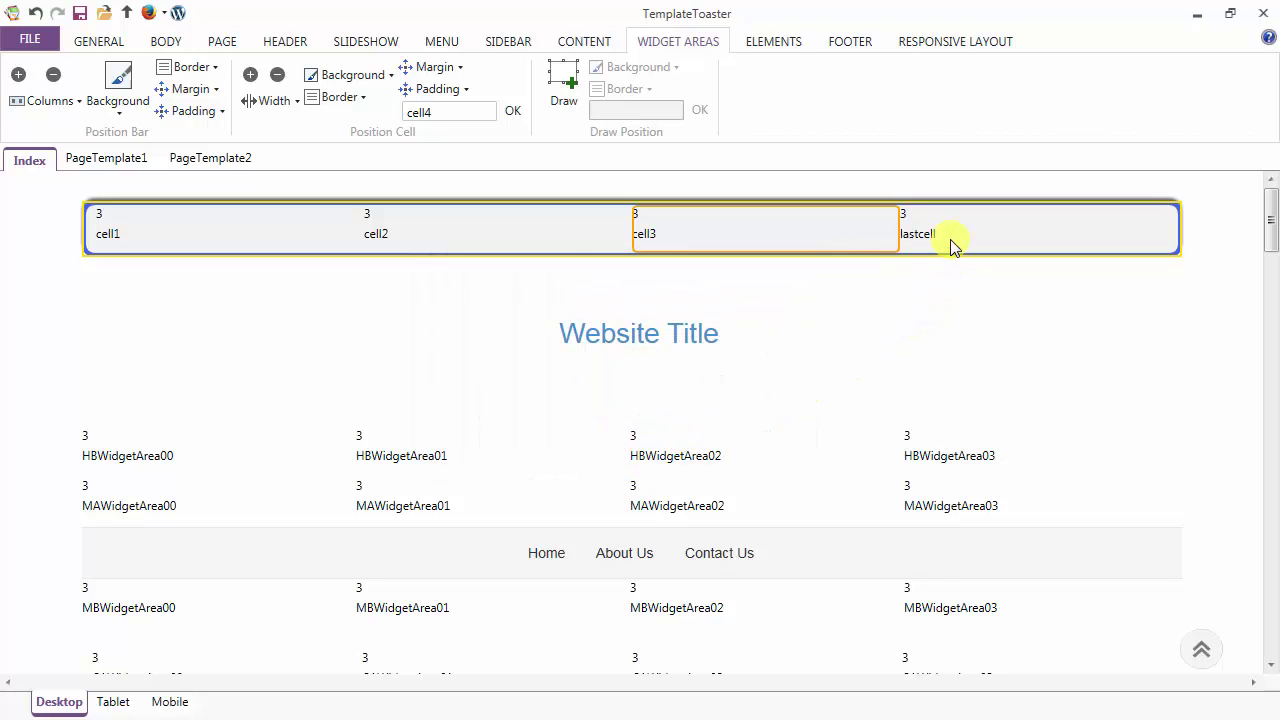
pyautogui.click(268, 104)
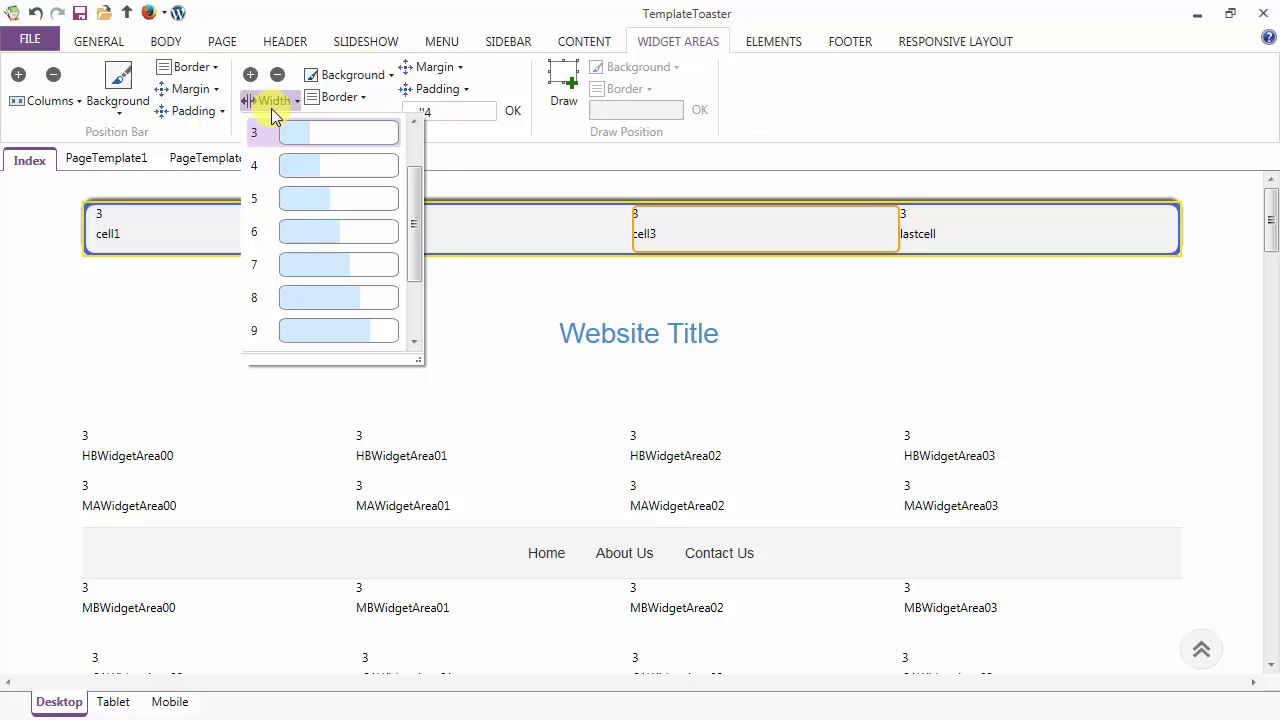
pyautogui.scroll(2, 275, 115)
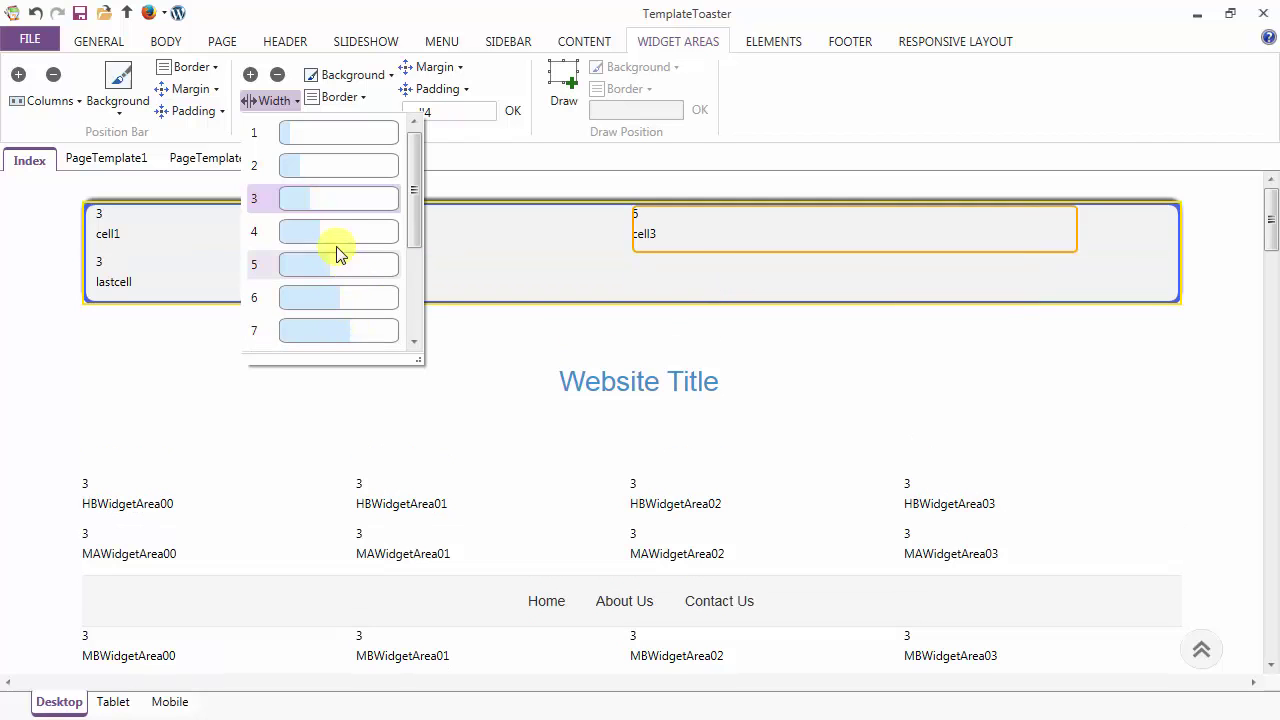
pyautogui.click(279, 99)
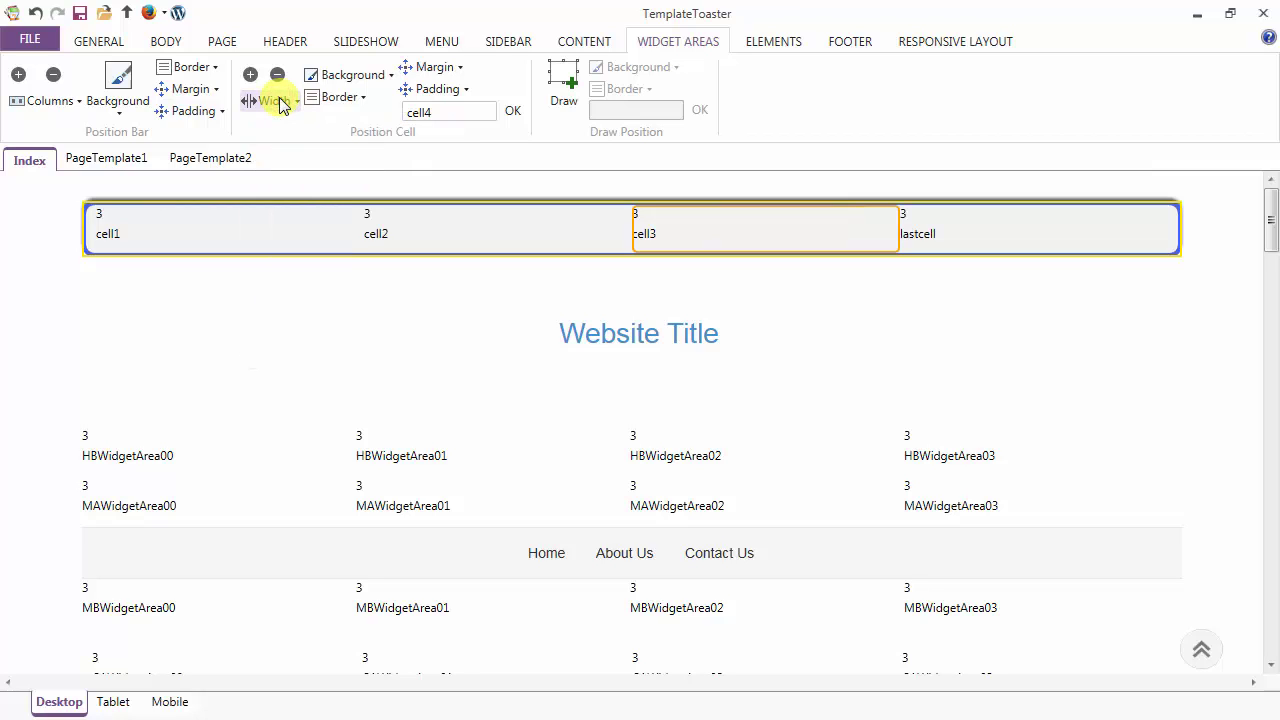
pyautogui.click(199, 224)
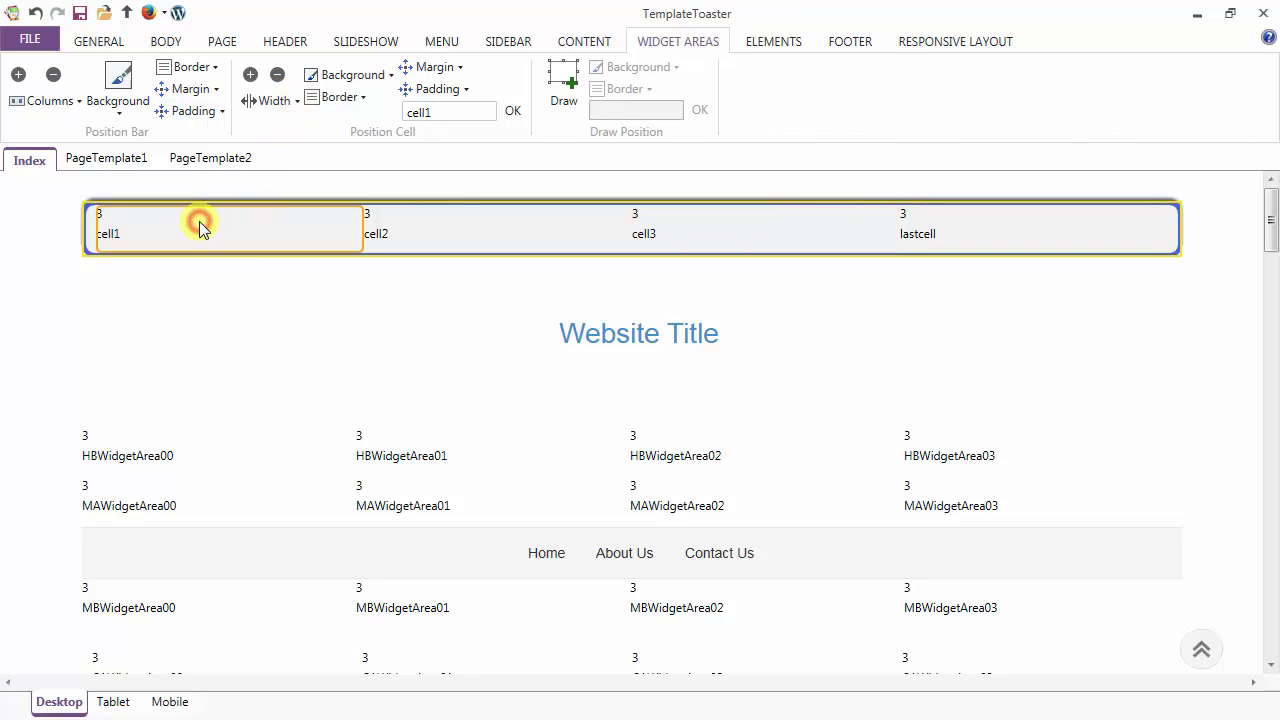
# - Fill cell1 with orange and pick a border colour for it
pyautogui.click(355, 76)
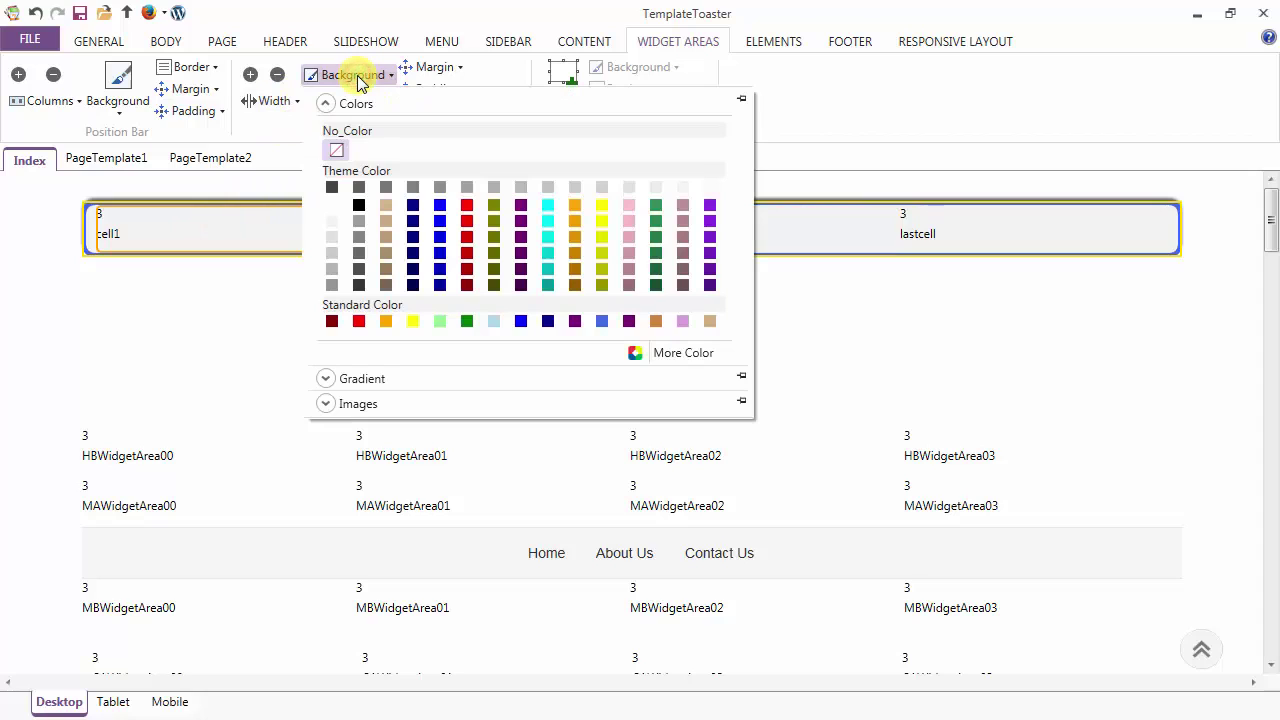
pyautogui.click(574, 236)
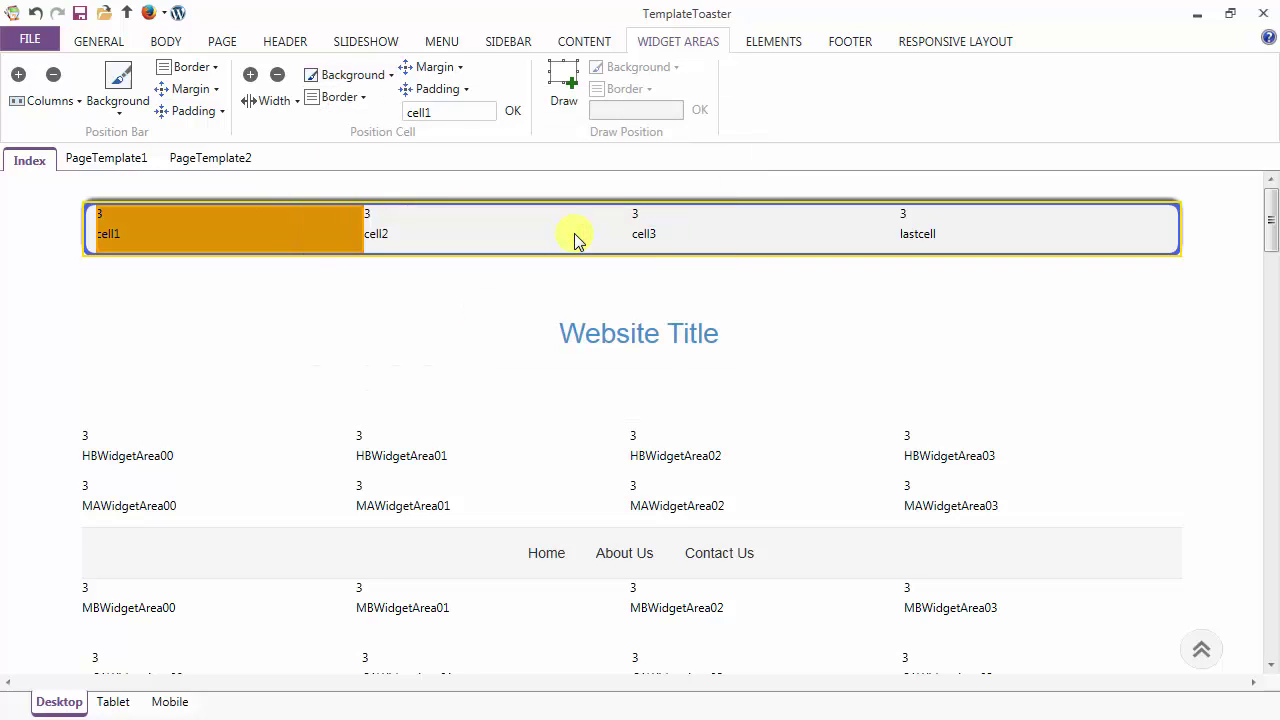
pyautogui.click(342, 97)
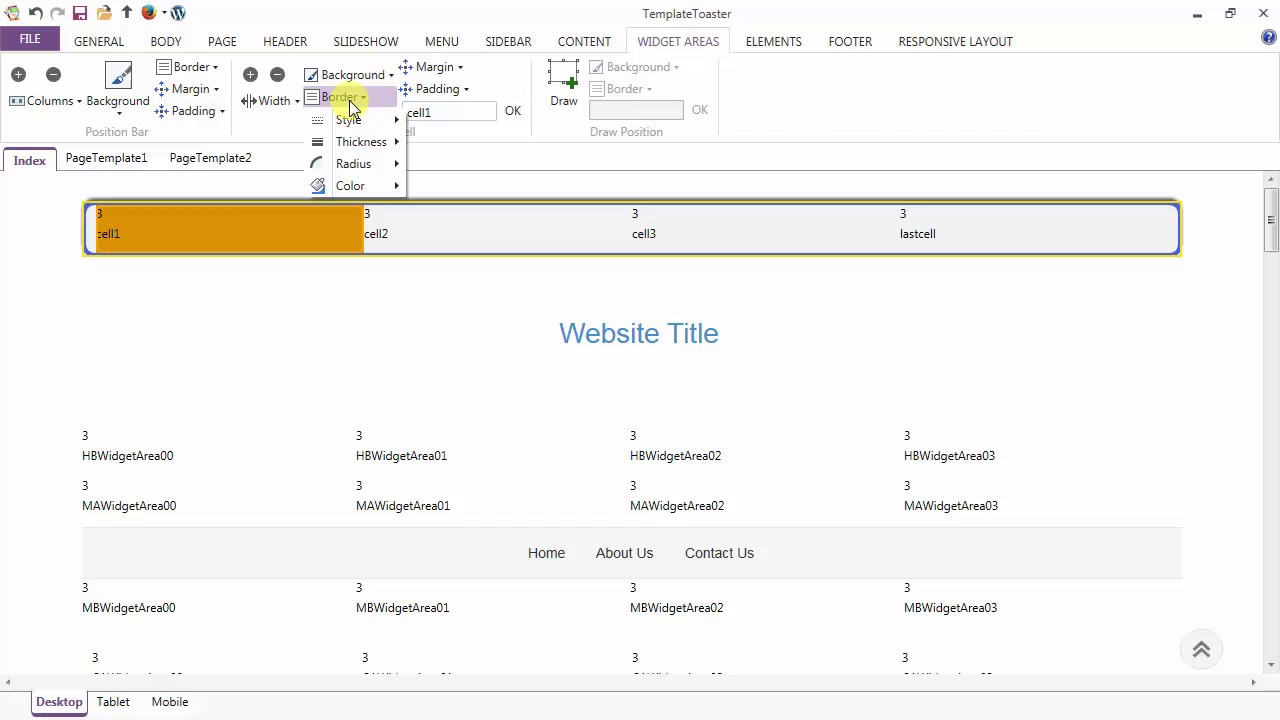
pyautogui.moveTo(349, 129)
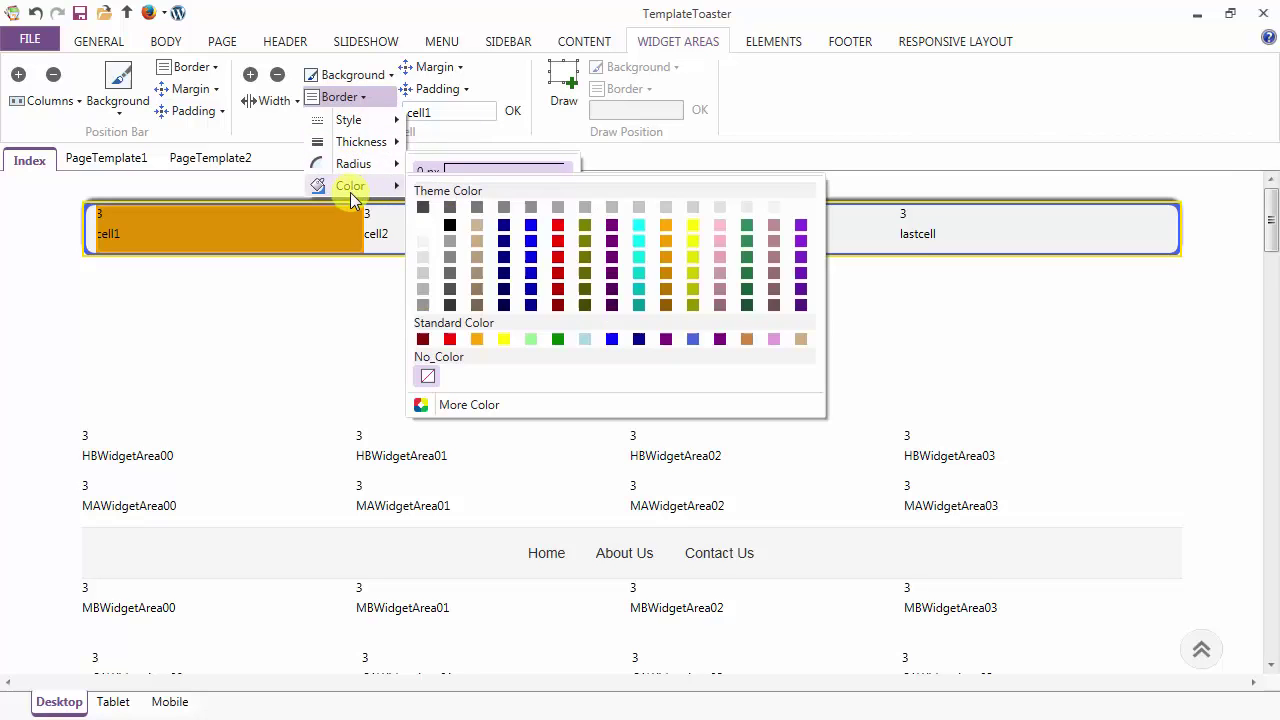
pyautogui.click(348, 96)
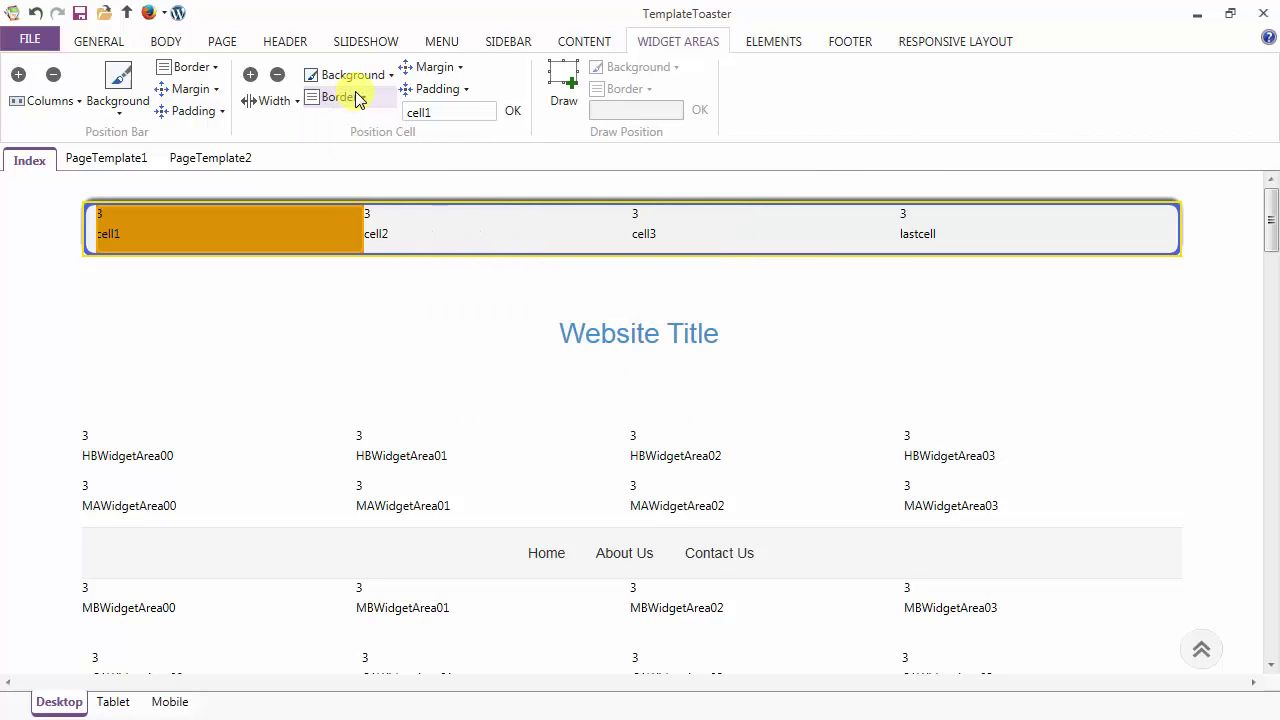
# - Review cell1's top, bottom, left and right margin options, then show its right padding sizes
pyautogui.click(434, 70)
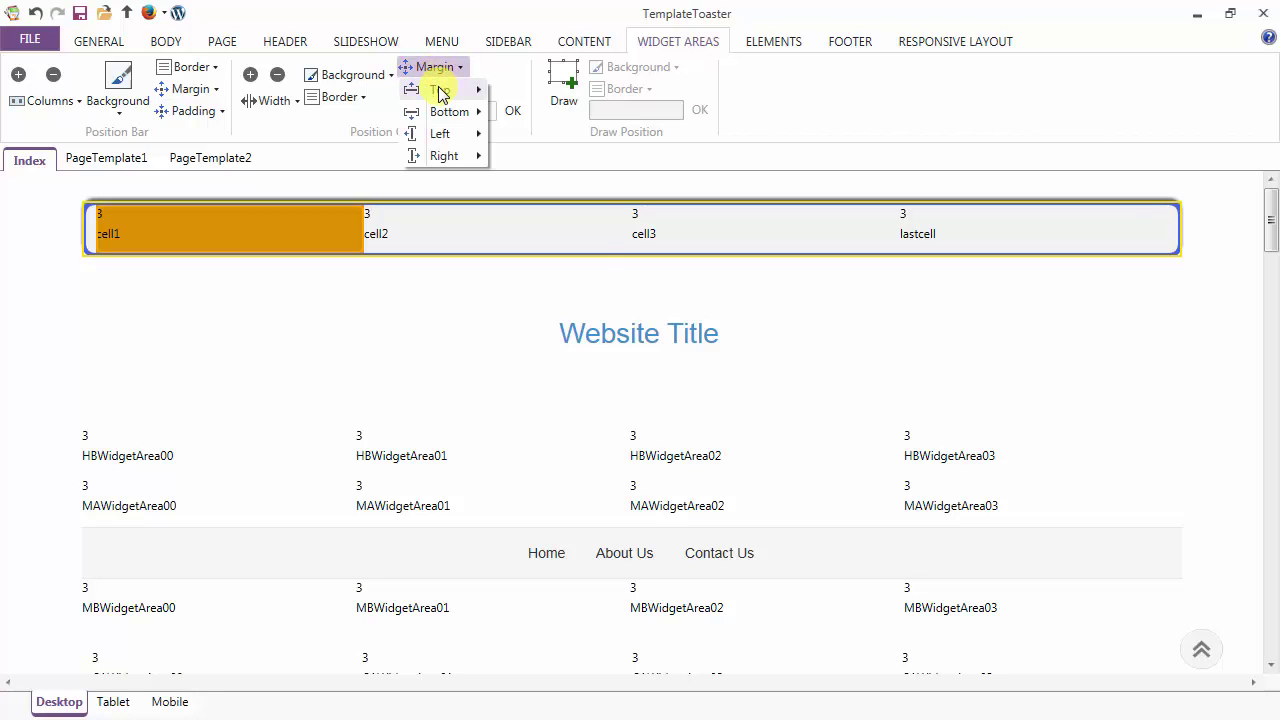
pyautogui.moveTo(441, 93)
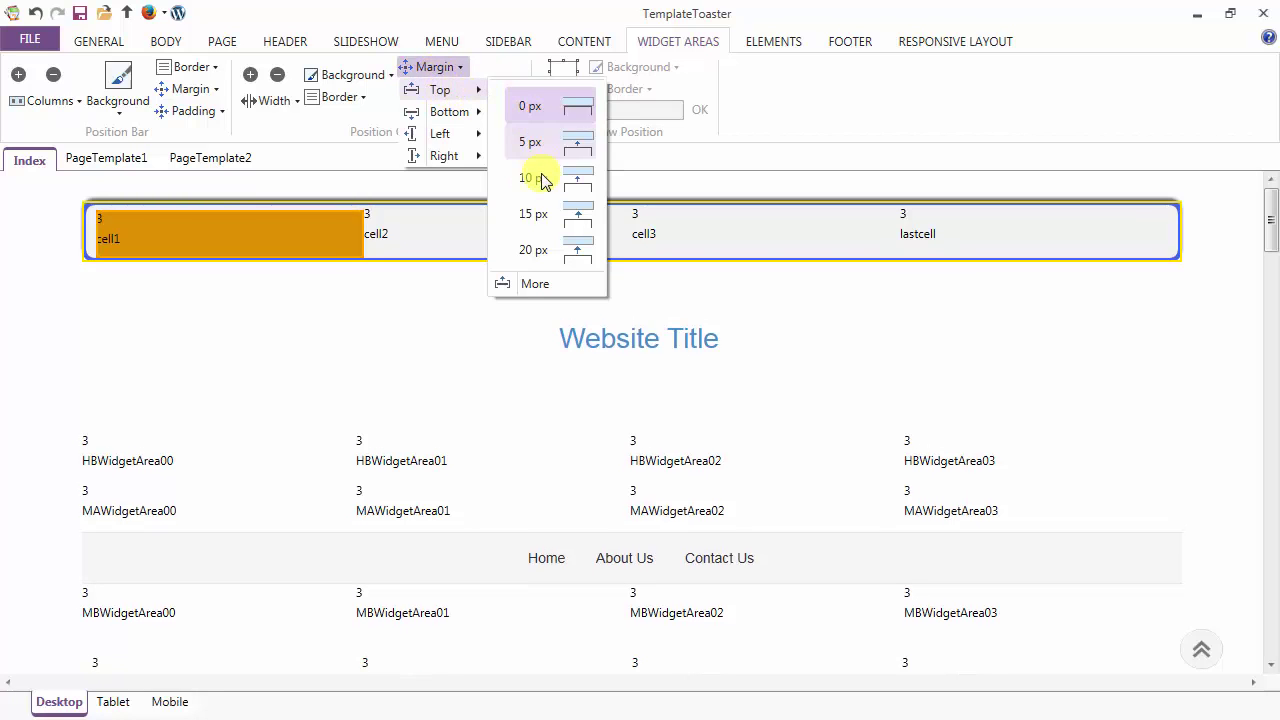
pyautogui.moveTo(471, 114)
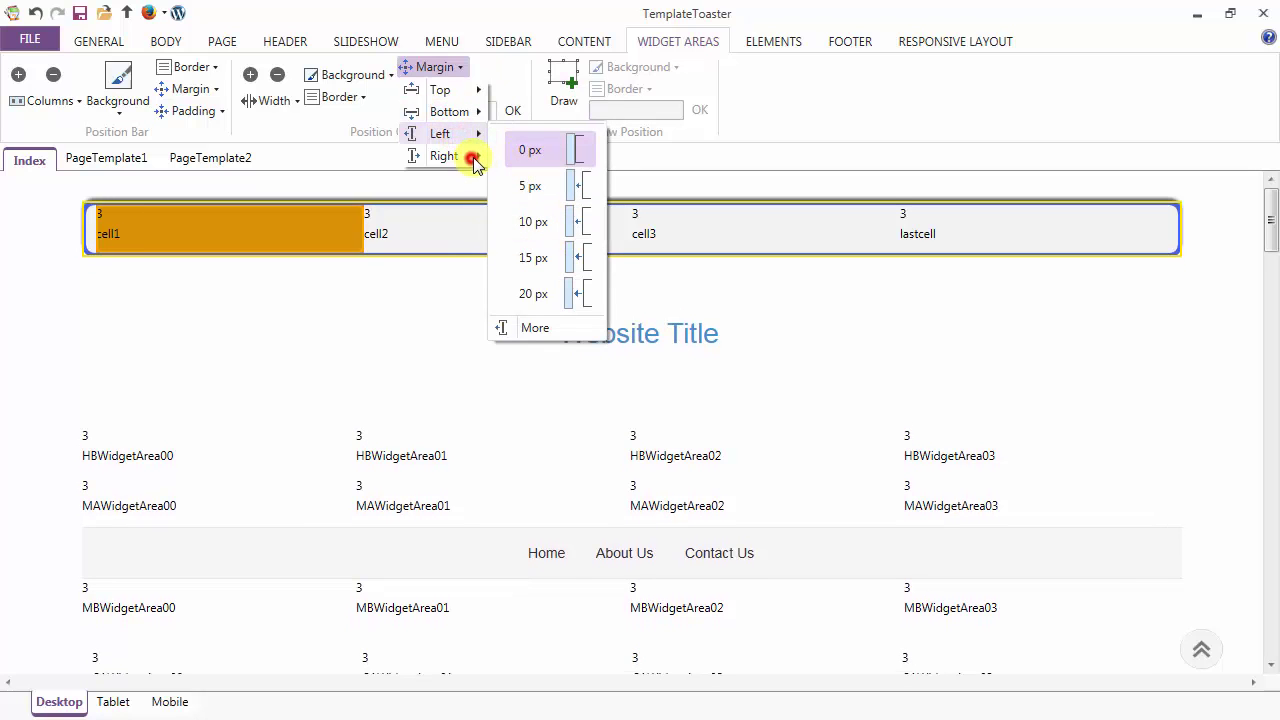
pyautogui.moveTo(447, 160)
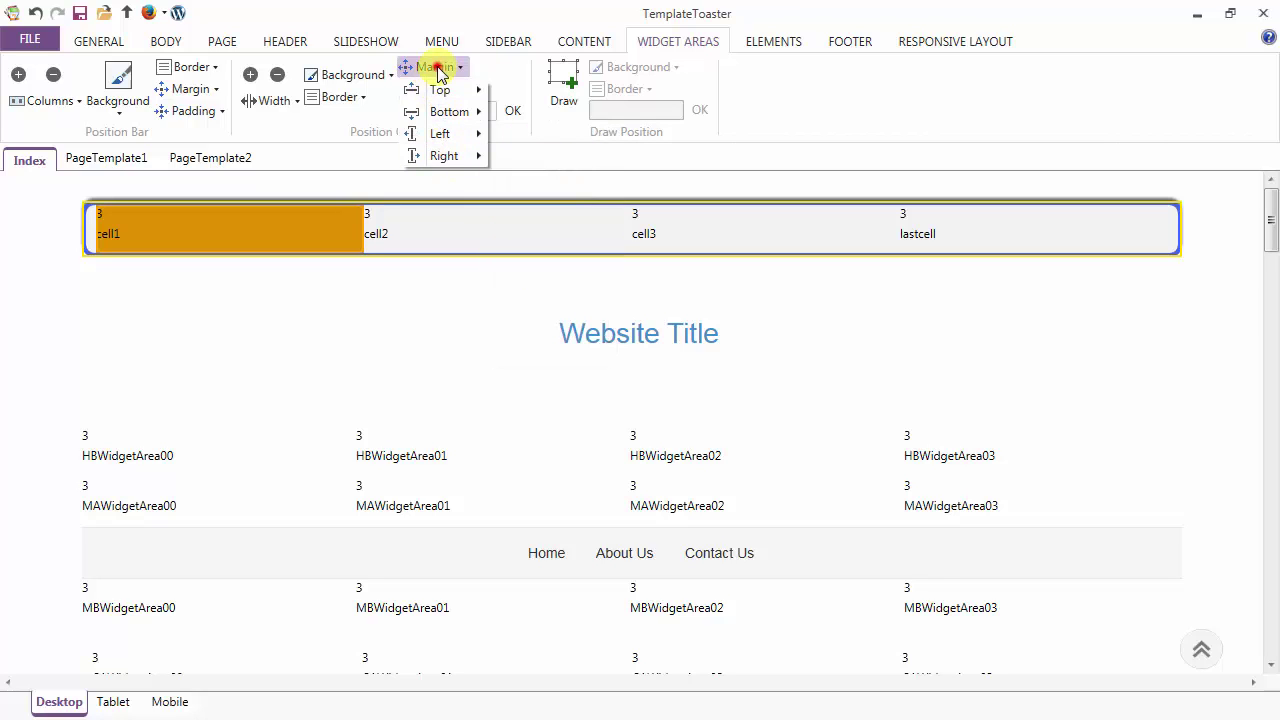
pyautogui.click(435, 67)
pyautogui.click(437, 93)
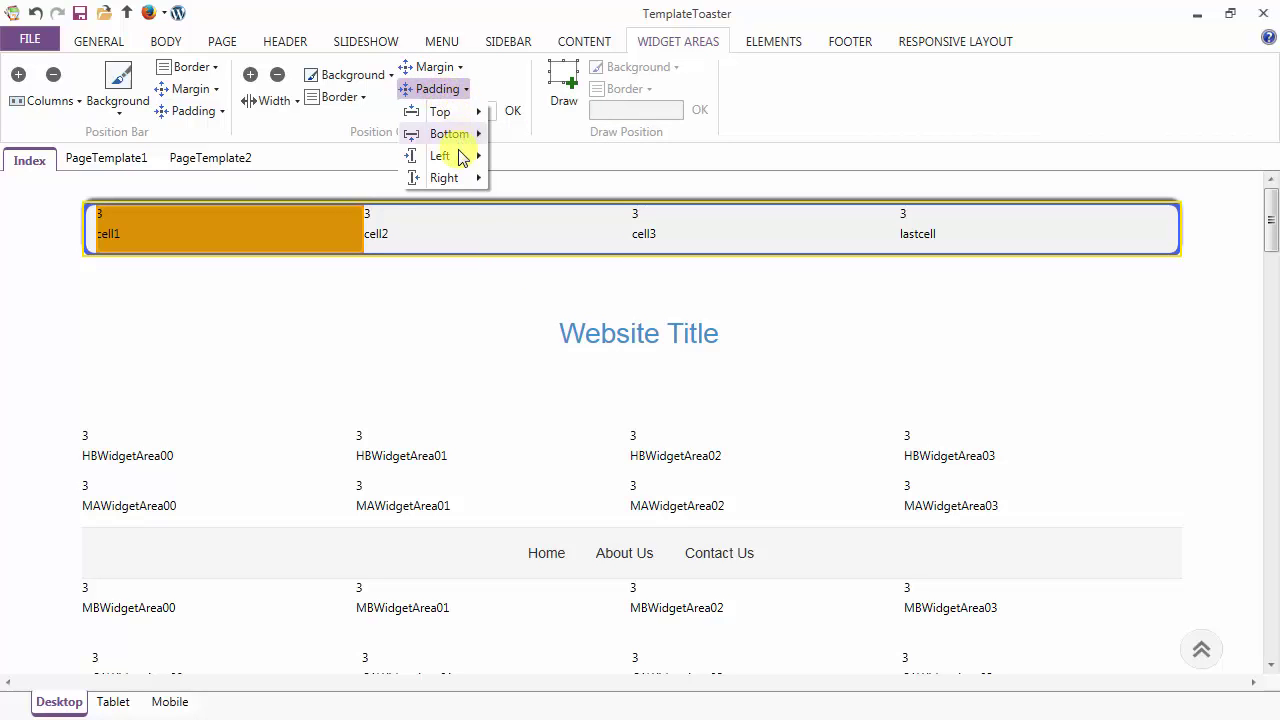
pyautogui.moveTo(462, 188)
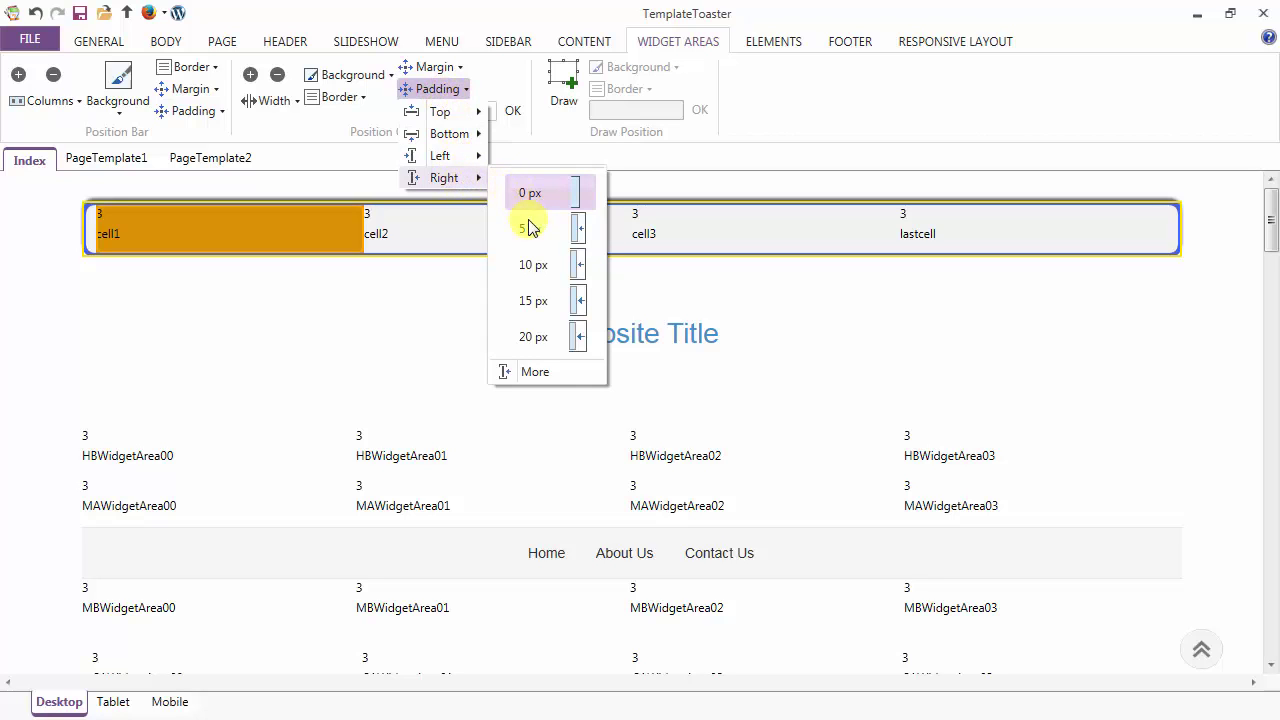
# - With Select All checked in More Options, raise cell1's padding to 10 px on every side
pyautogui.click(537, 372)
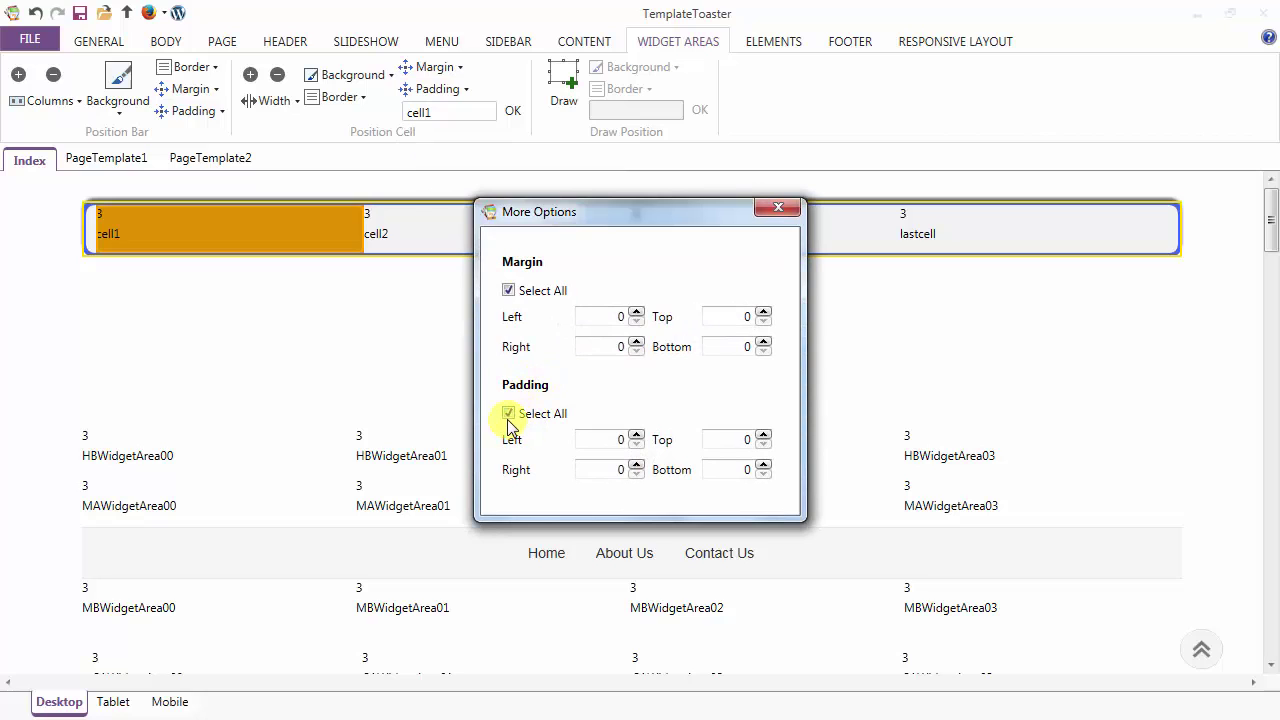
pyautogui.click(636, 434)
pyautogui.click(636, 434)
pyautogui.click(636, 434)
pyautogui.click(636, 434)
pyautogui.click(636, 434)
pyautogui.click(636, 434)
pyautogui.click(636, 434)
pyautogui.click(636, 434)
pyautogui.click(636, 434)
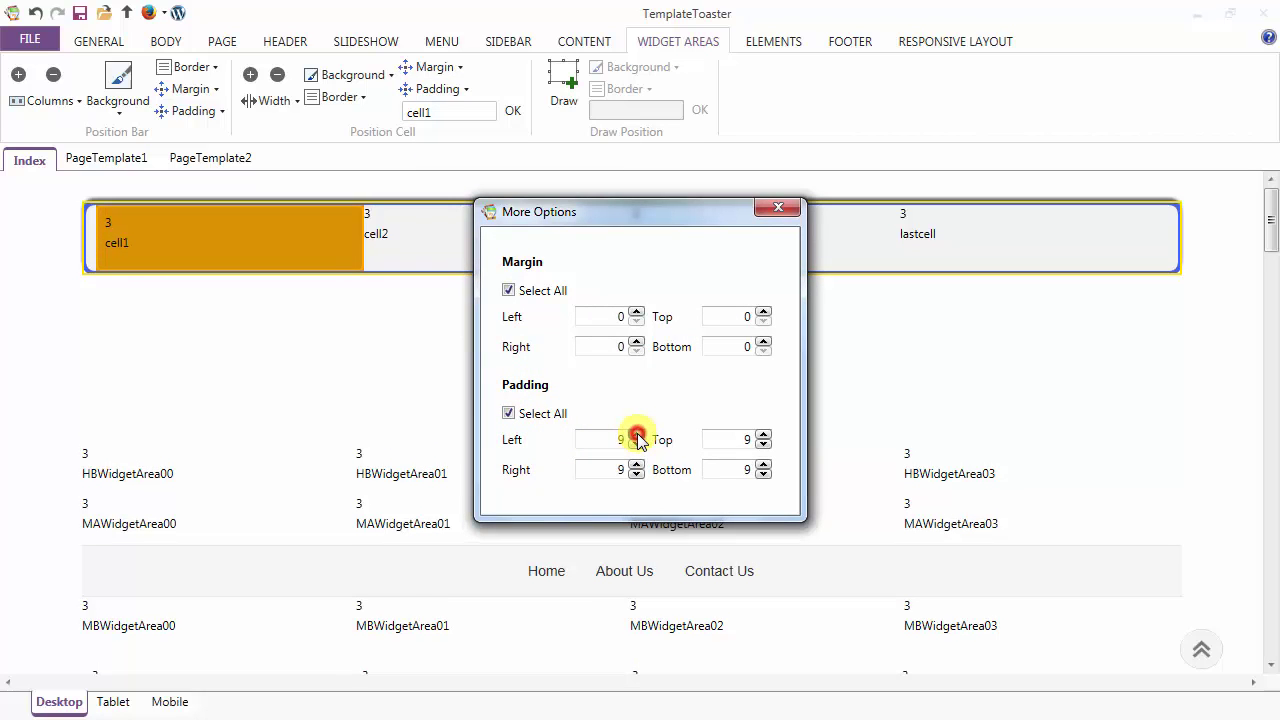
pyautogui.click(636, 434)
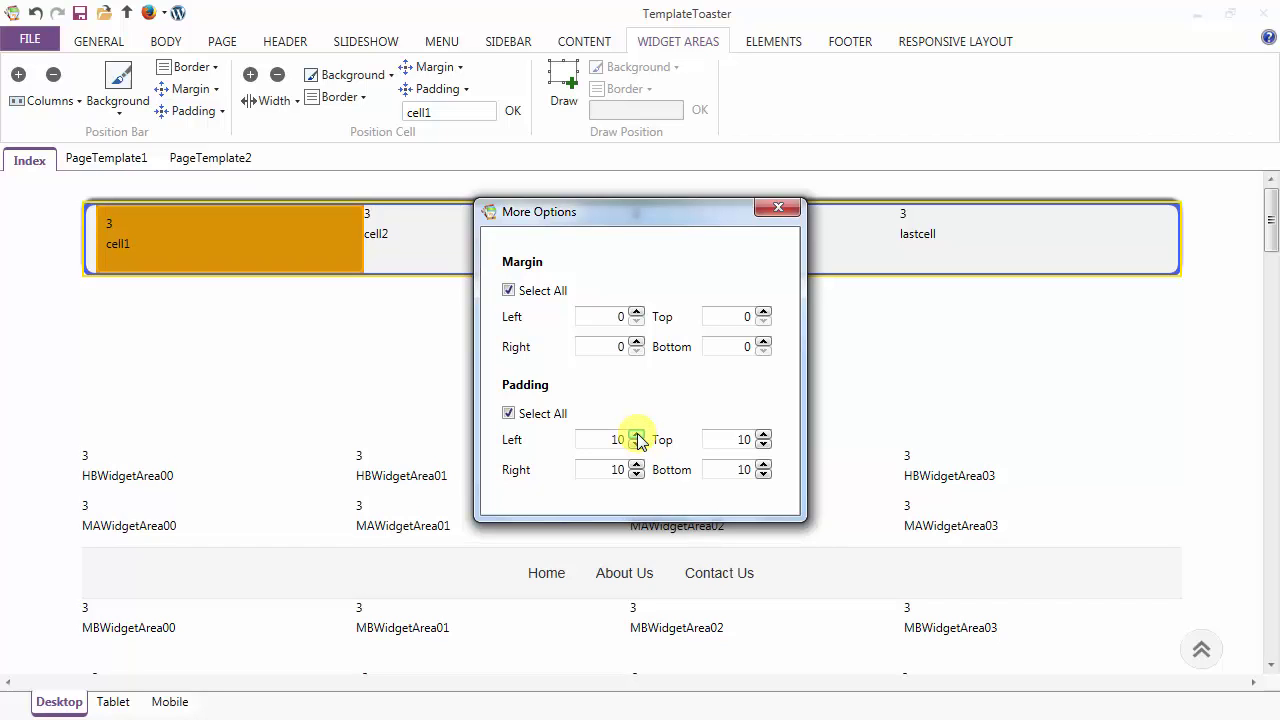
pyautogui.click(771, 210)
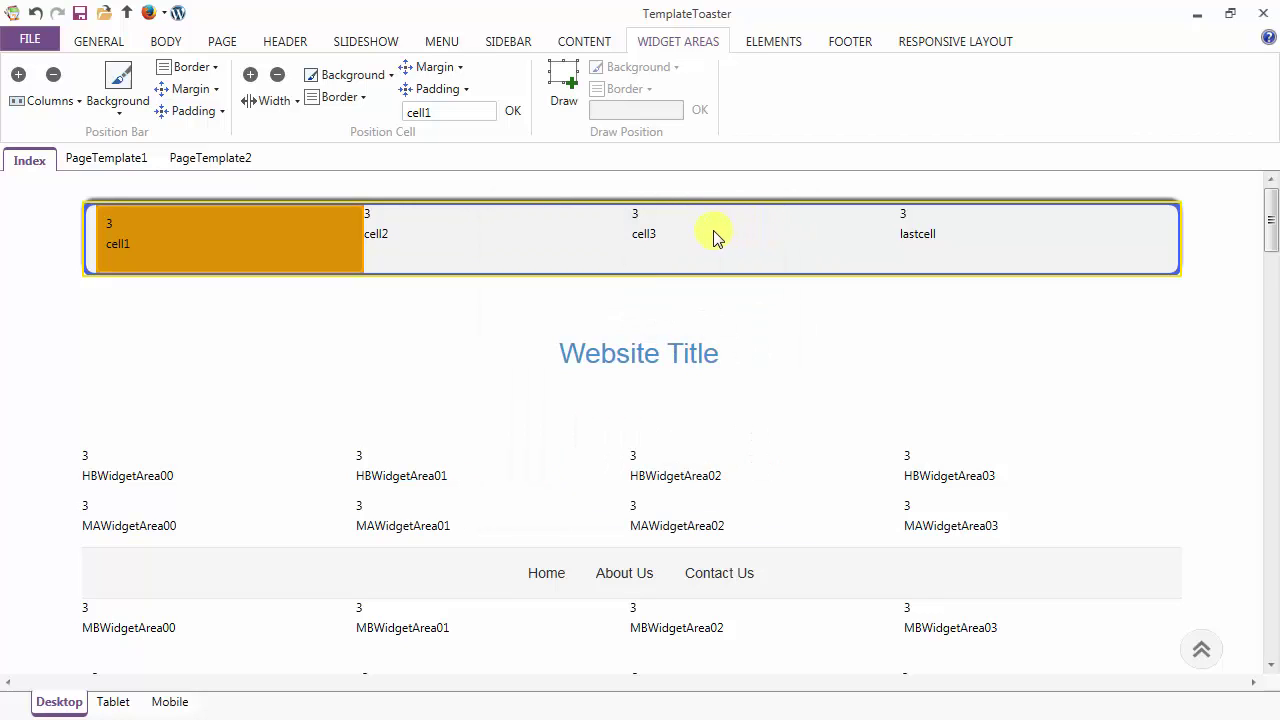
# - Change cell1's name to firstcell
pyautogui.doubleClick(435, 112)
pyautogui.write('firstce')
pyautogui.click(514, 110)
pyautogui.click(562, 88)
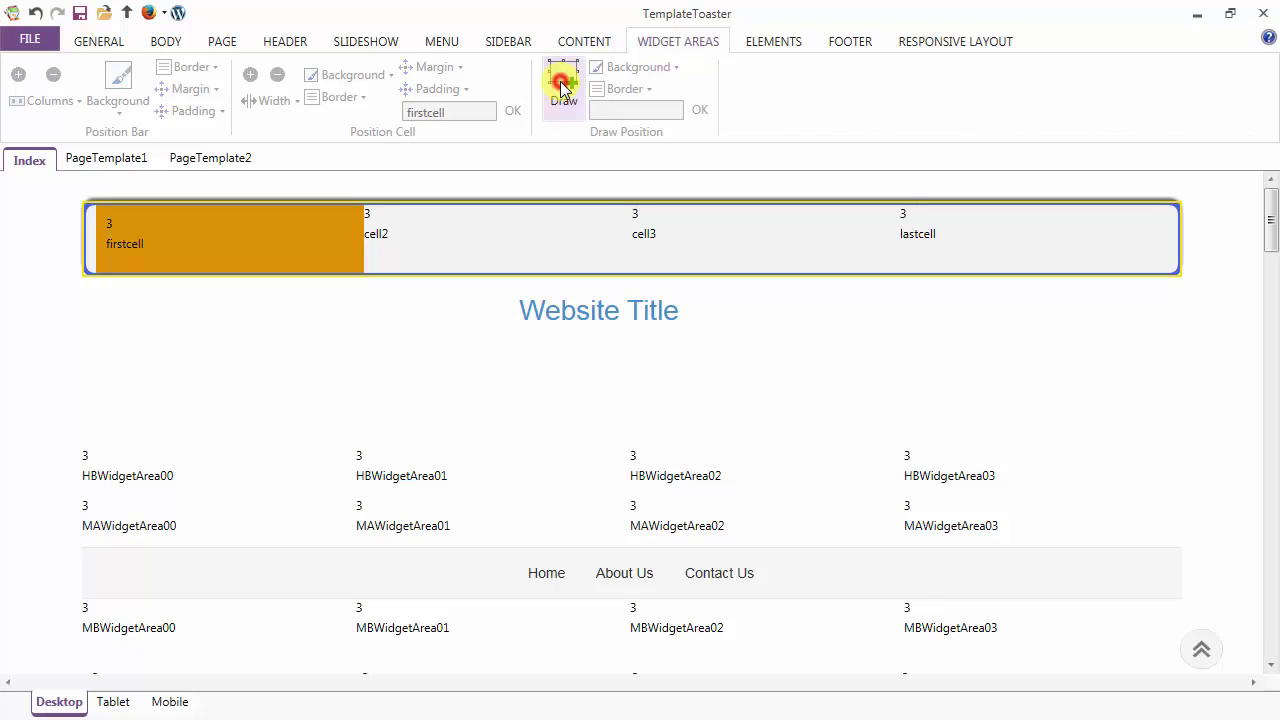
# - Place Header Position9 below the header bar's left side, stretch it about 333 px wide, and fill it dark
pyautogui.click(126, 299)
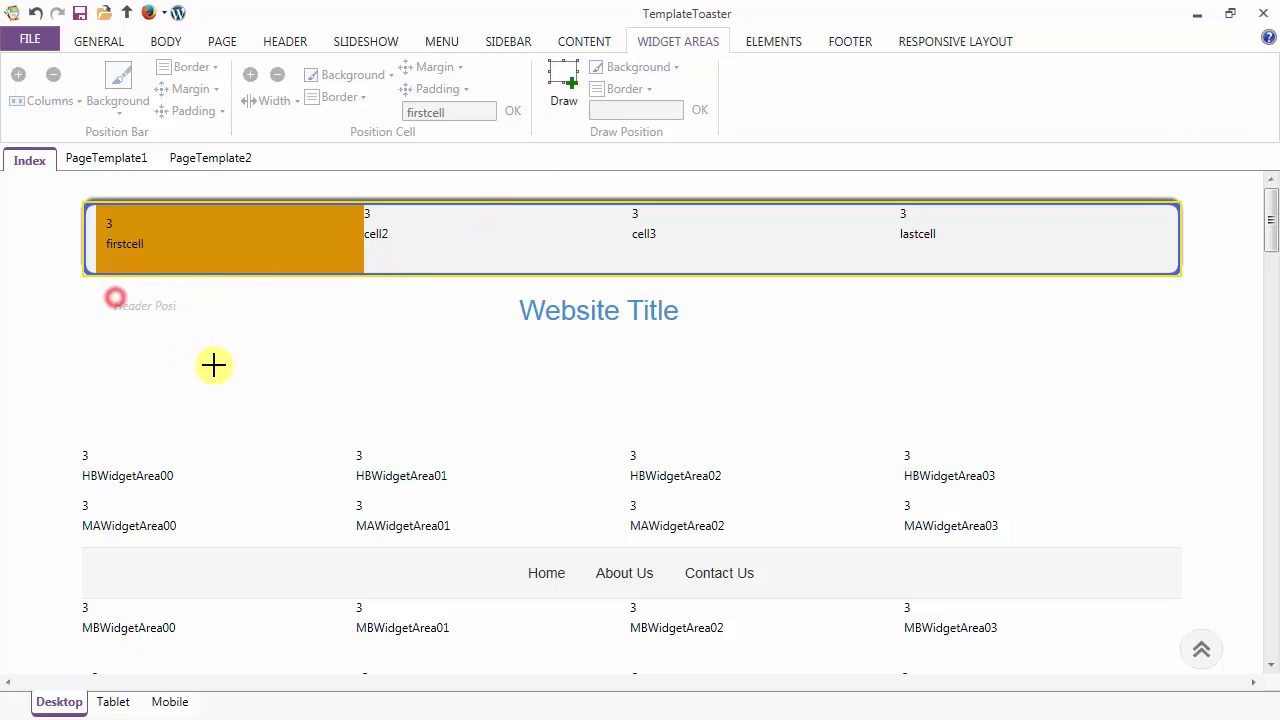
pyautogui.click(177, 317)
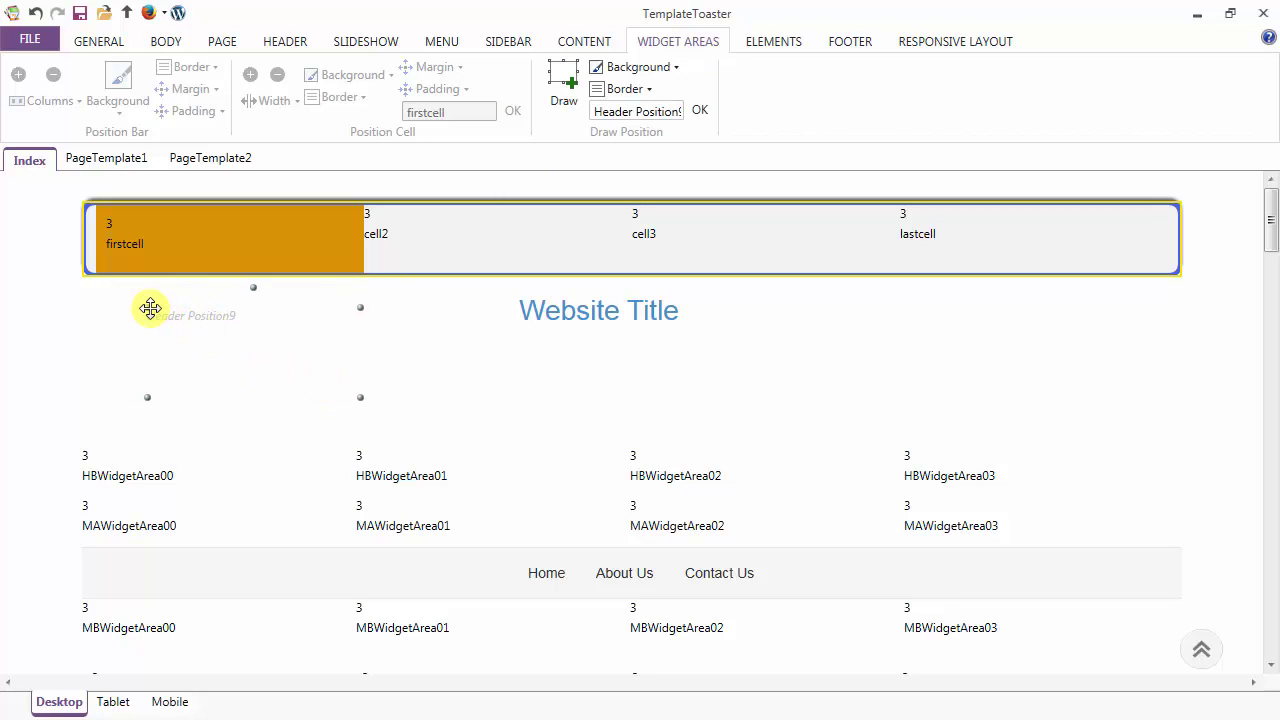
pyautogui.moveTo(148, 307); pyautogui.dragTo(102, 297)
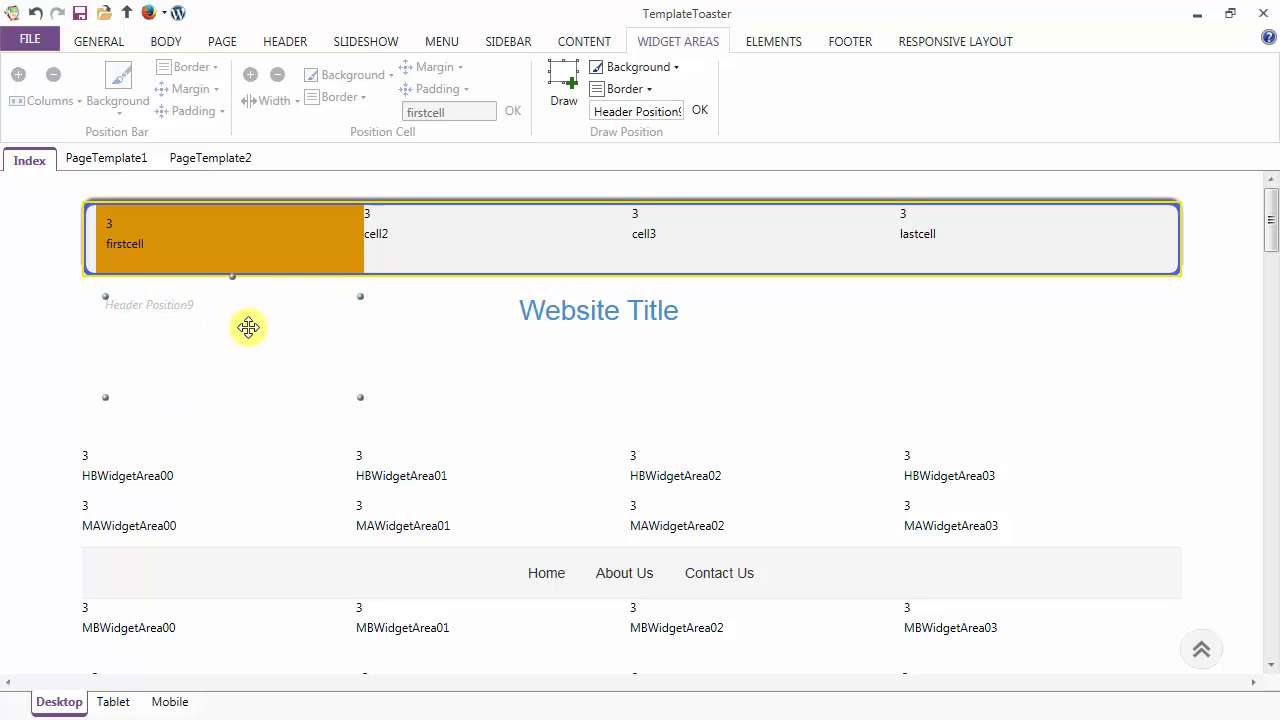
pyautogui.moveTo(362, 337); pyautogui.dragTo(437, 343)
pyautogui.moveTo(317, 398); pyautogui.dragTo(317, 412)
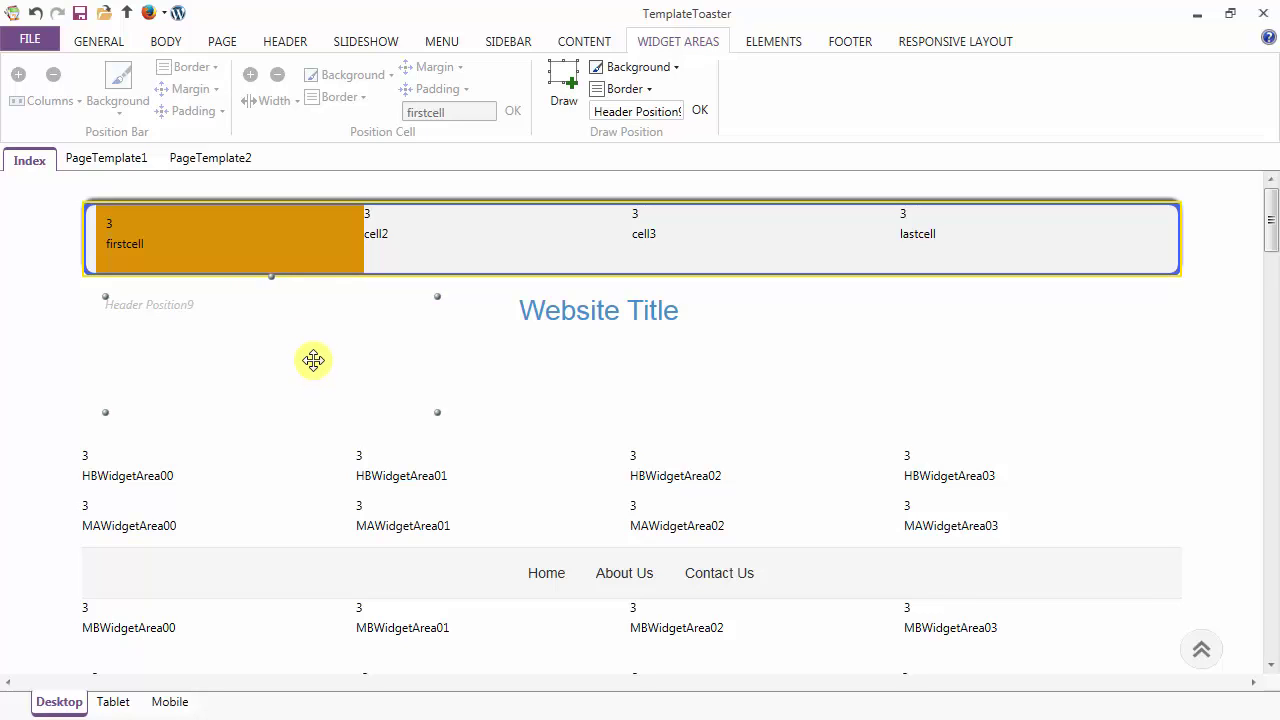
pyautogui.click(670, 66)
pyautogui.click(645, 205)
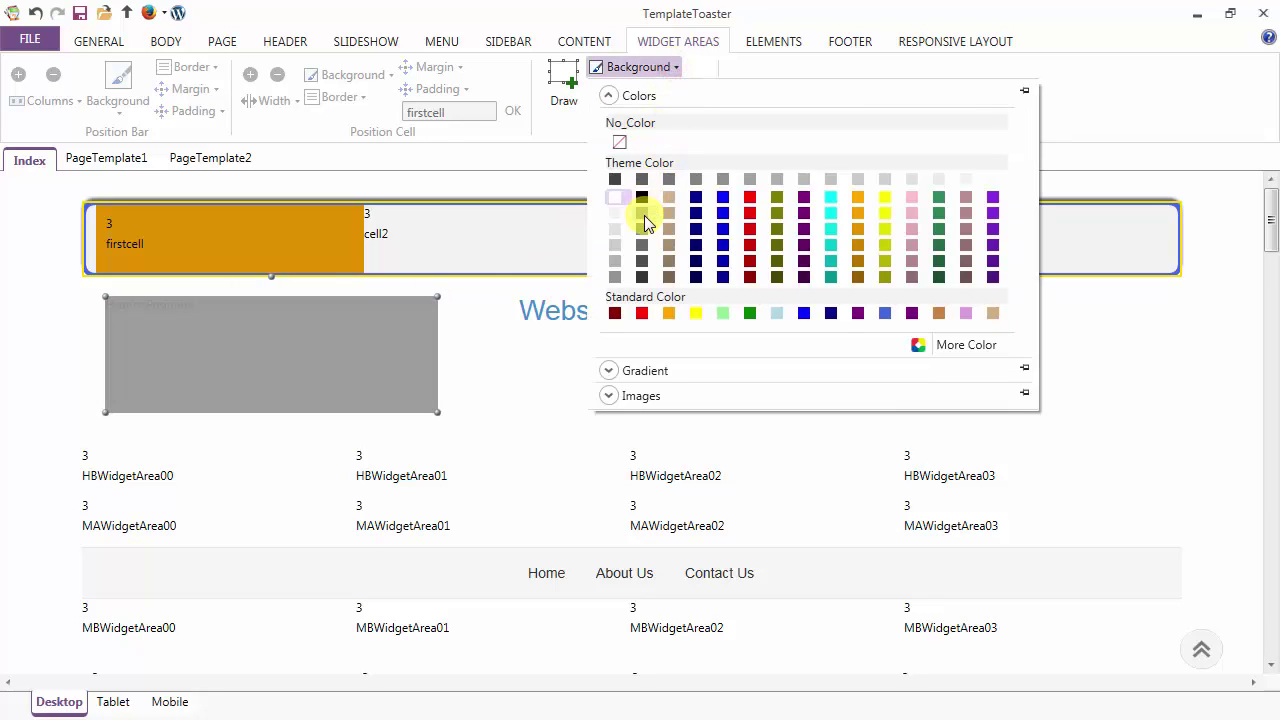
# - Change Header Position9's fill to grey and look through the gradient fills
pyautogui.click(644, 215)
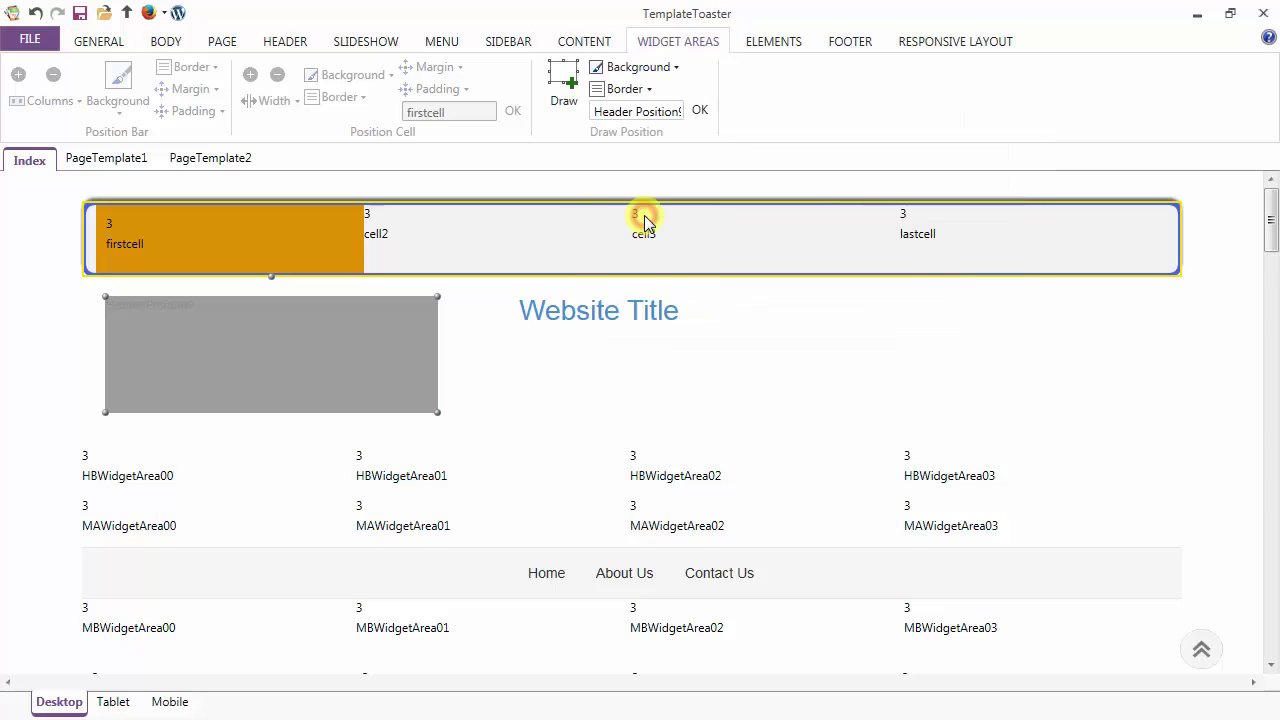
pyautogui.click(663, 68)
pyautogui.click(634, 368)
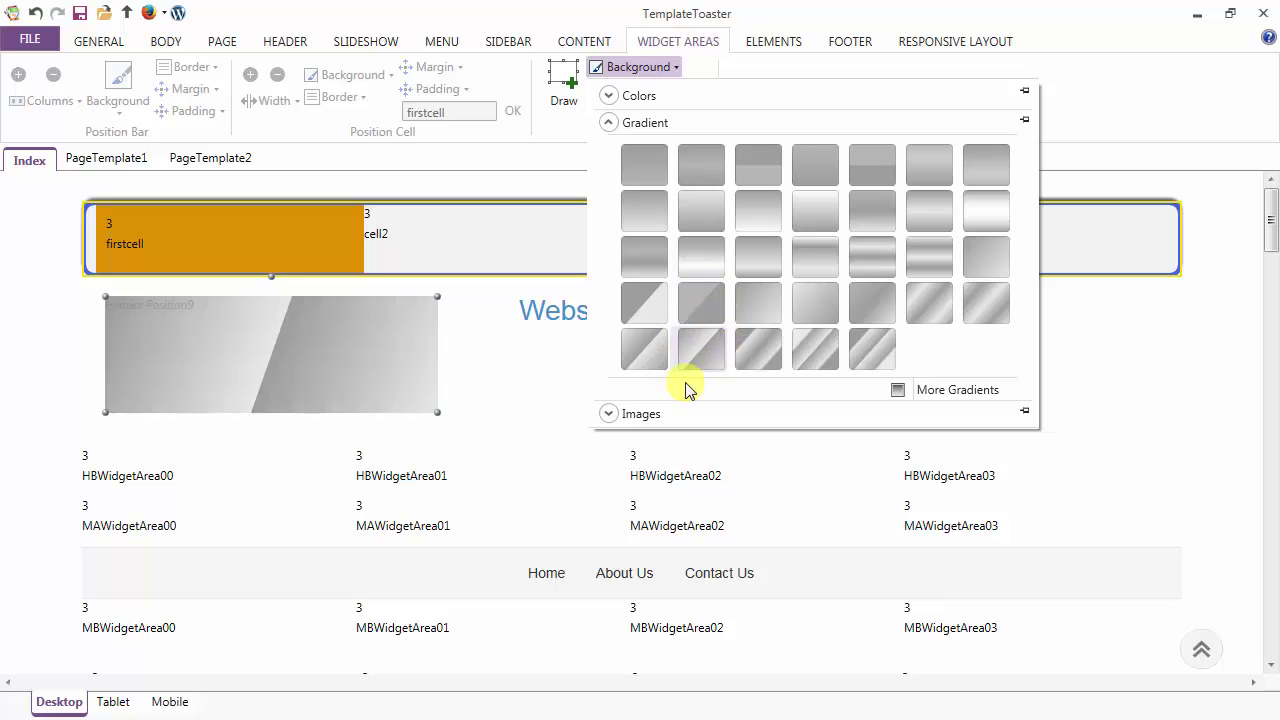
# - Set the lit city-bridge skyline photo from the Images gallery as Header Position9's background
pyautogui.click(640, 414)
pyautogui.scroll(-3, 657, 357)
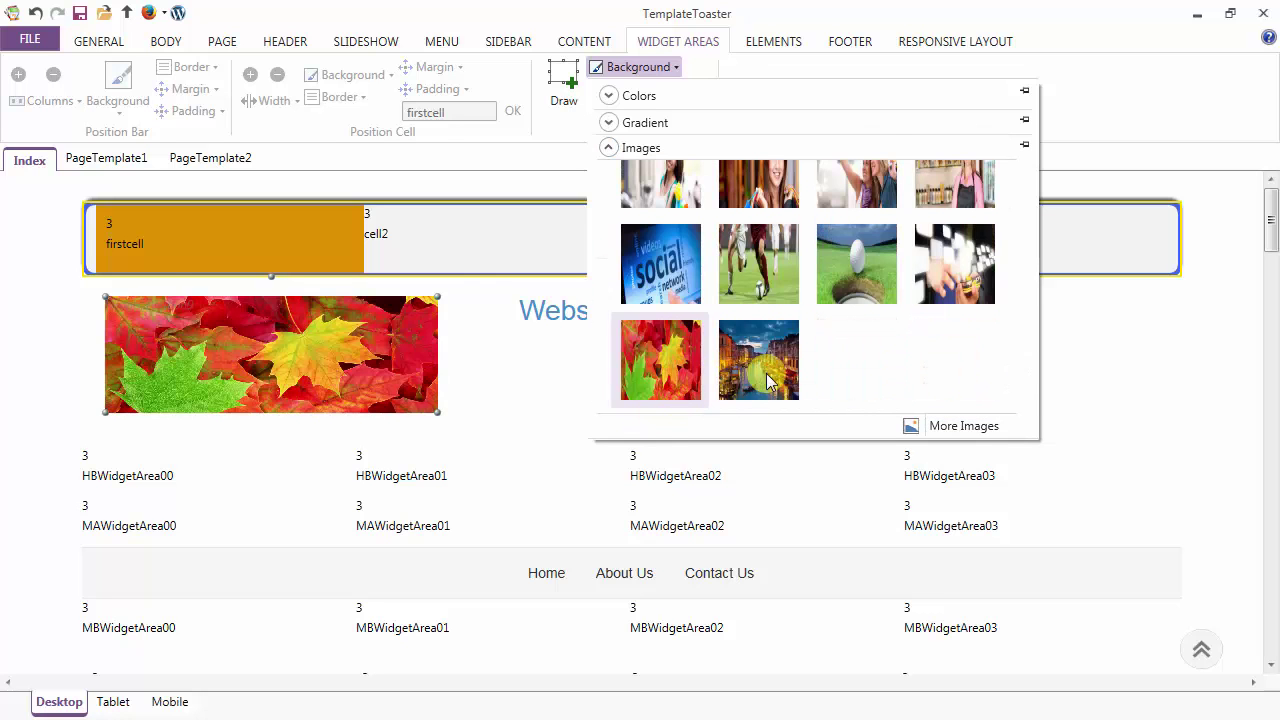
pyautogui.scroll(-3, 789, 355)
pyautogui.scroll(-6, 792, 347)
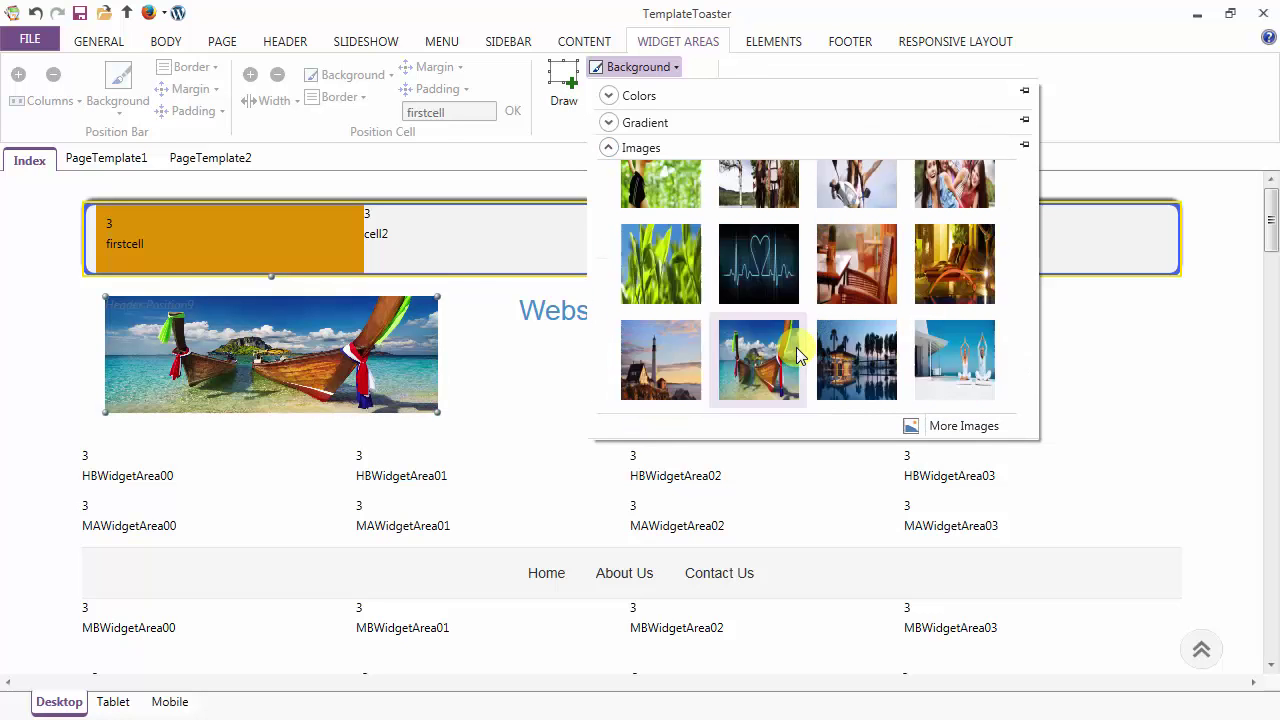
pyautogui.scroll(-3, 796, 347)
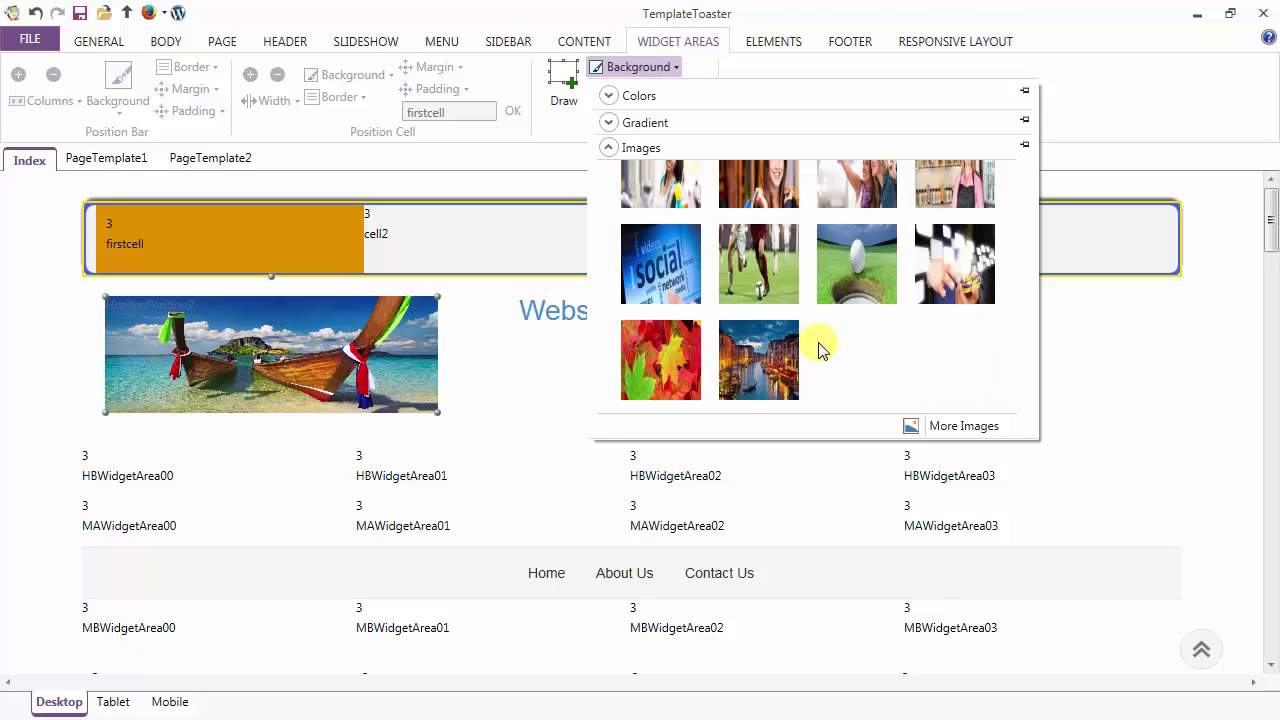
pyautogui.scroll(5, 758, 300)
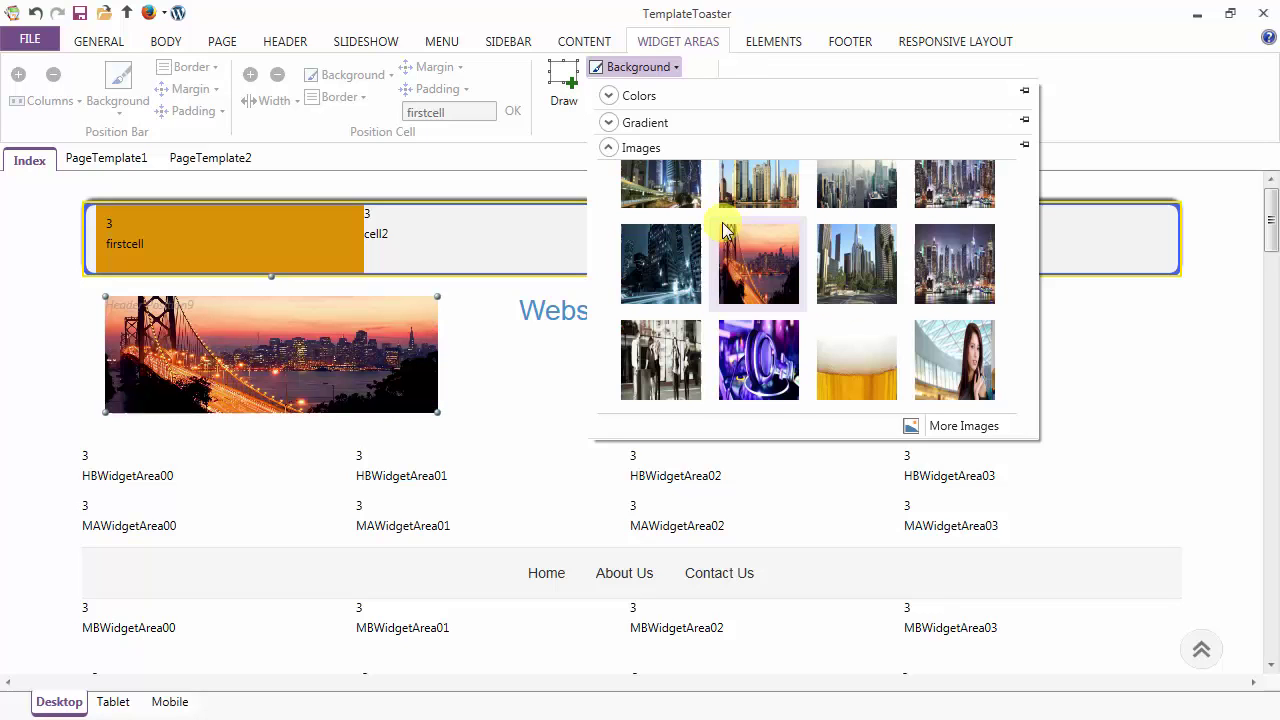
pyautogui.click(753, 250)
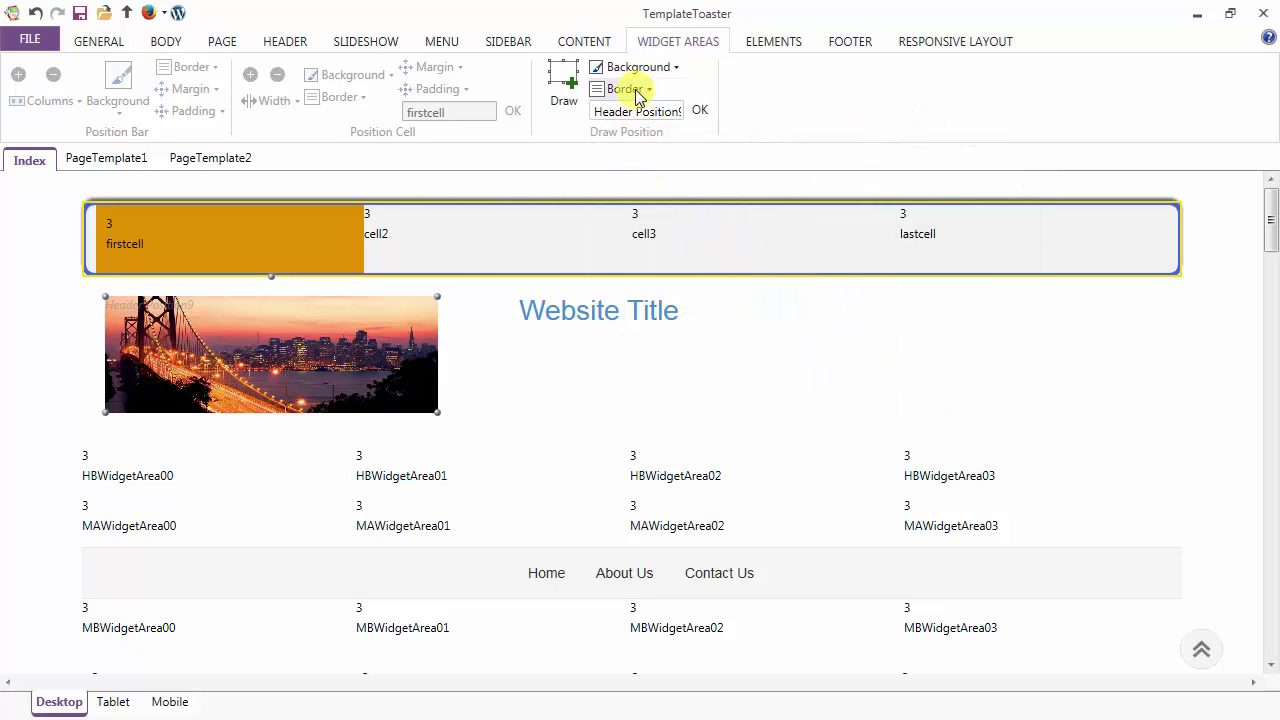
# - Give the bridge image position a dark 3 px border
pyautogui.click(636, 92)
pyautogui.moveTo(650, 185)
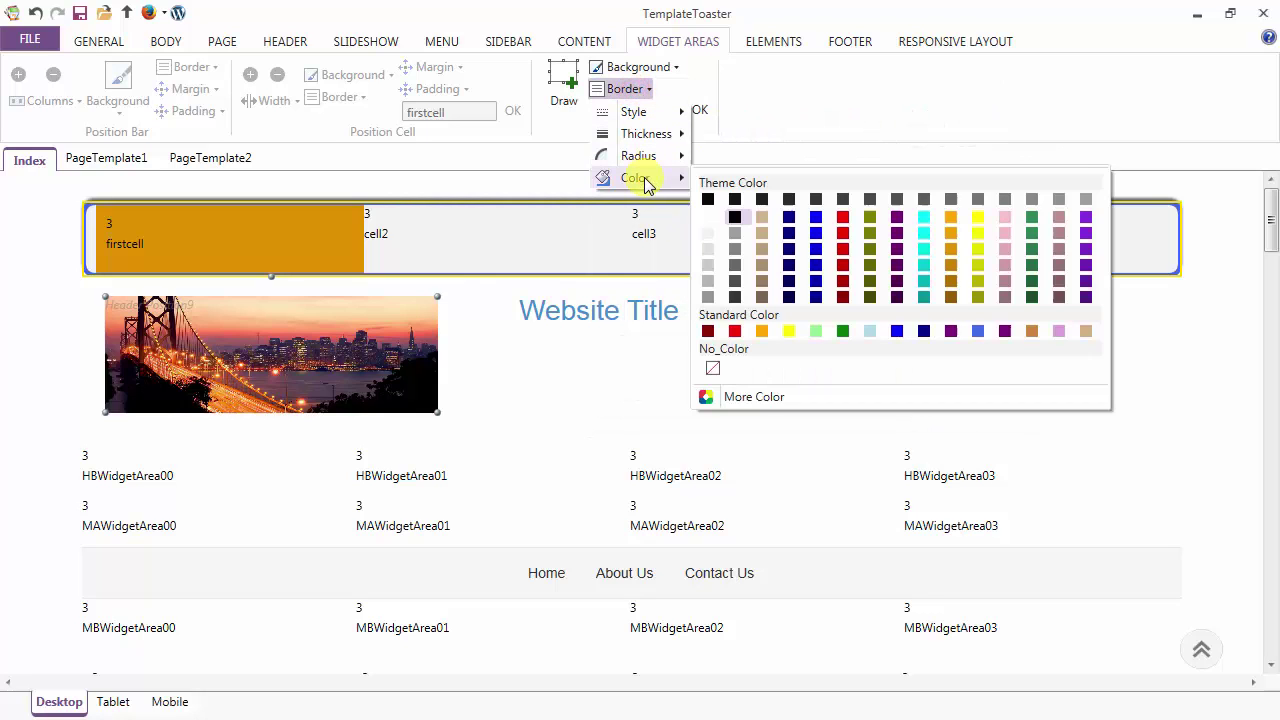
pyautogui.click(710, 203)
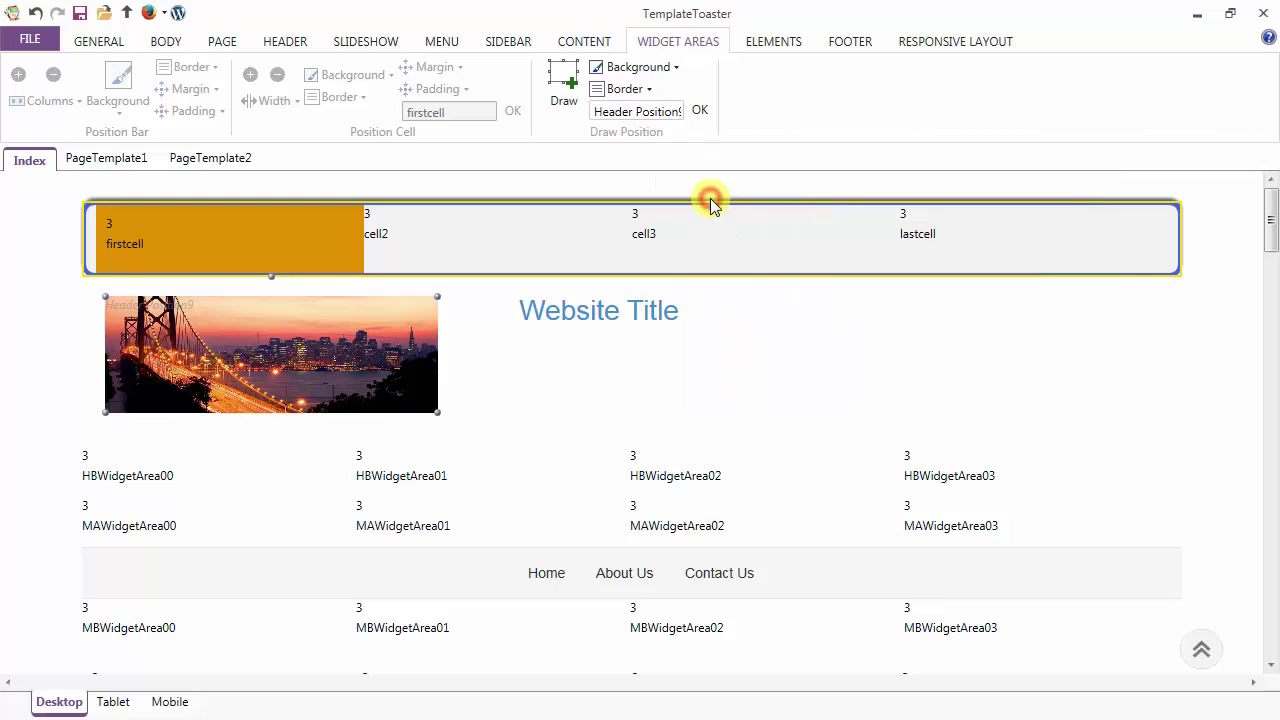
pyautogui.click(643, 90)
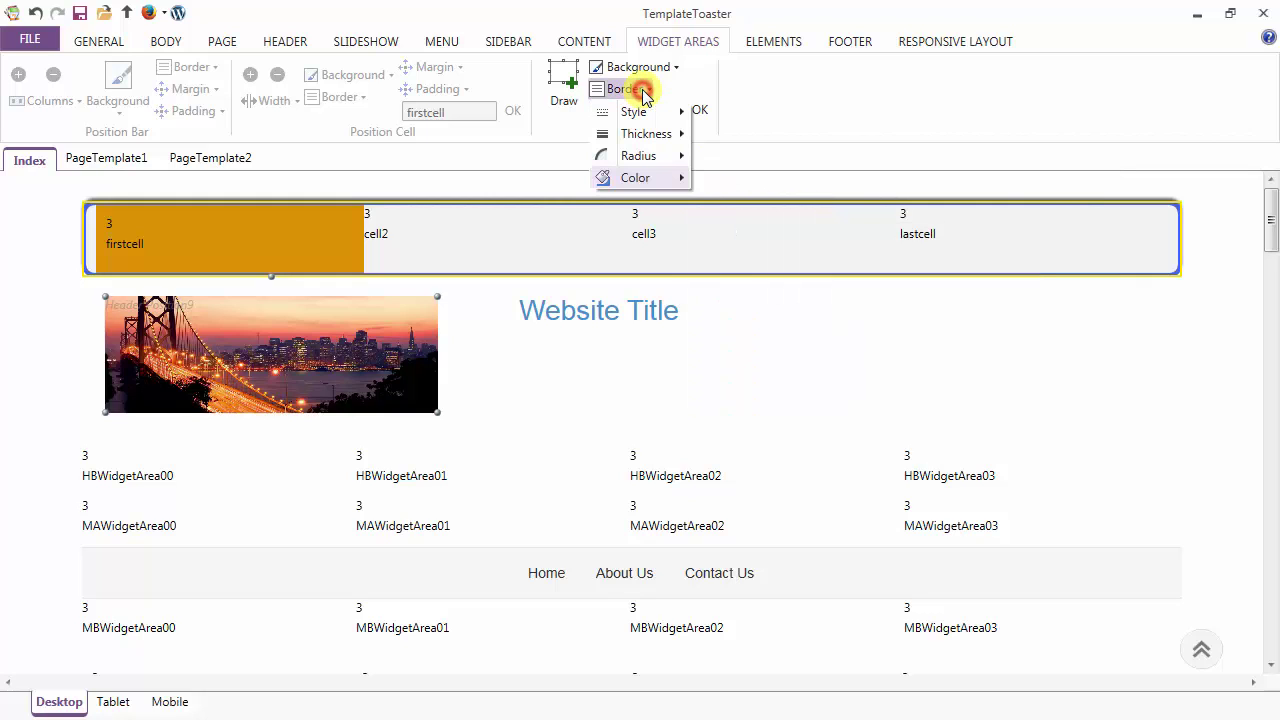
pyautogui.moveTo(643, 113)
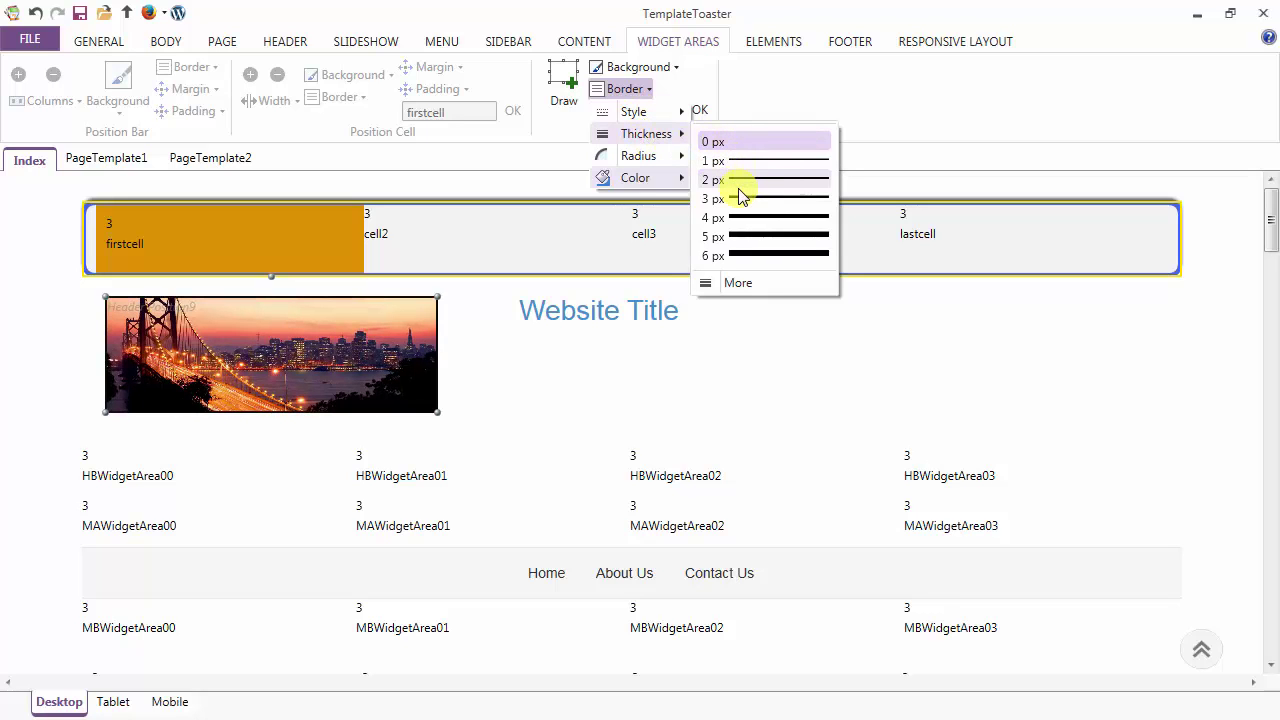
pyautogui.click(737, 196)
# - Round the bridge image position's corners with a 20 px border radius
pyautogui.click(630, 90)
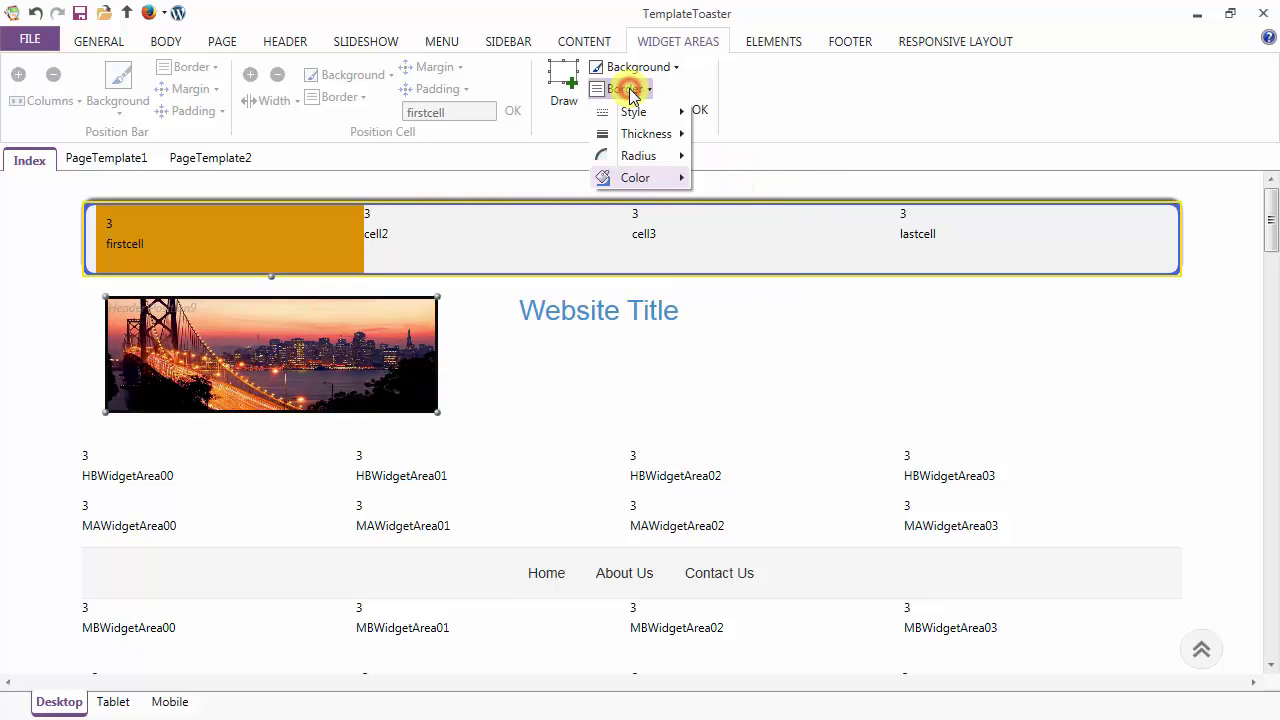
pyautogui.moveTo(645, 160)
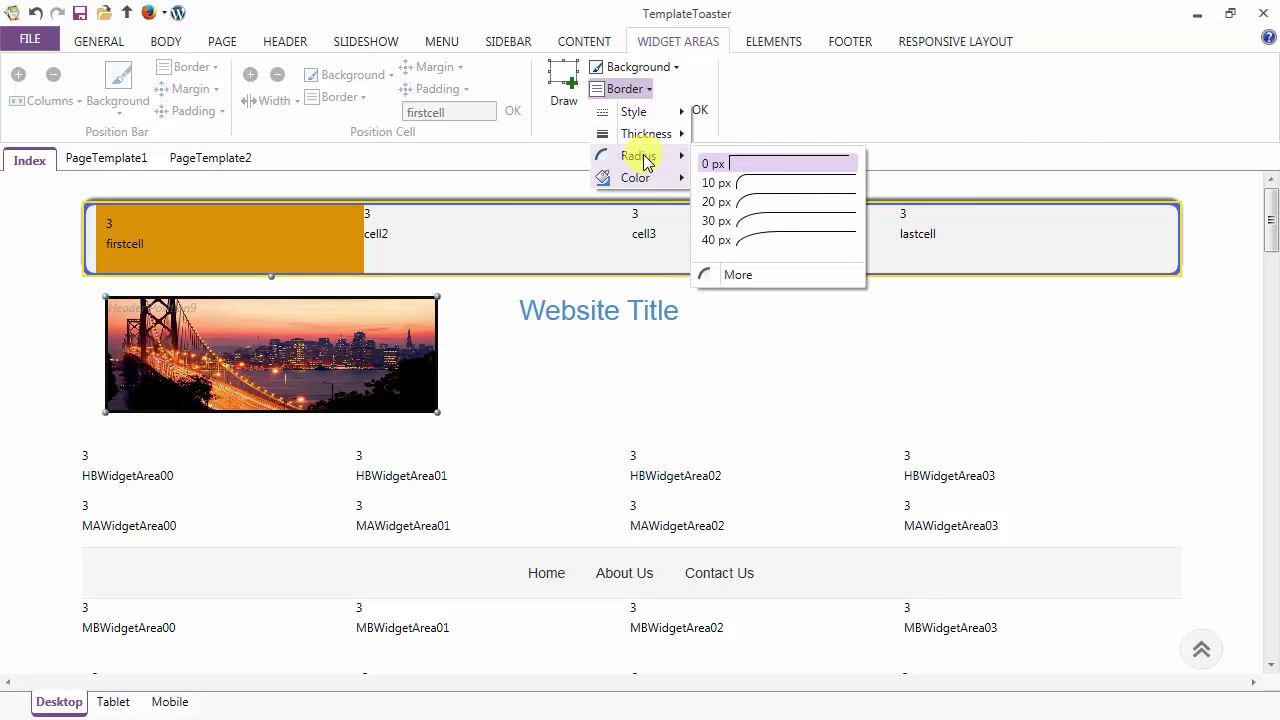
pyautogui.click(740, 202)
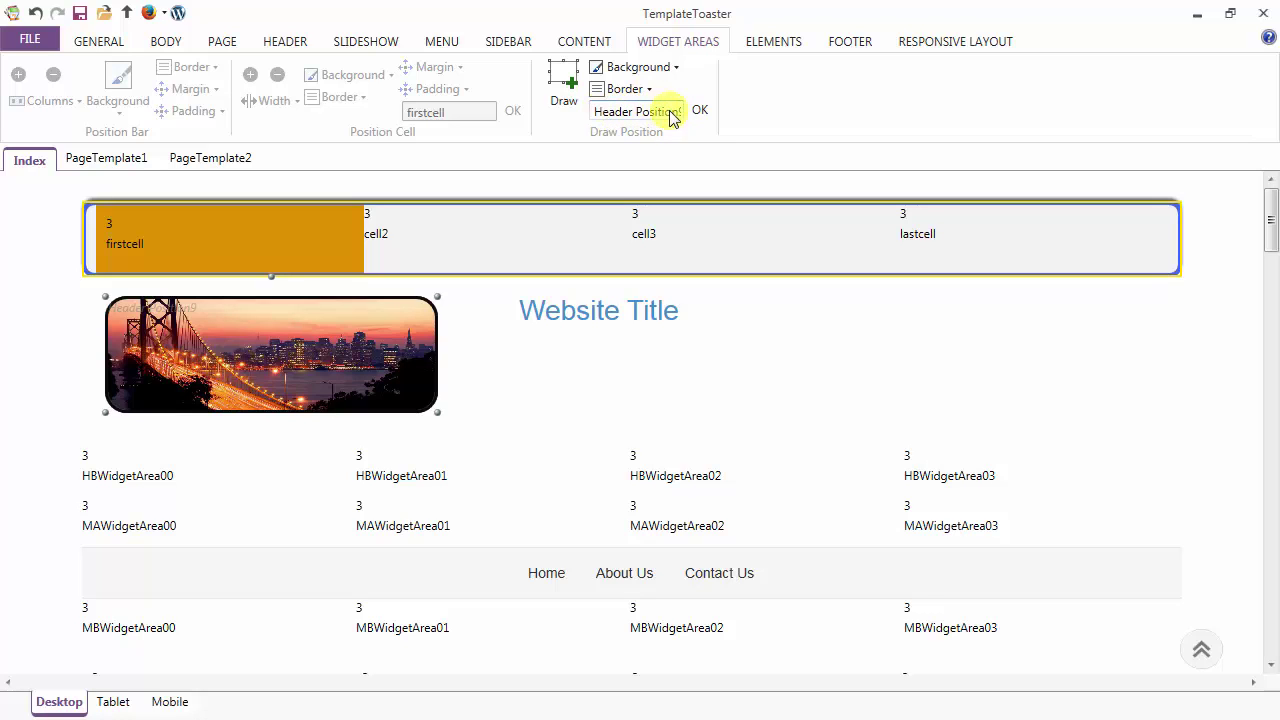
# - Replace the image position's name with 'position', confirm it, and deselect the header bar
pyautogui.moveTo(677, 110); pyautogui.dragTo(587, 116)
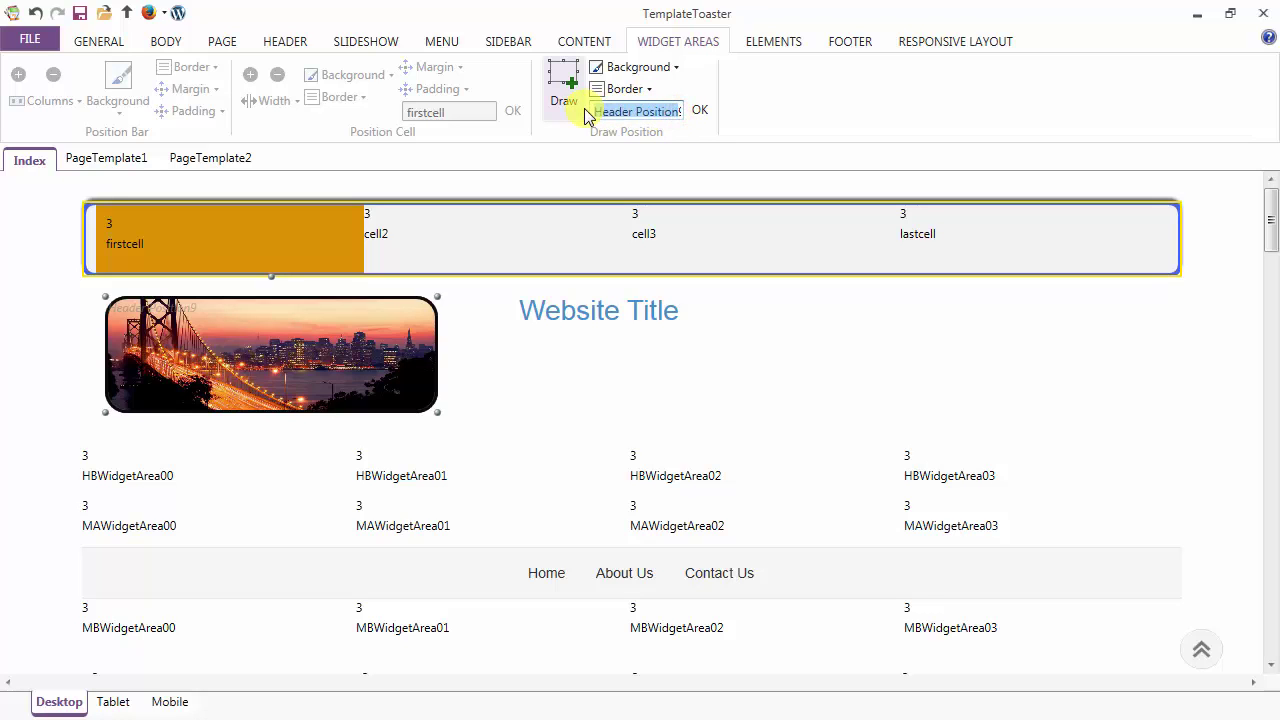
pyautogui.write('b')
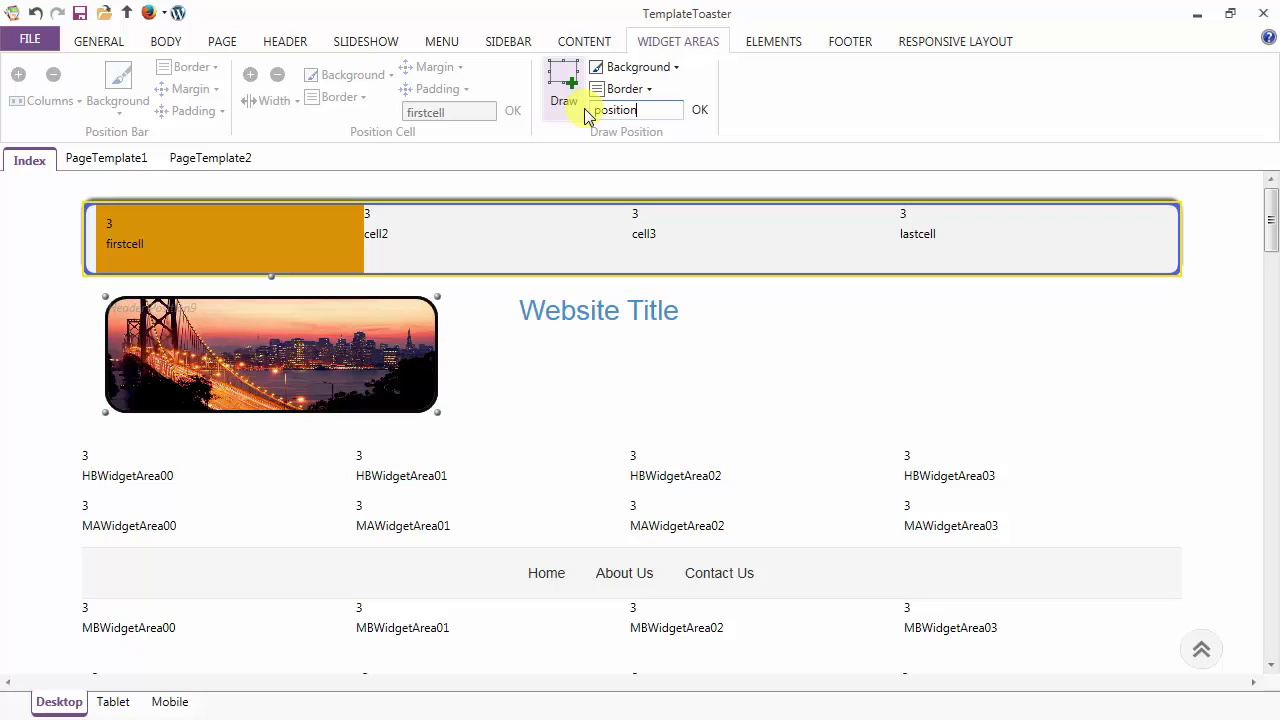
pyautogui.click(700, 108)
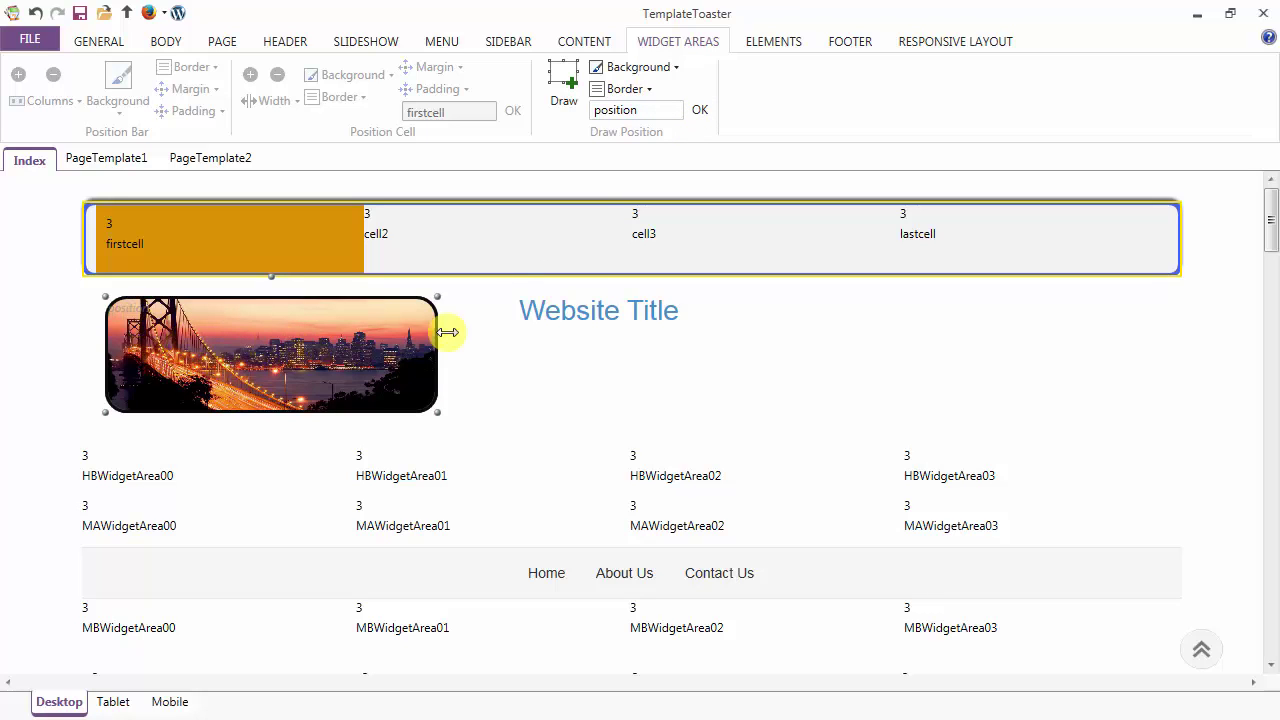
pyautogui.click(701, 112)
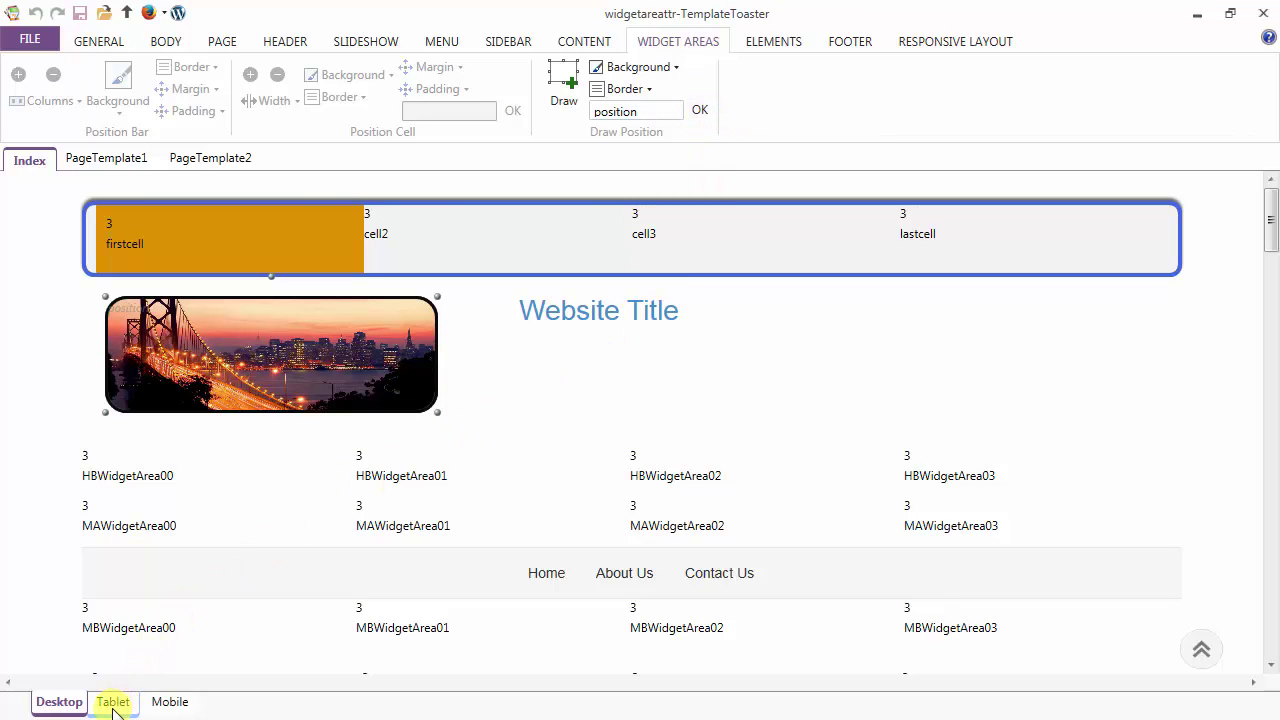
# - In the tablet layout, remove the header bar and add the AboveHeader bar back
pyautogui.click(113, 705)
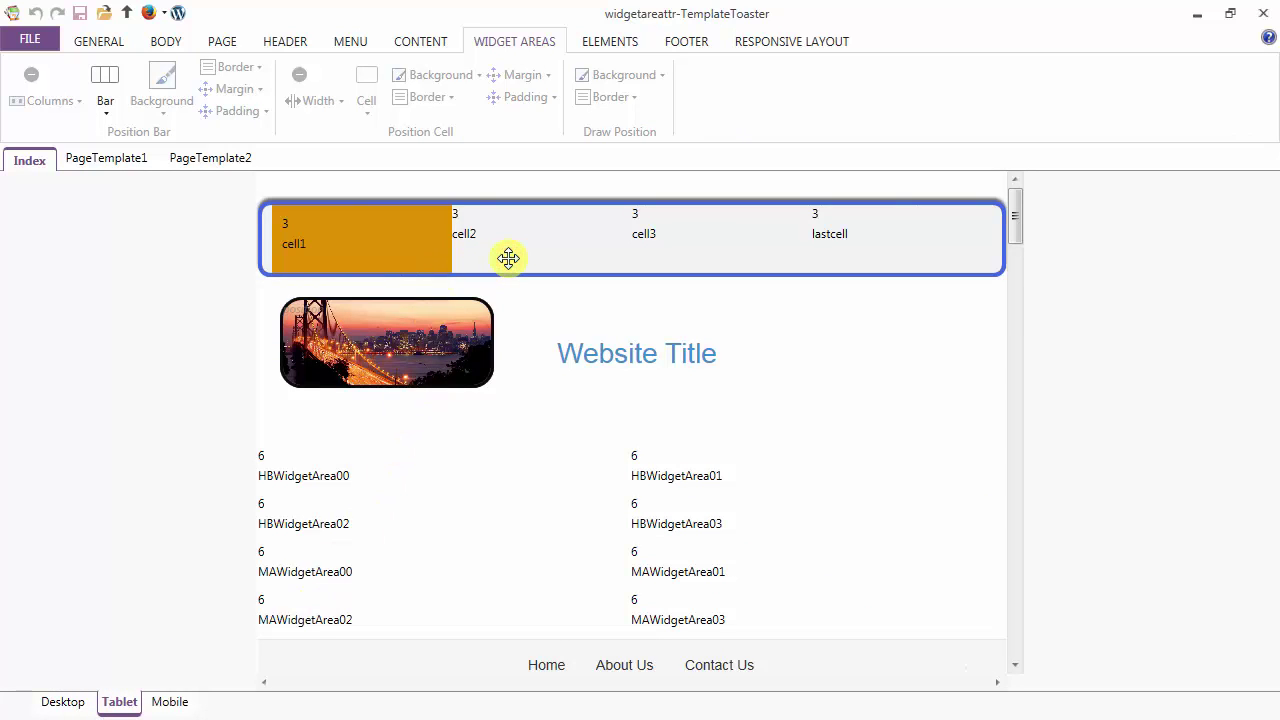
pyautogui.click(406, 243)
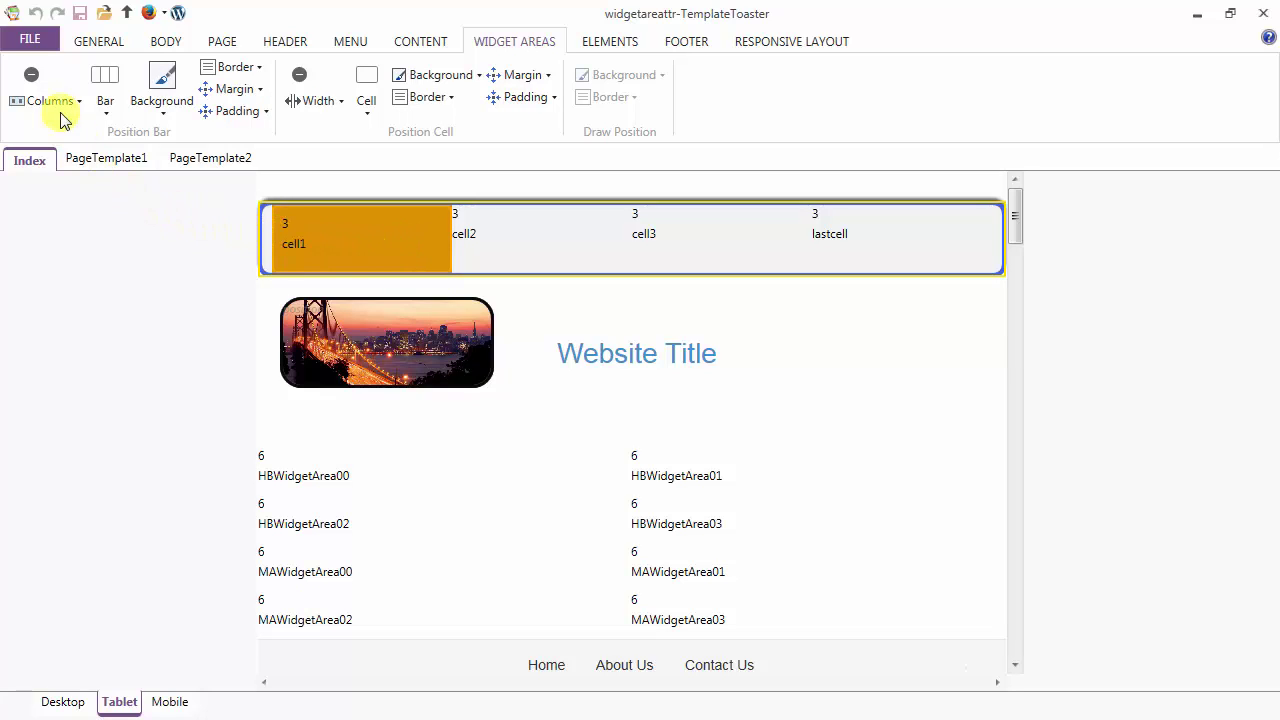
pyautogui.click(32, 78)
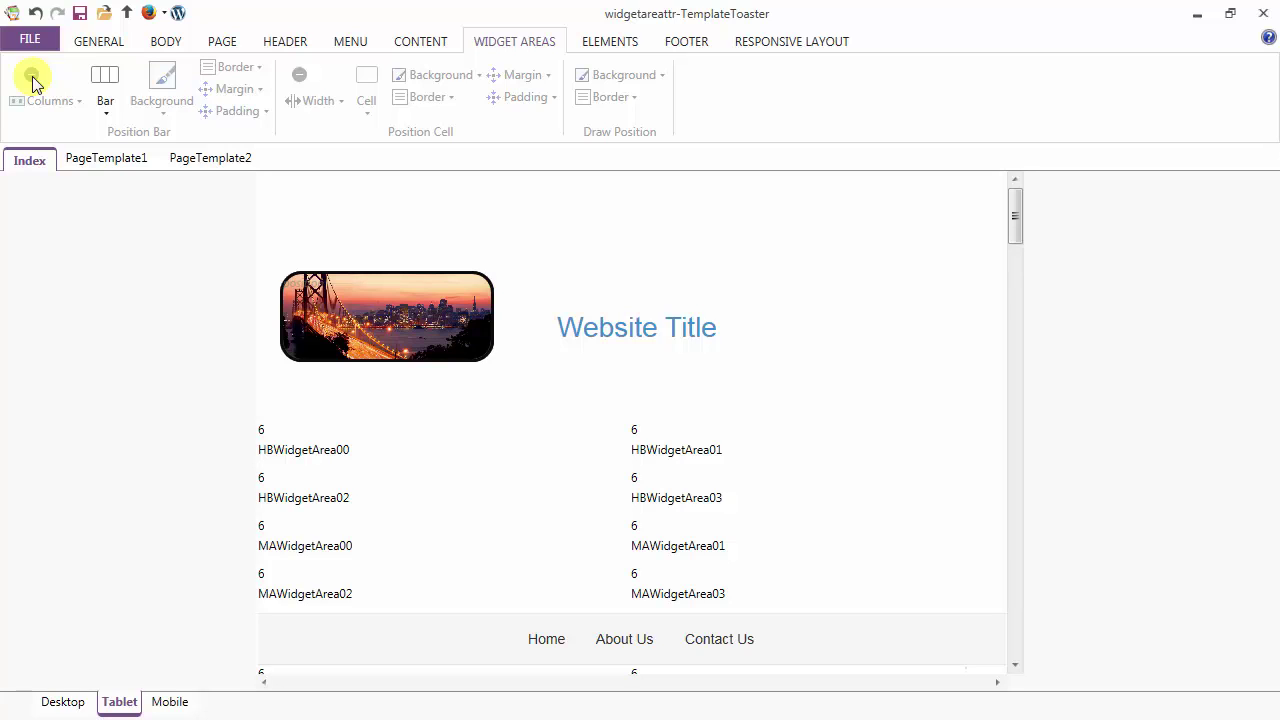
pyautogui.click(106, 90)
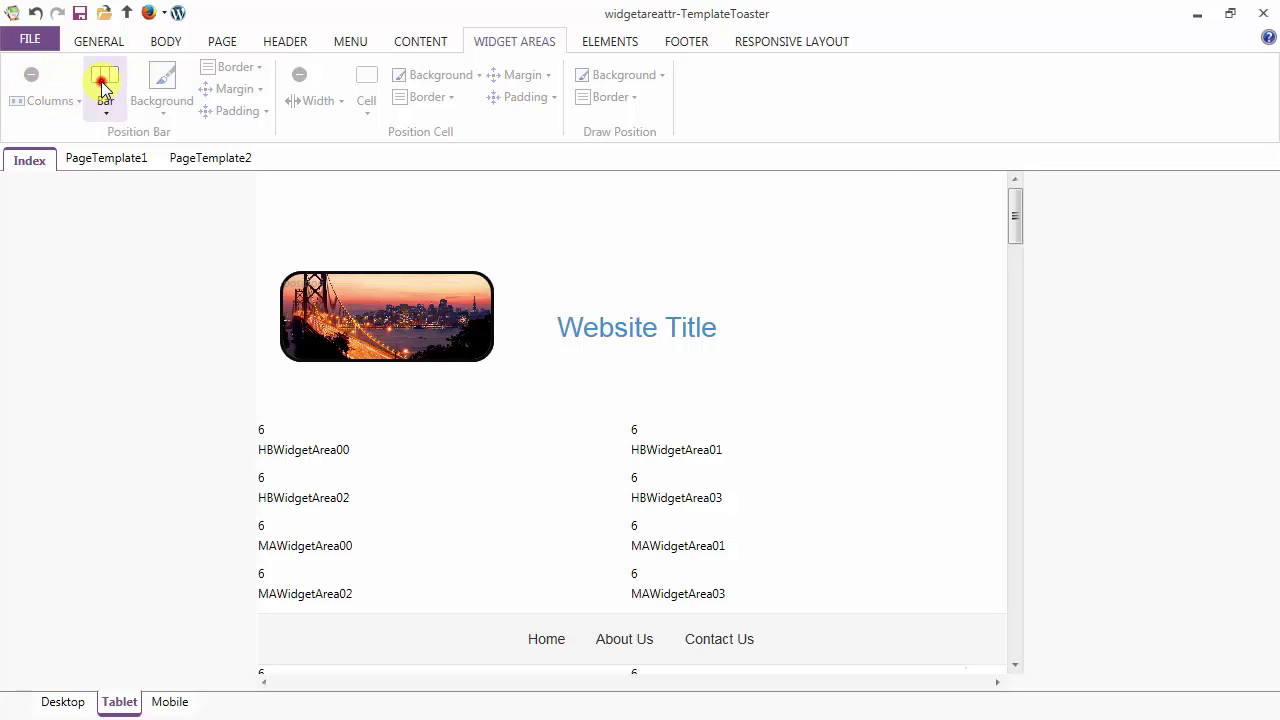
pyautogui.click(214, 151)
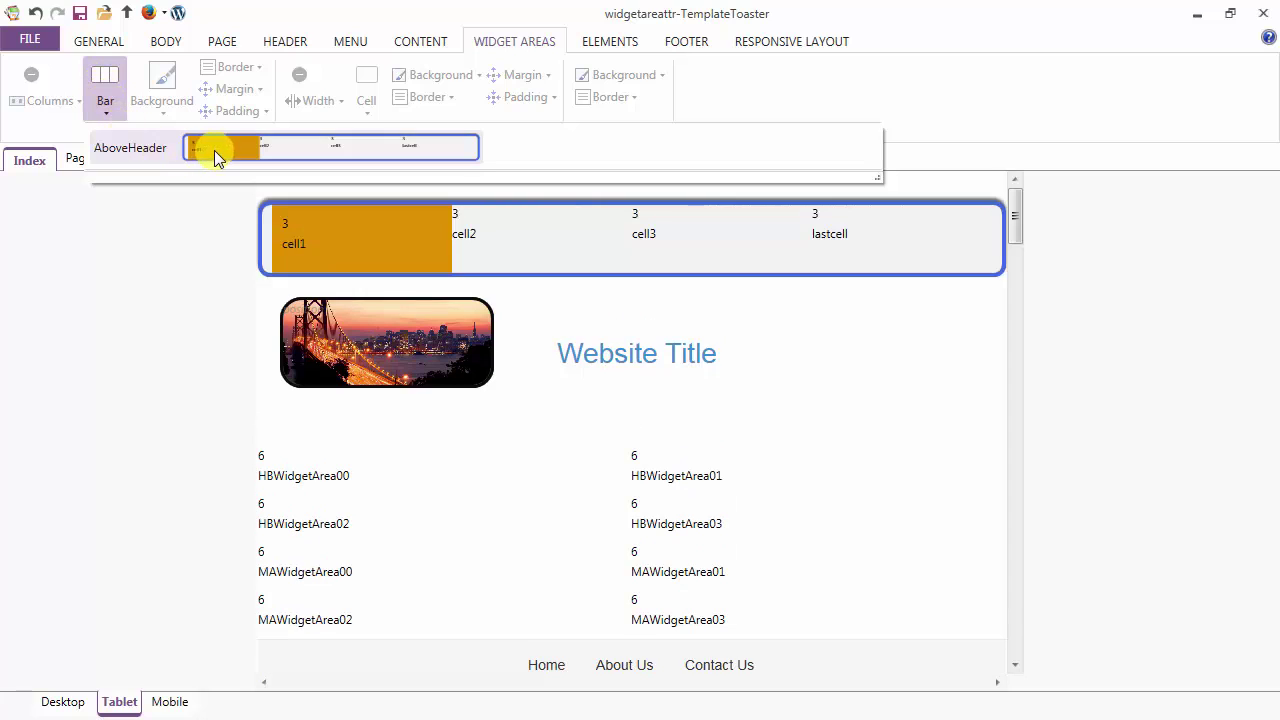
pyautogui.click(216, 149)
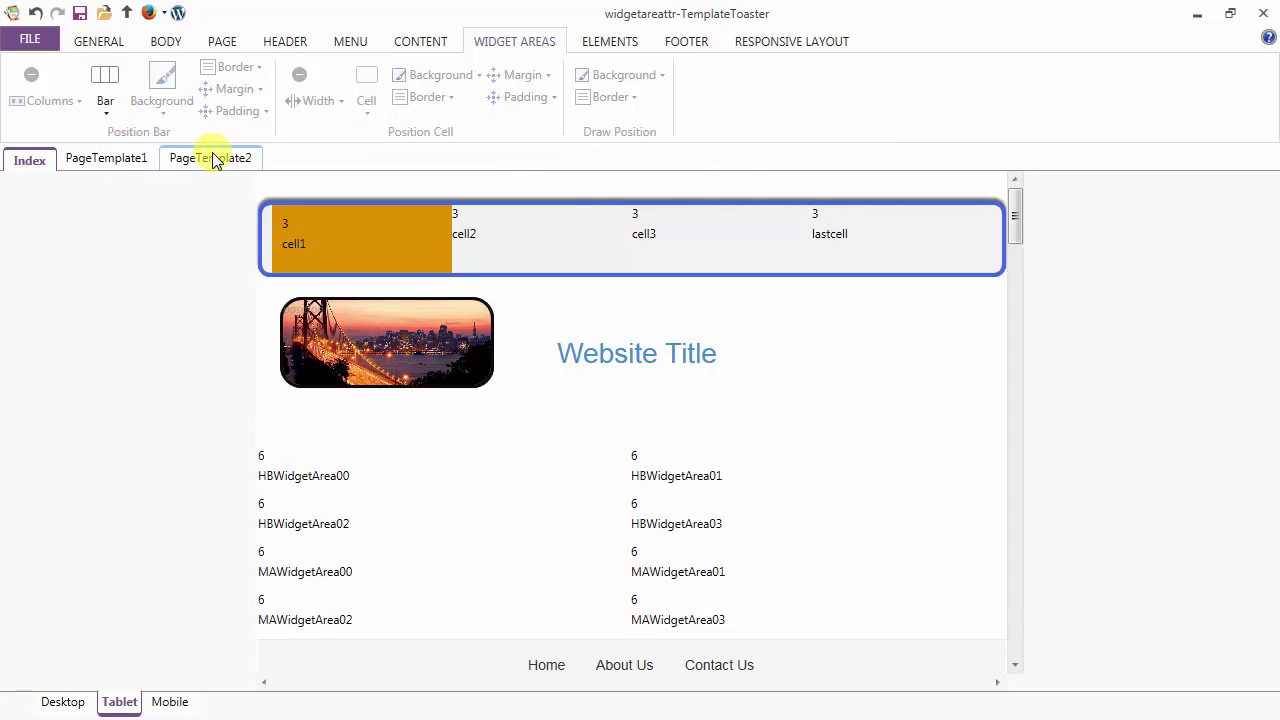
# - Delete cell3 from the tablet header bar, restore it from the hidden cells, then go to mobile
pyautogui.click(531, 245)
pyautogui.click(676, 258)
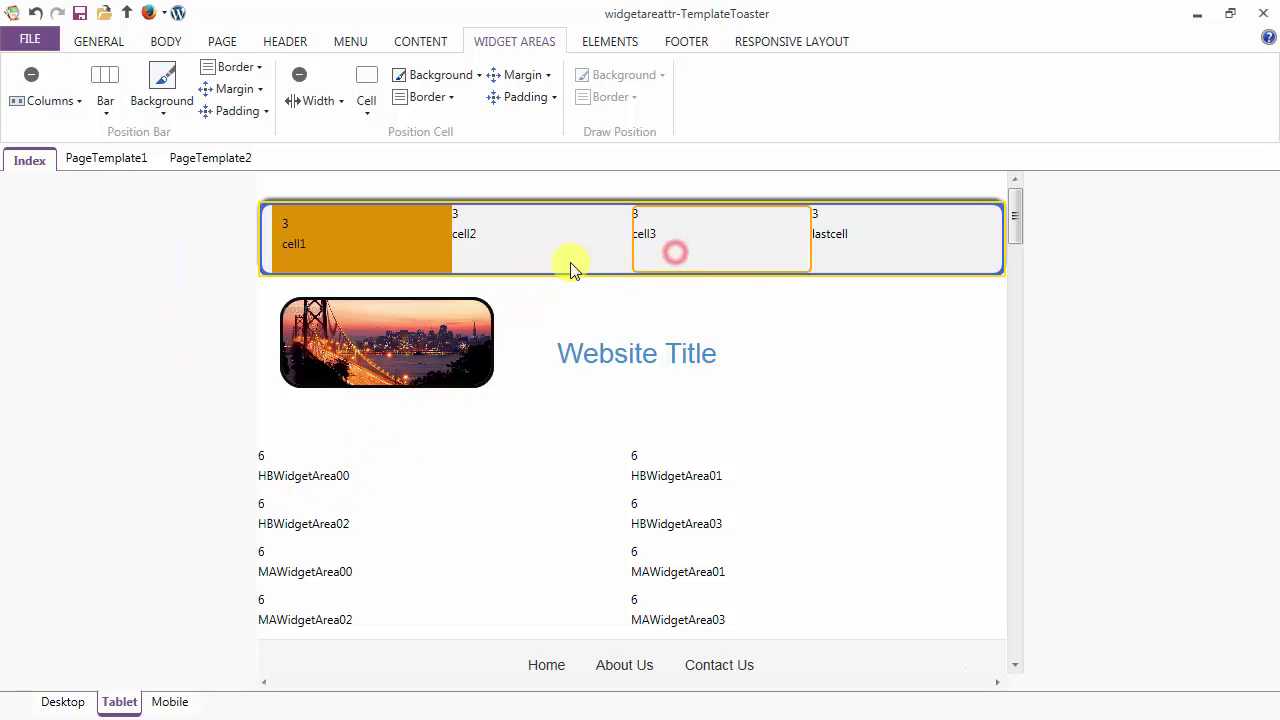
pyautogui.click(303, 75)
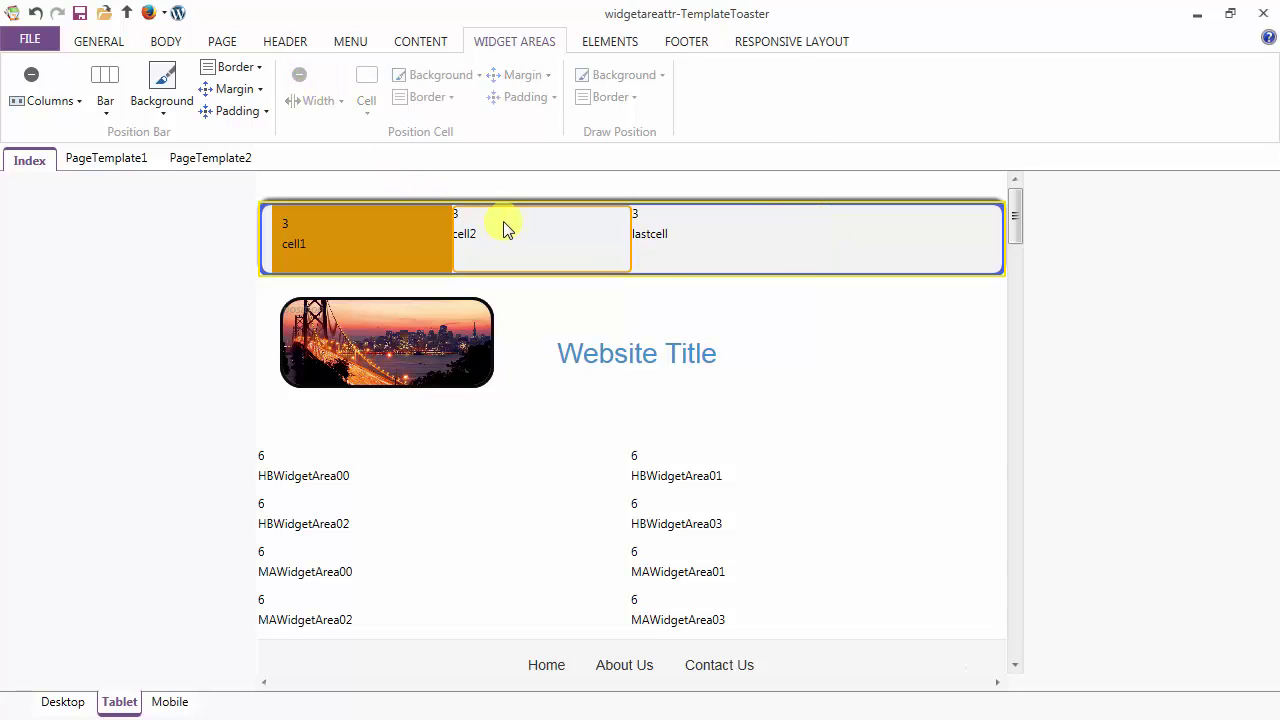
pyautogui.click(509, 225)
pyautogui.click(366, 92)
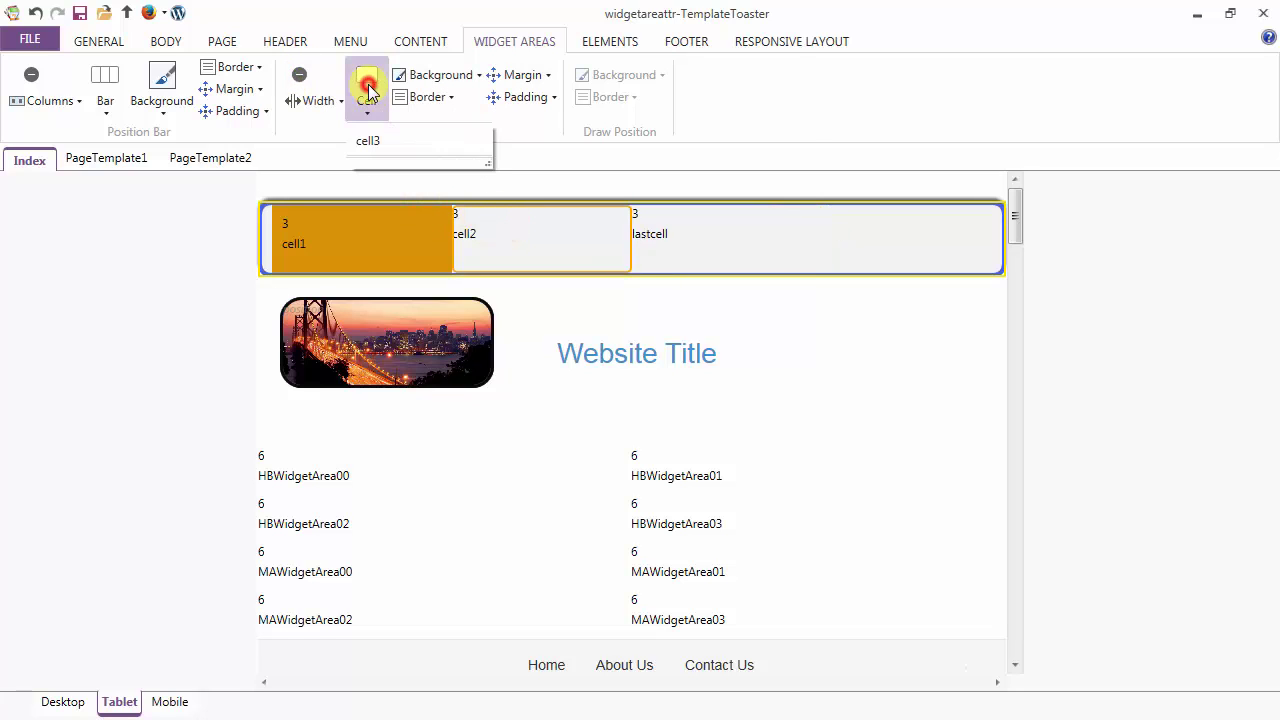
pyautogui.click(376, 140)
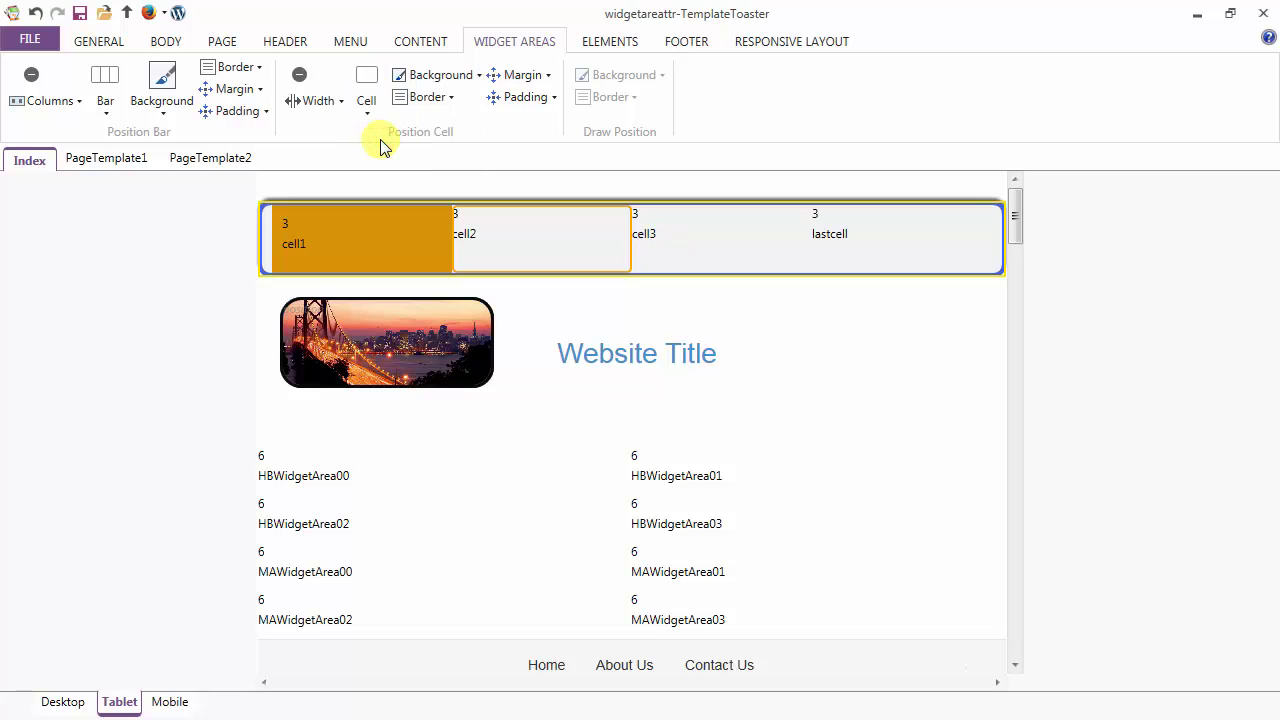
pyautogui.click(170, 702)
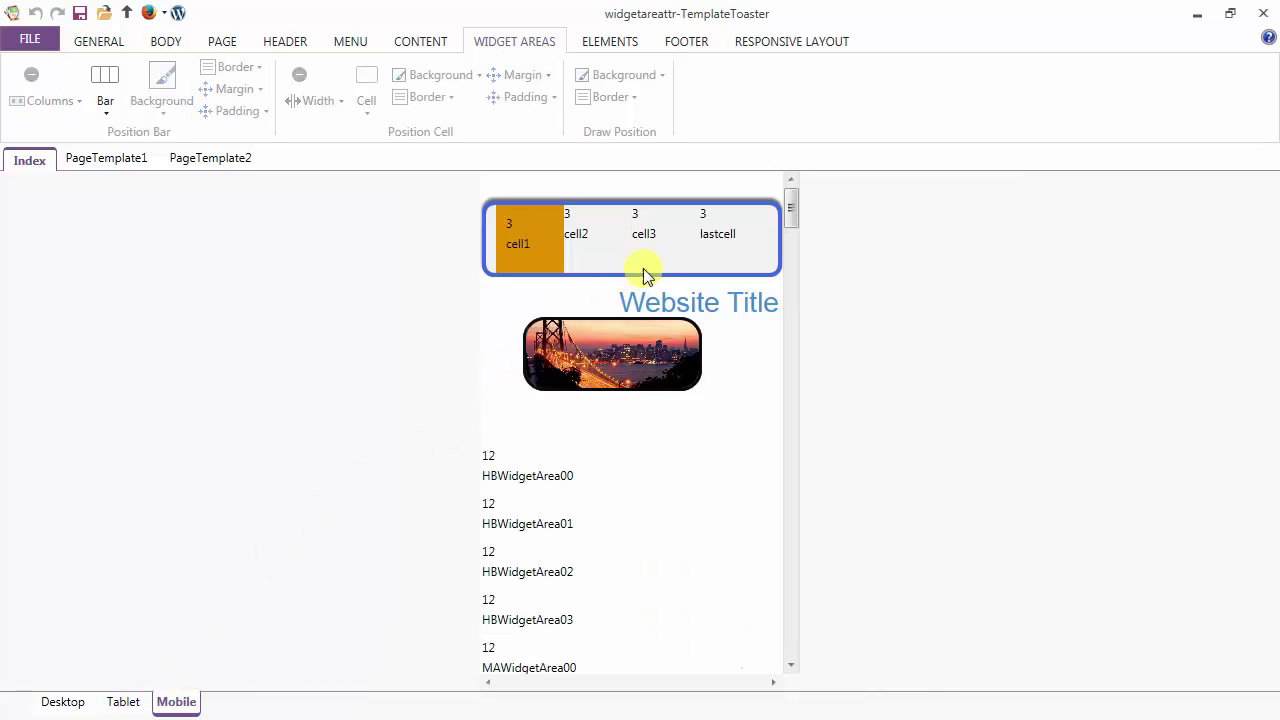
# - Delete cell3 and cell2 from the mobile header bar, leaving cell1 and lastcell, then return to desktop
pyautogui.click(651, 259)
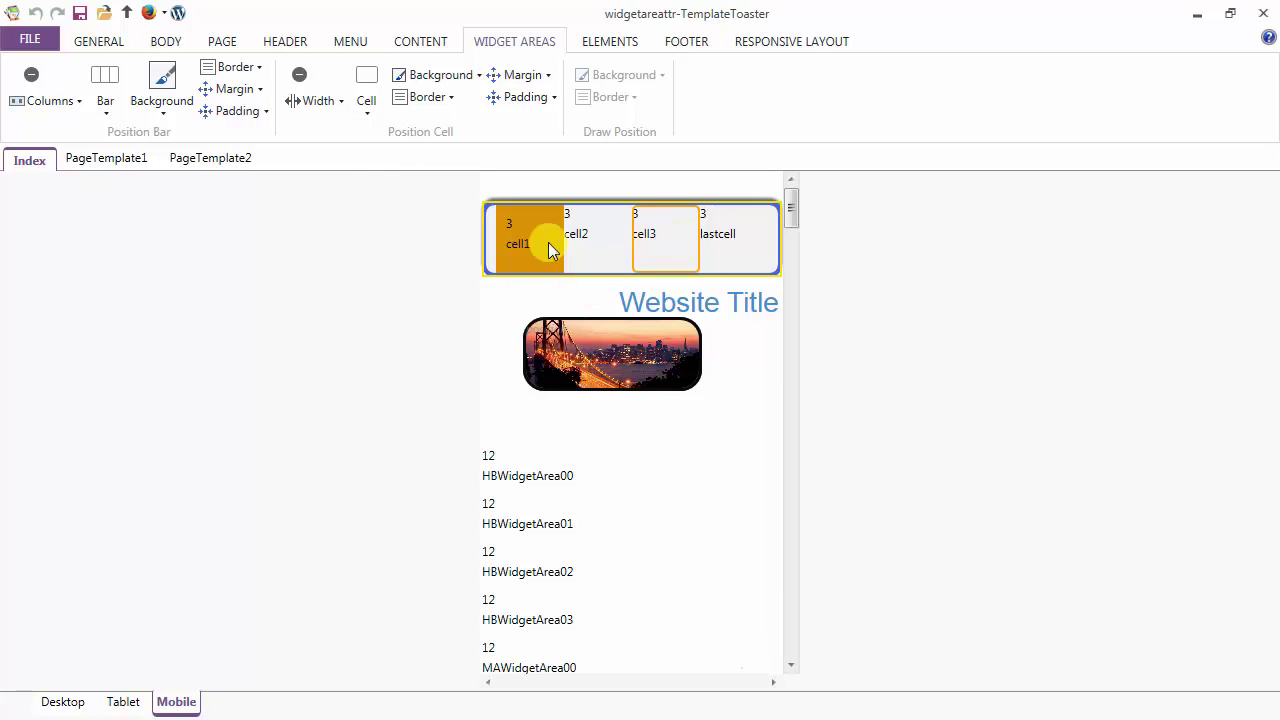
pyautogui.click(300, 76)
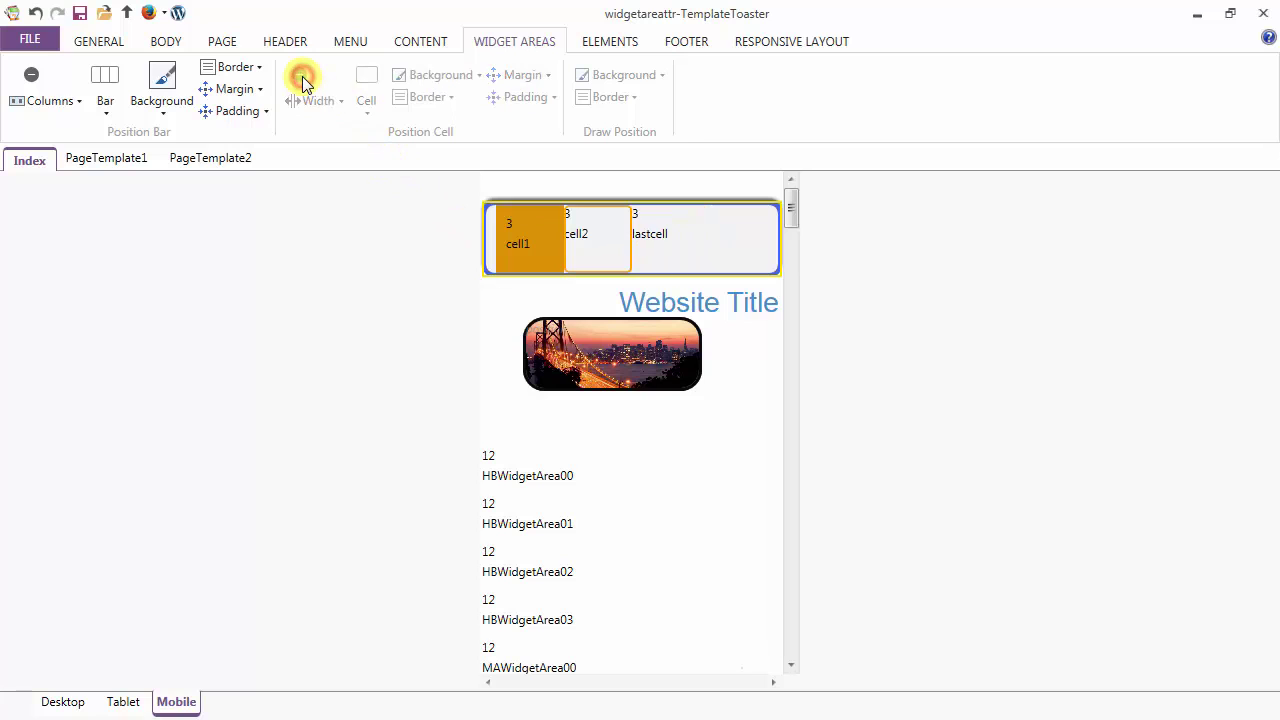
pyautogui.click(594, 240)
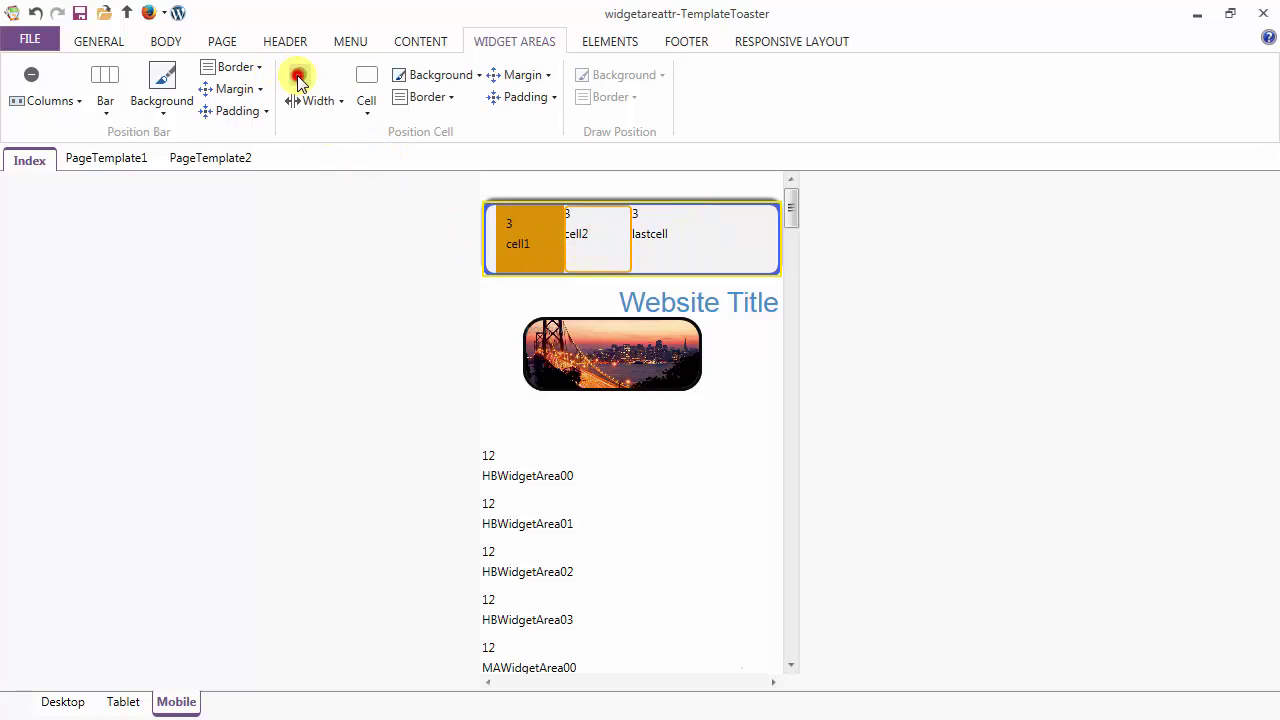
pyautogui.click(300, 78)
pyautogui.click(575, 238)
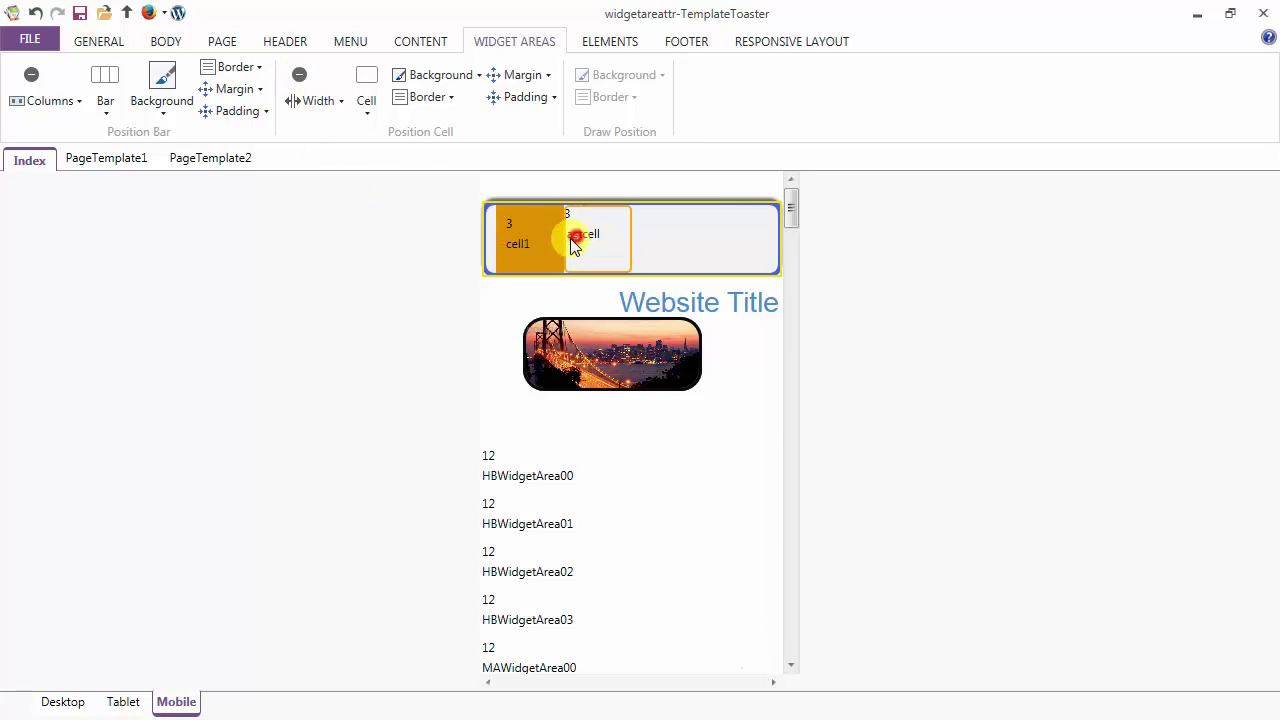
pyautogui.click(366, 89)
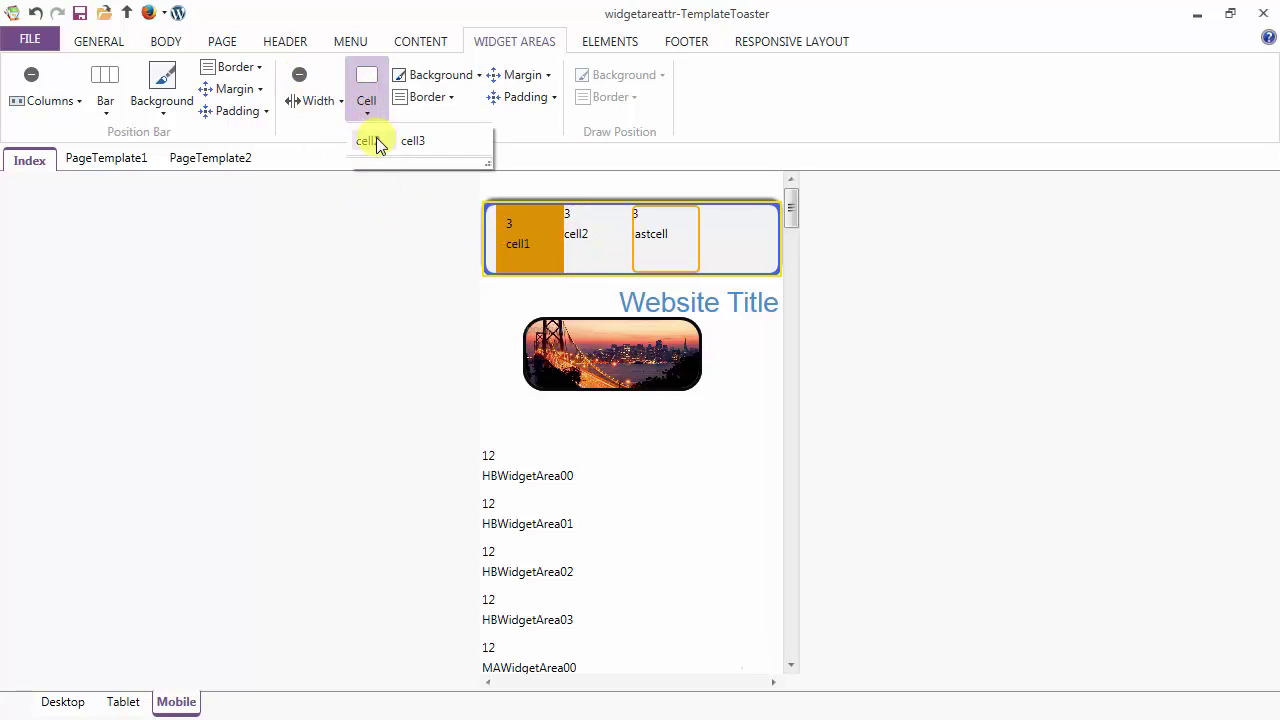
pyautogui.click(366, 84)
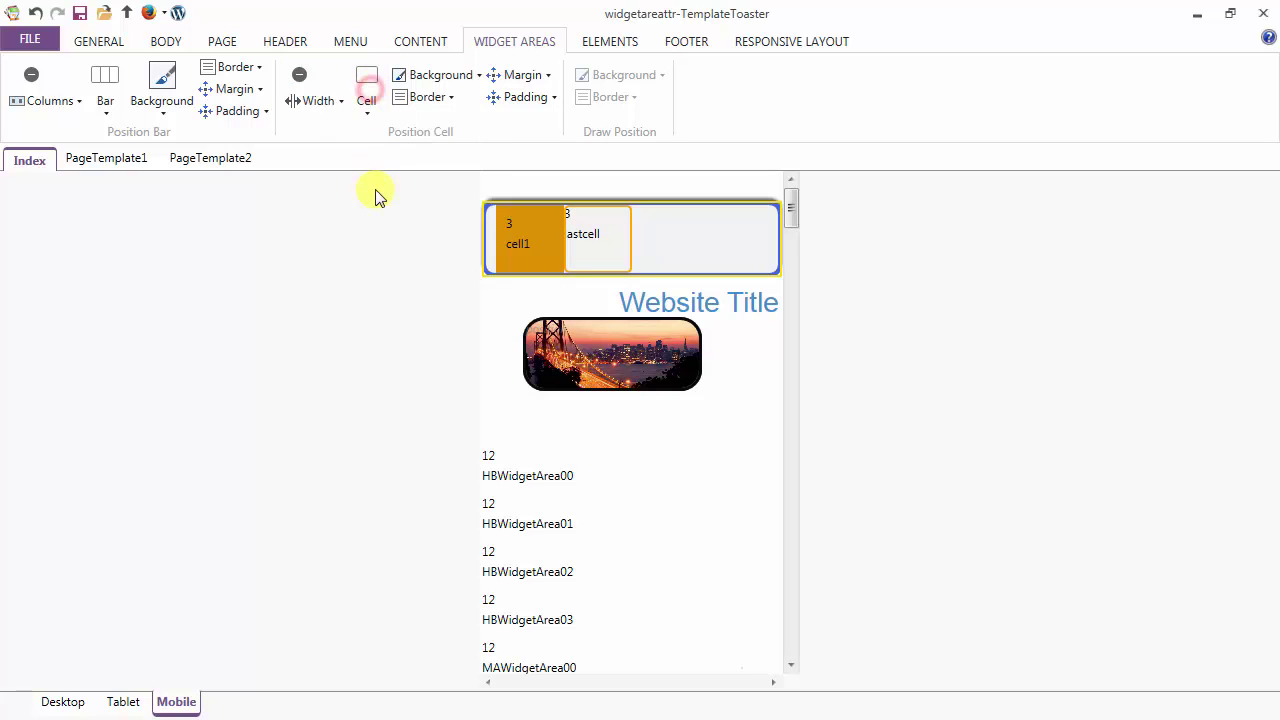
pyautogui.click(60, 703)
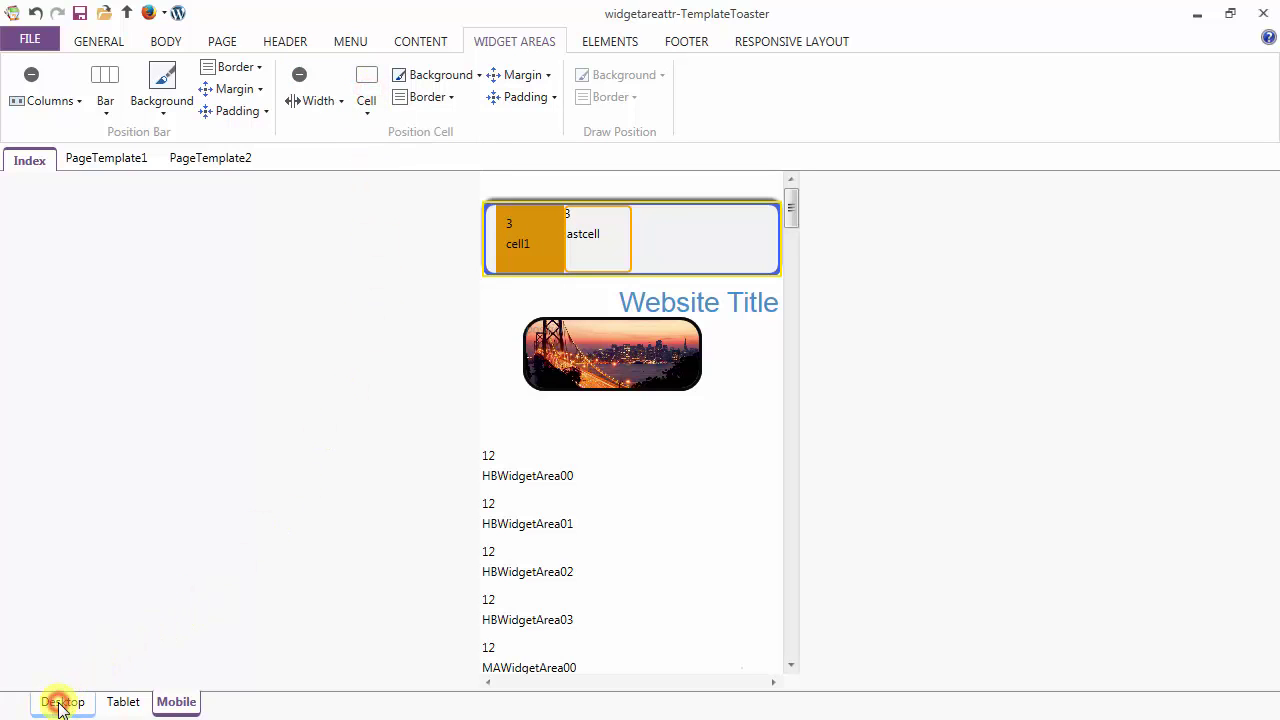